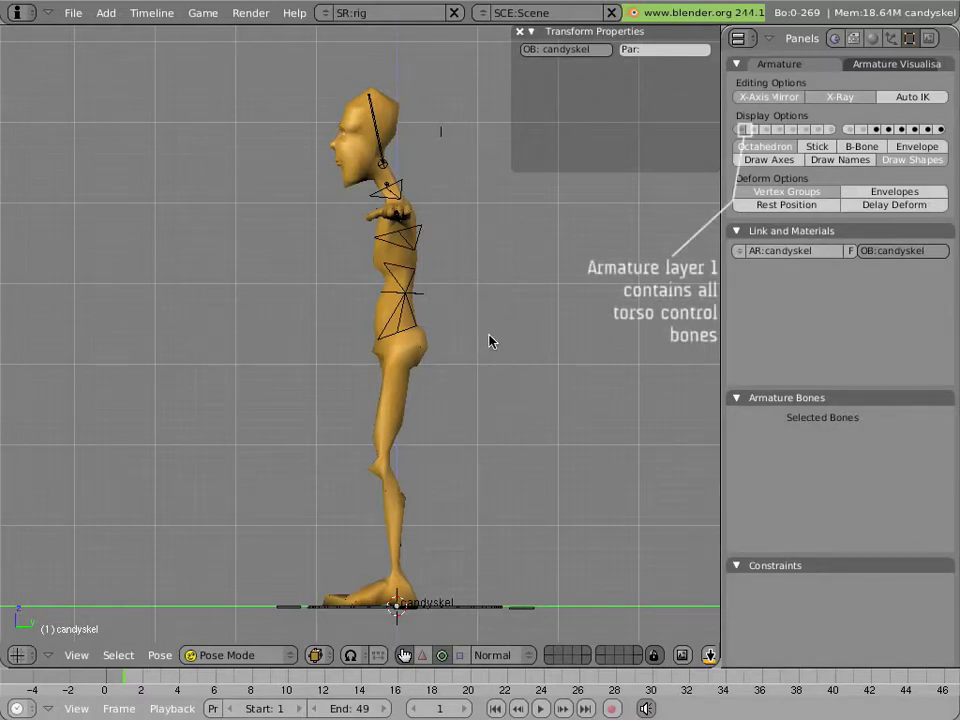
# Grab the root body bone under the feet to drag the whole Mancandy character.
pyautogui.moveTo(411, 432); pyautogui.dragTo(440, 545, button='middle')
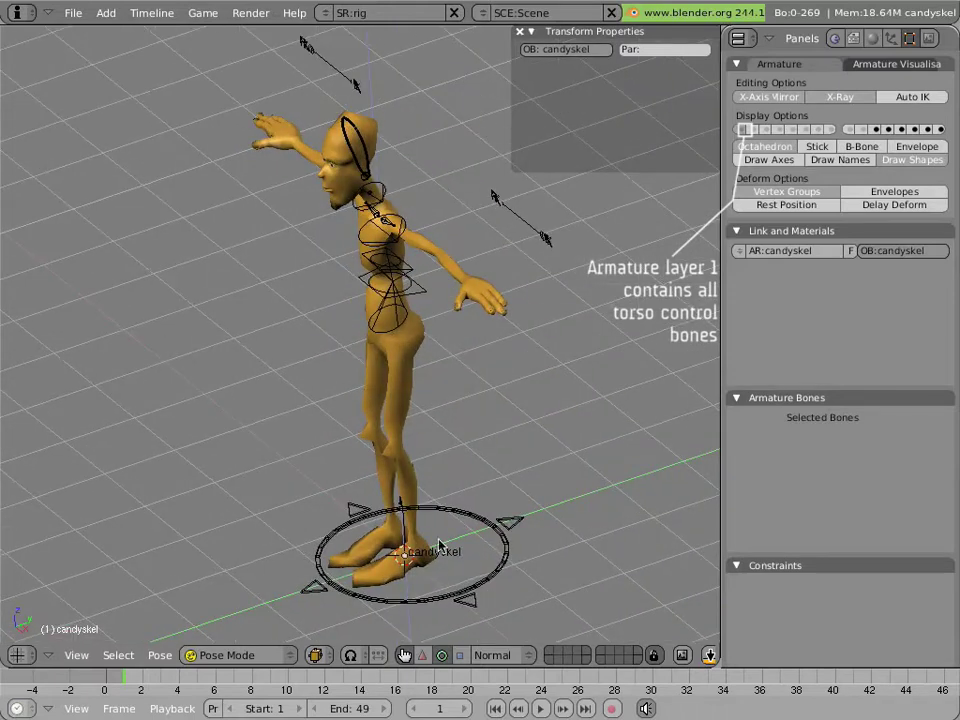
pyautogui.rightClick(480, 581)
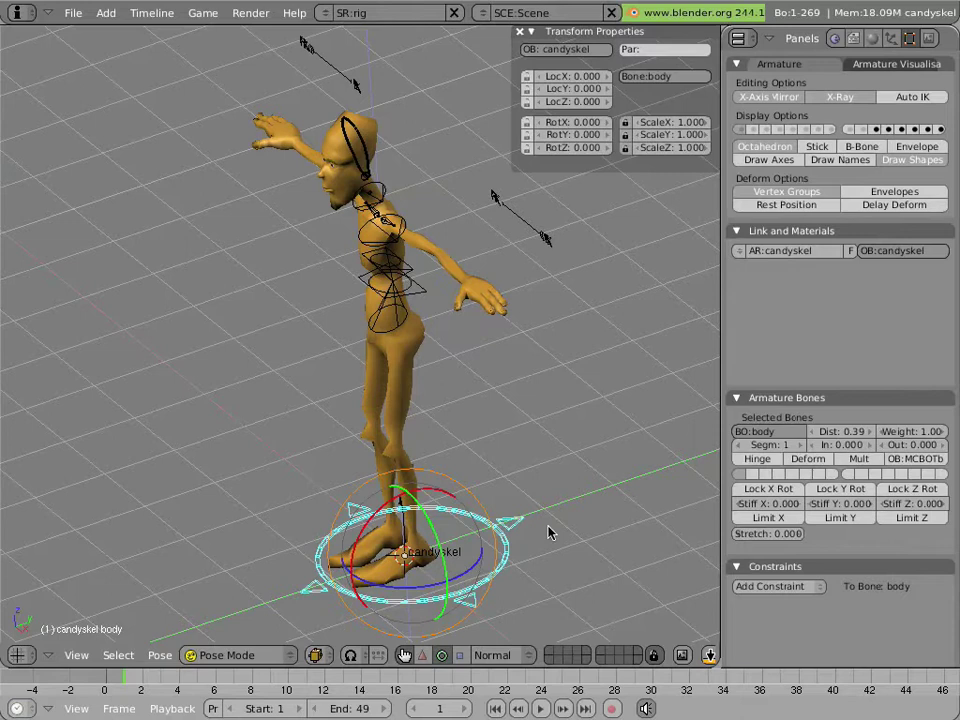
pyautogui.press('g')
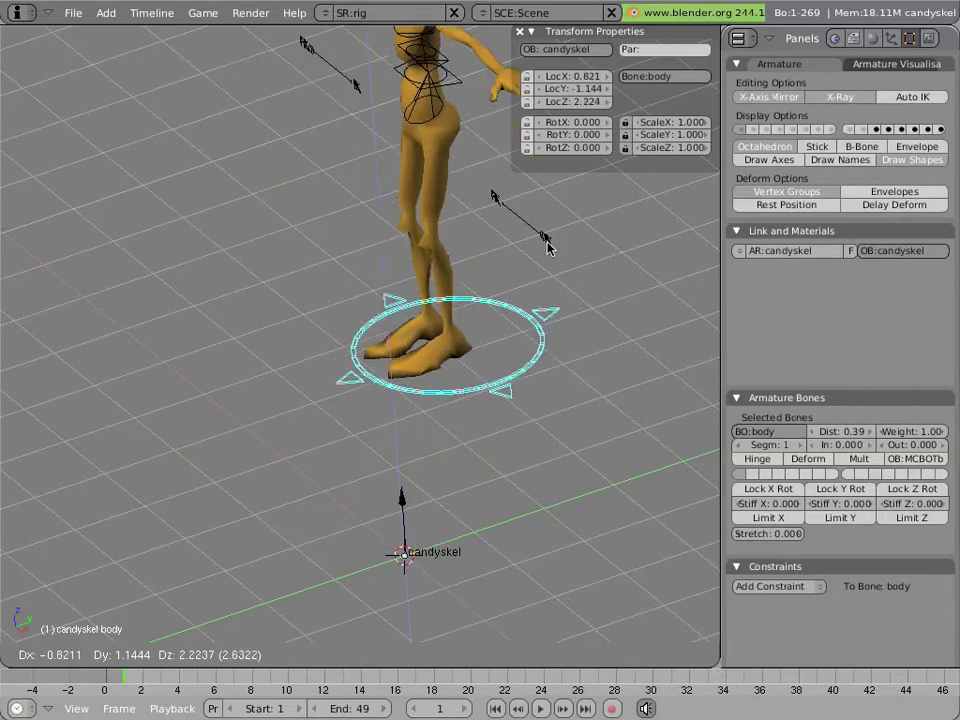
# Cancel the body move, then test-move the upper body with the torso bone and cancel.
pyautogui.rightClick(463, 523)
pyautogui.moveTo(364, 510); pyautogui.dragTo(304, 206, button='middle')
pyautogui.rightClick(435, 320)
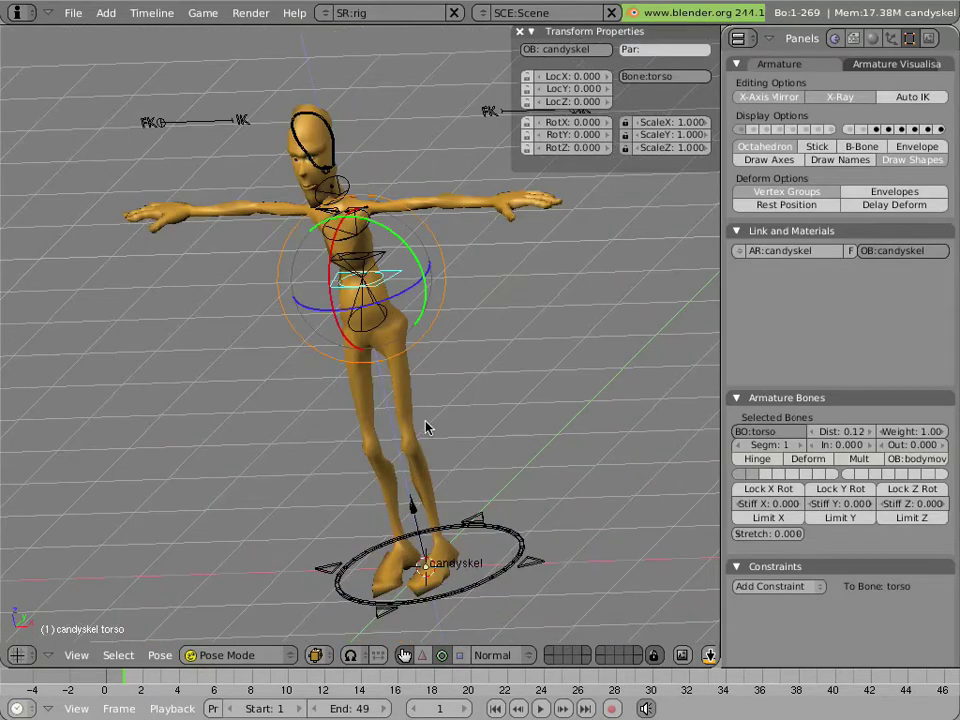
pyautogui.press('g')
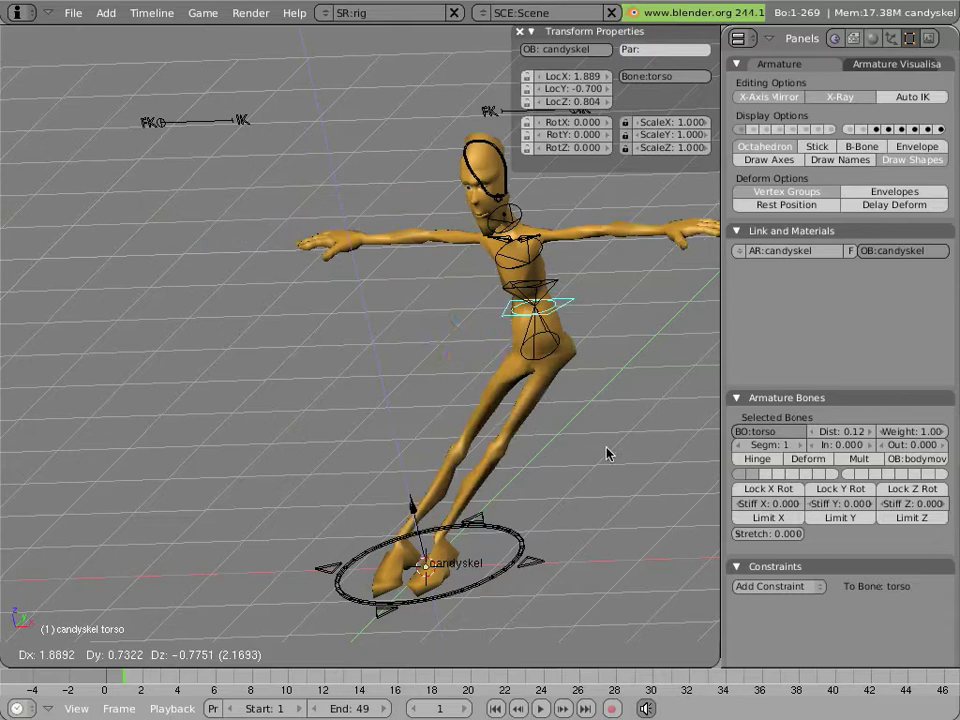
pyautogui.press('Escape')
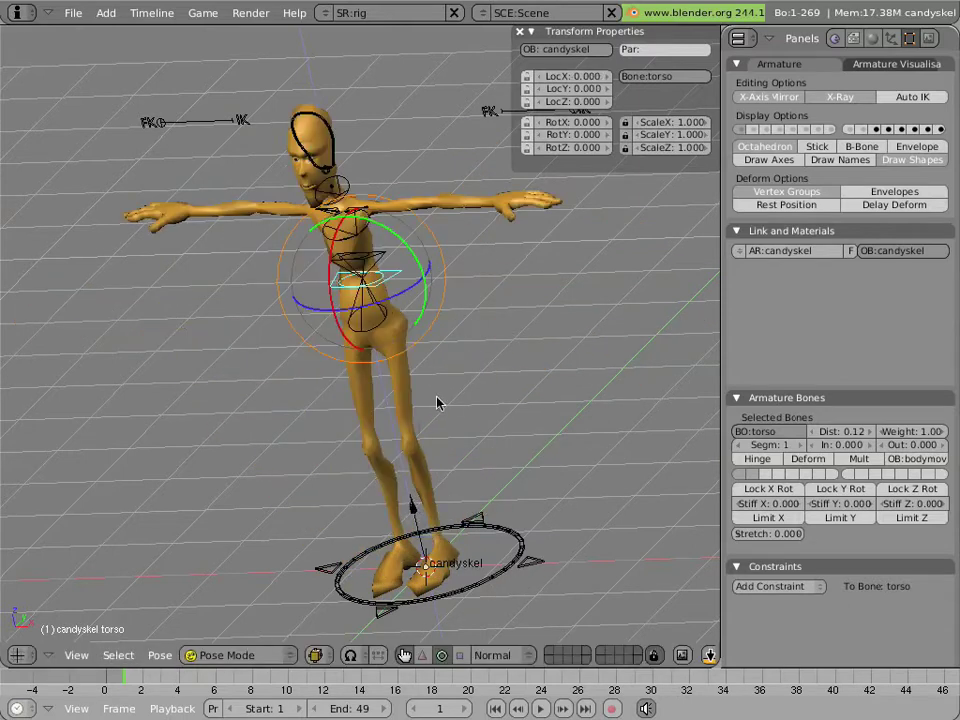
# Test-rotate the torso bone and cancel, keeping the rest T-pose.
pyautogui.press('r')
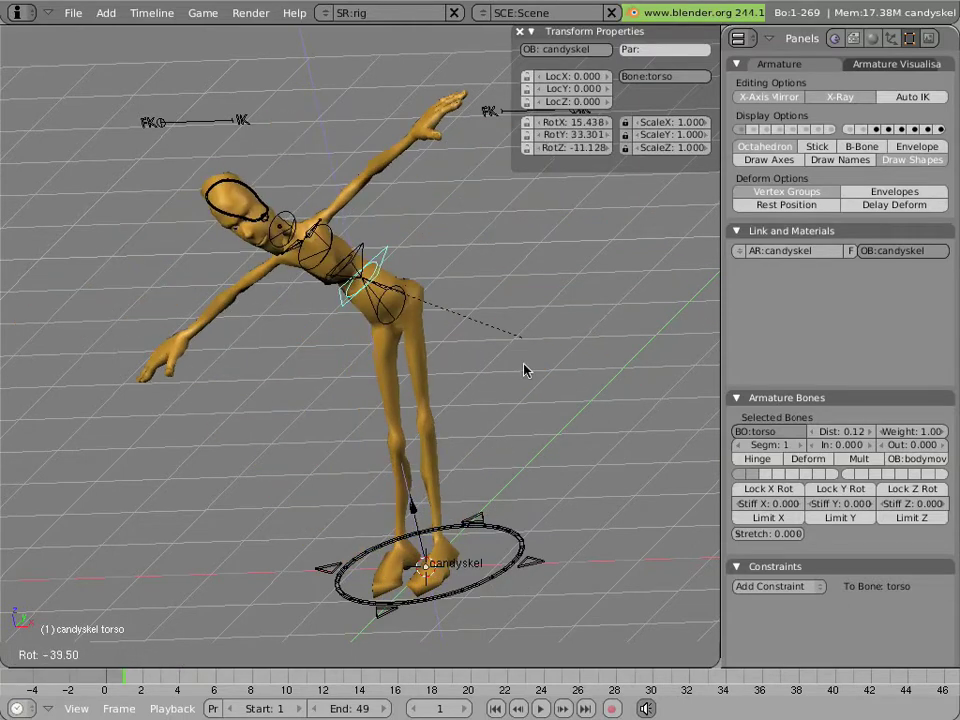
pyautogui.press('Escape')
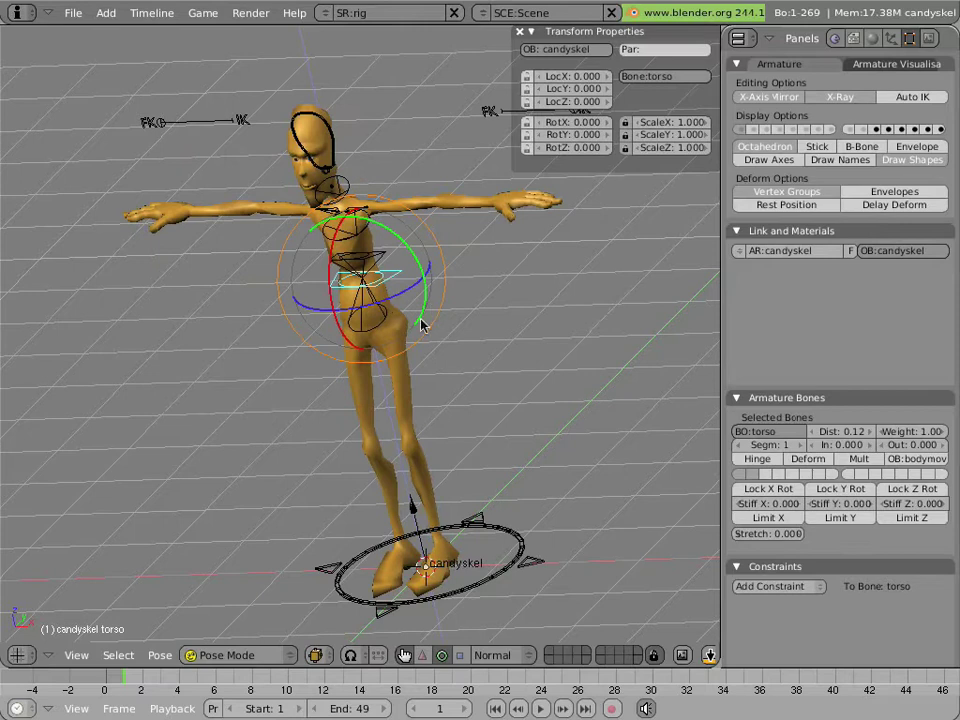
pyautogui.moveTo(437, 421); pyautogui.dragTo(370, 410, button='middle')
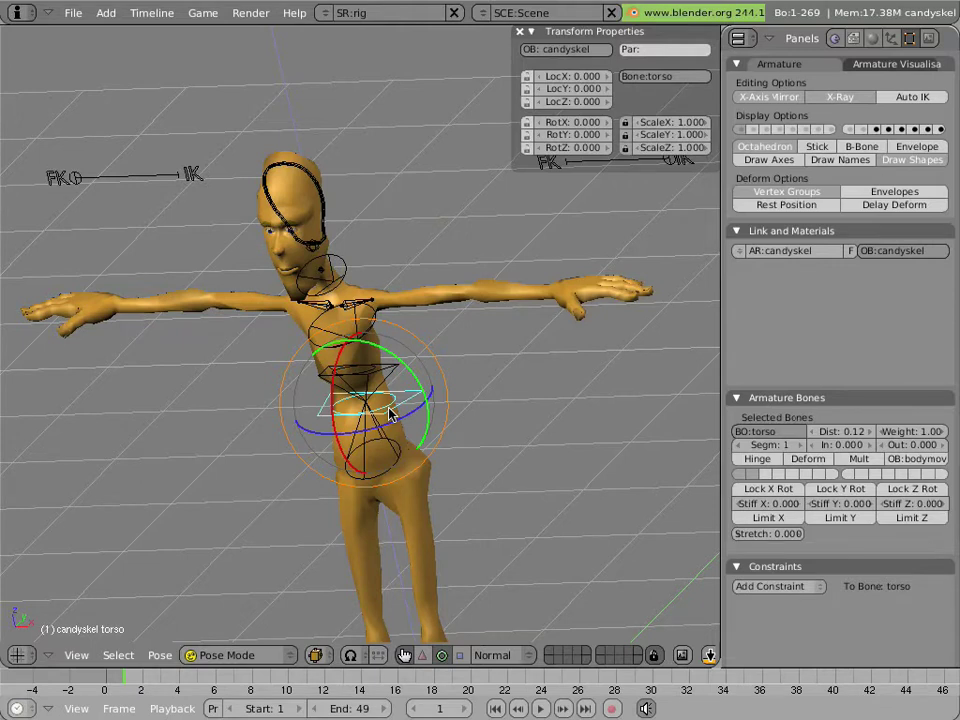
# In side view, test-rotate the lowback bone and cancel the rotation.
pyautogui.press('KP_3')
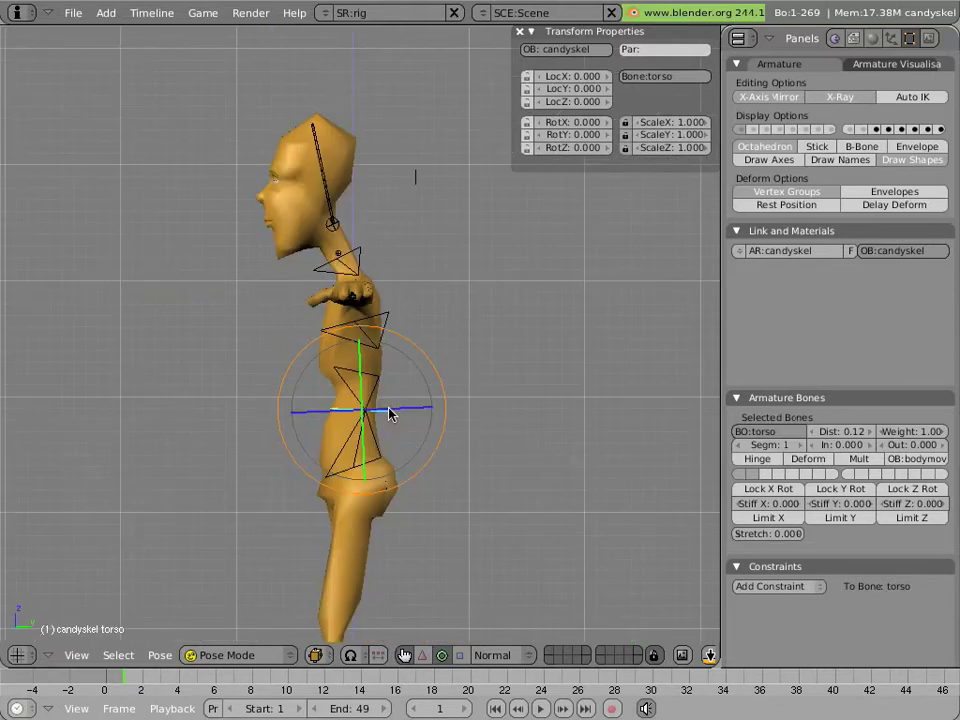
pyautogui.rightClick(380, 453)
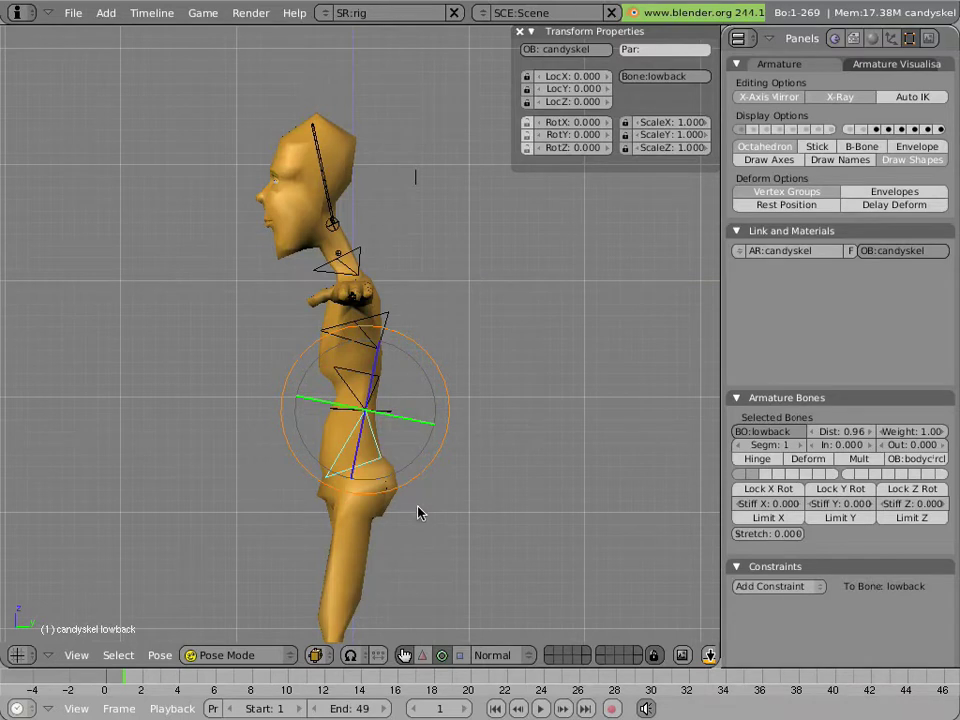
pyautogui.press('r')
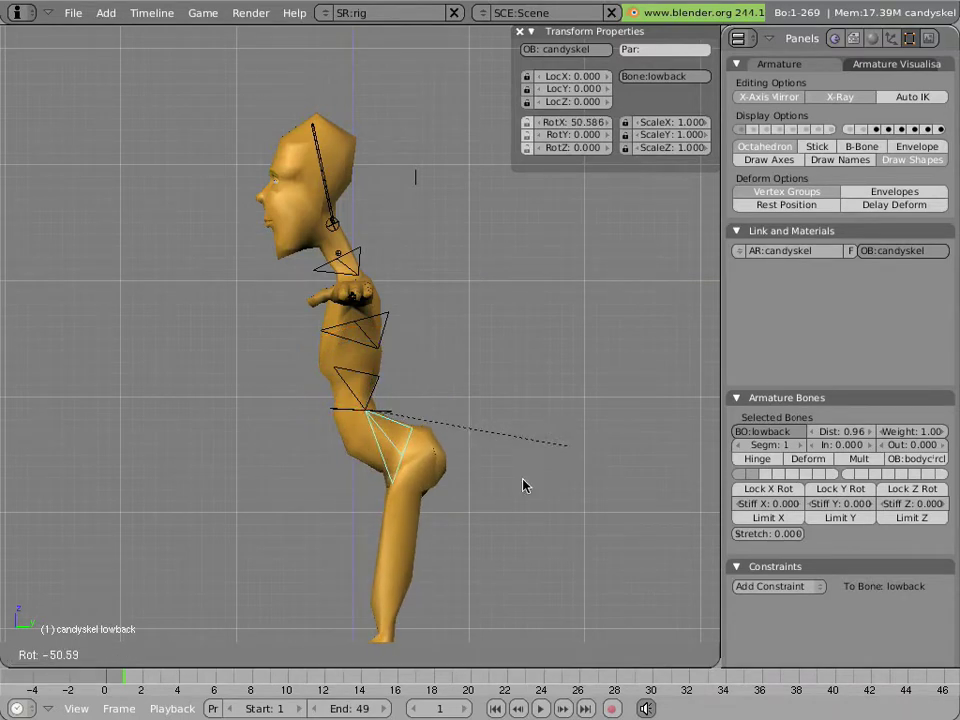
pyautogui.press('Escape')
# Bend the hips with the lowback rotate manipulator, cancel, then start a free trackball rotation.
pyautogui.moveTo(403, 452); pyautogui.dragTo(349, 508, button='middle')
pyautogui.scroll(2, 345, 509)
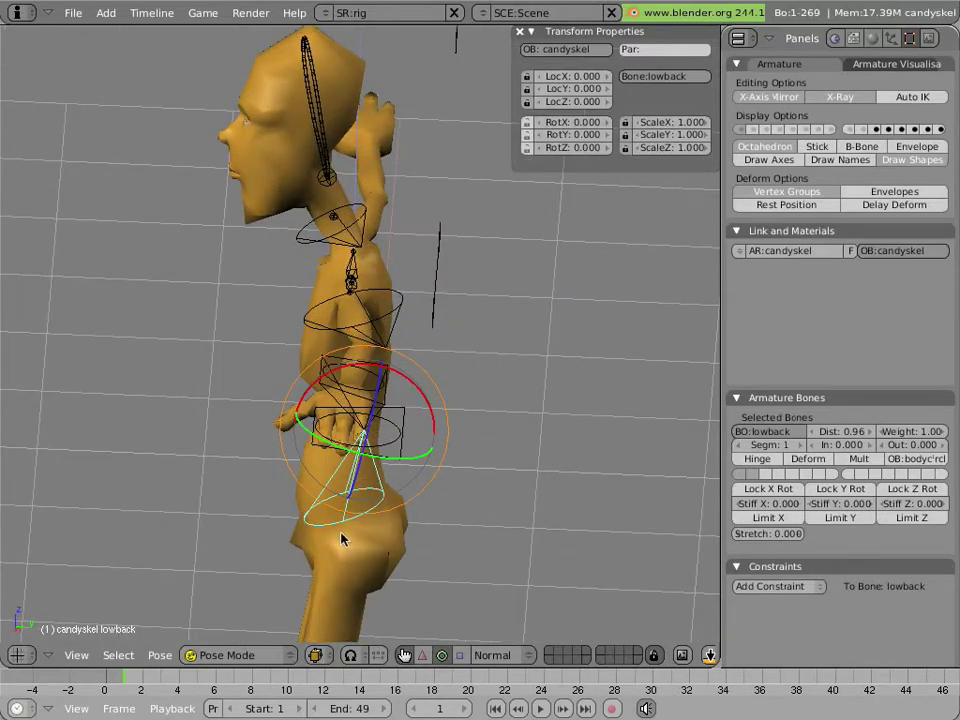
pyautogui.press('KP_3')
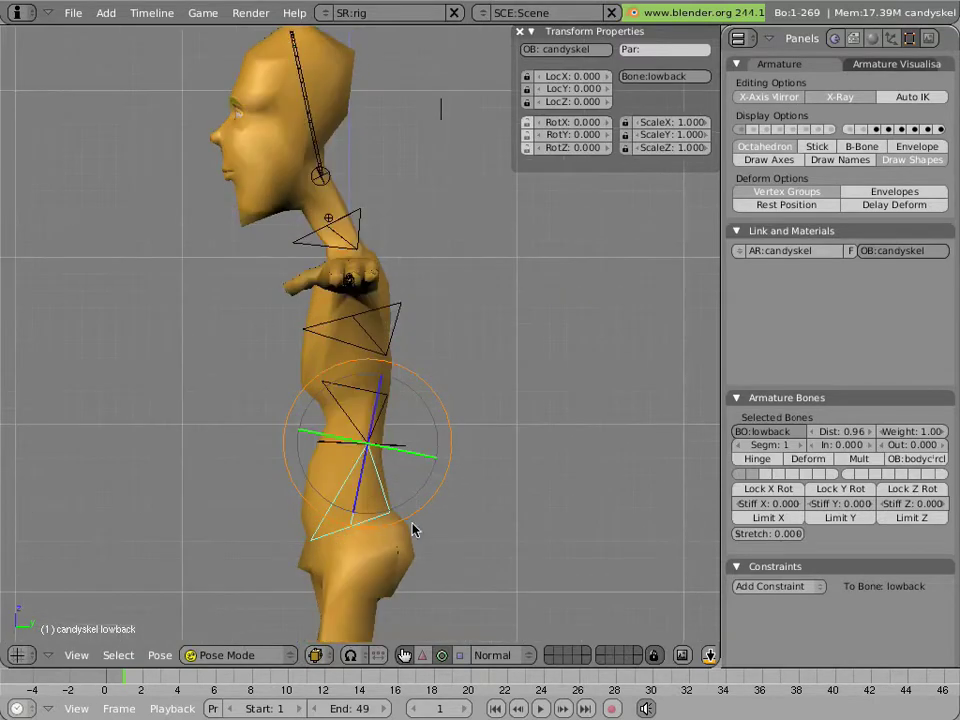
pyautogui.moveTo(424, 511); pyautogui.dragTo(548, 515)
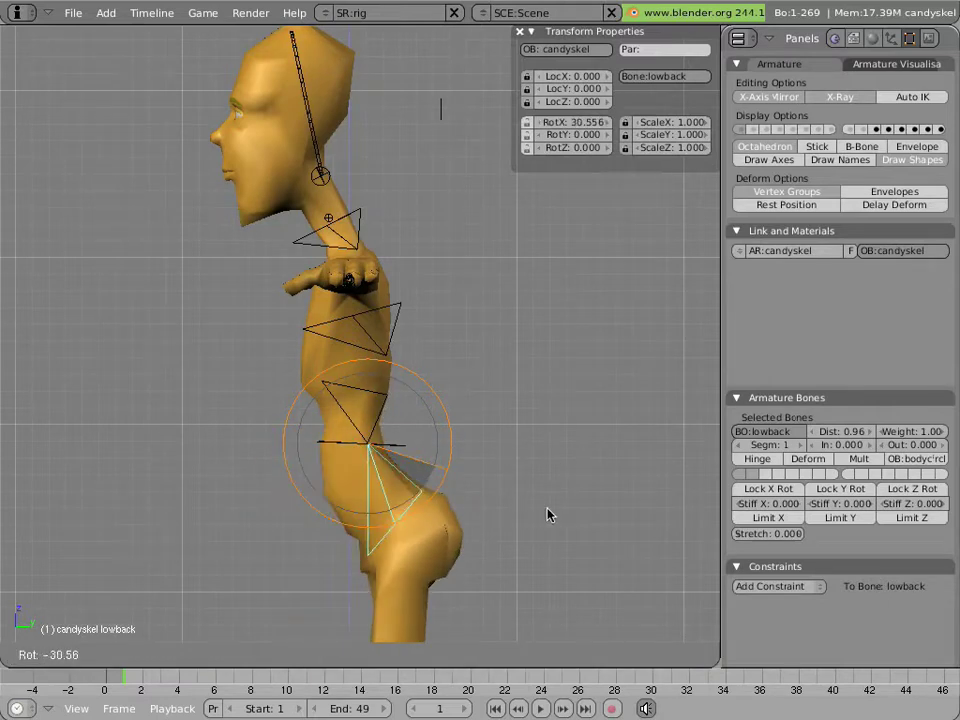
pyautogui.rightClick(548, 515)
pyautogui.press('r')
pyautogui.press('r')
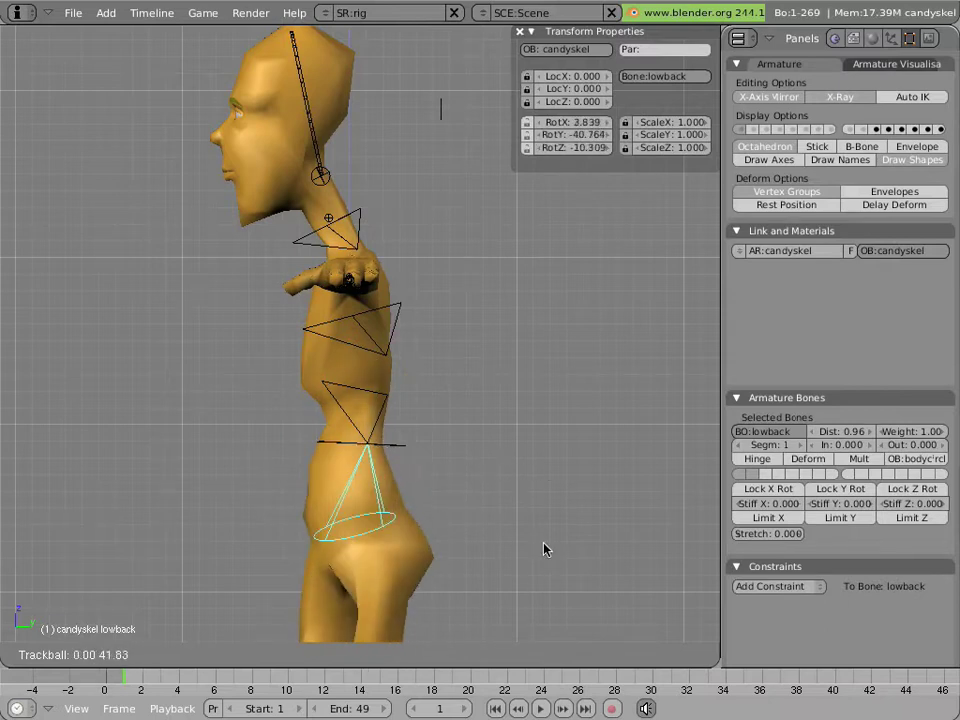
# Cancel the hip trackball rotation and test-bend the spine with the midback bone.
pyautogui.moveTo(540, 507)
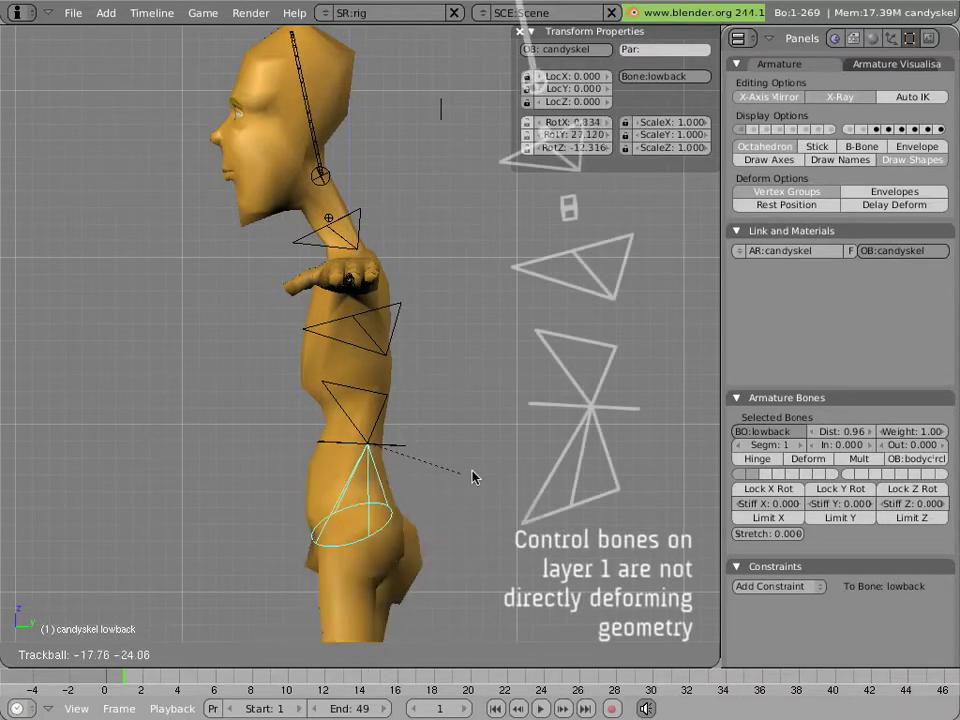
pyautogui.rightClick(401, 510)
pyautogui.rightClick(355, 414)
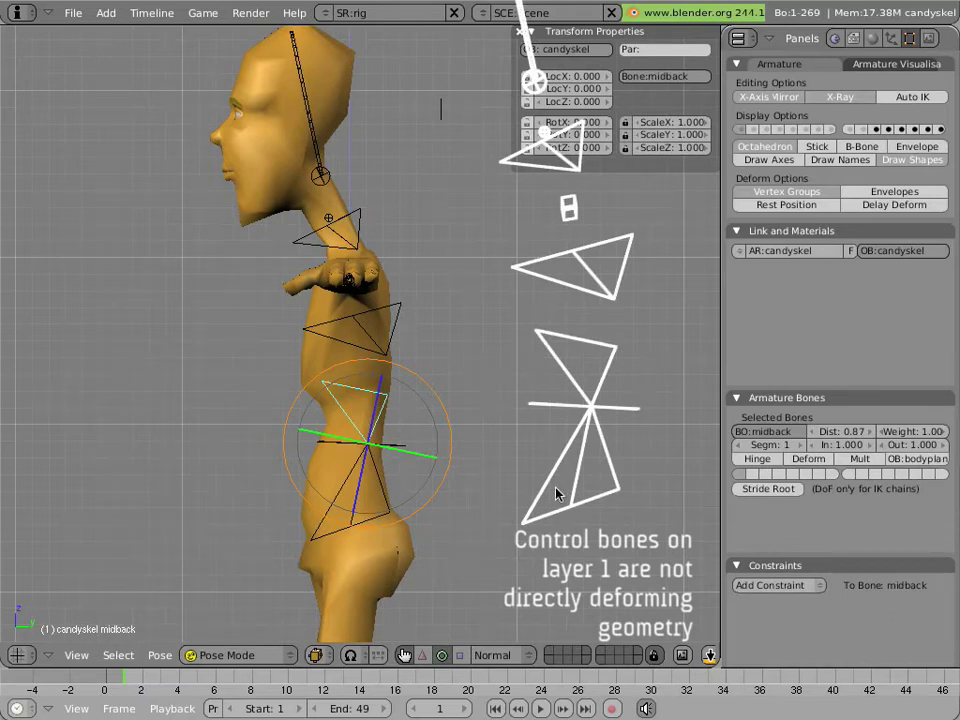
pyautogui.press('r')
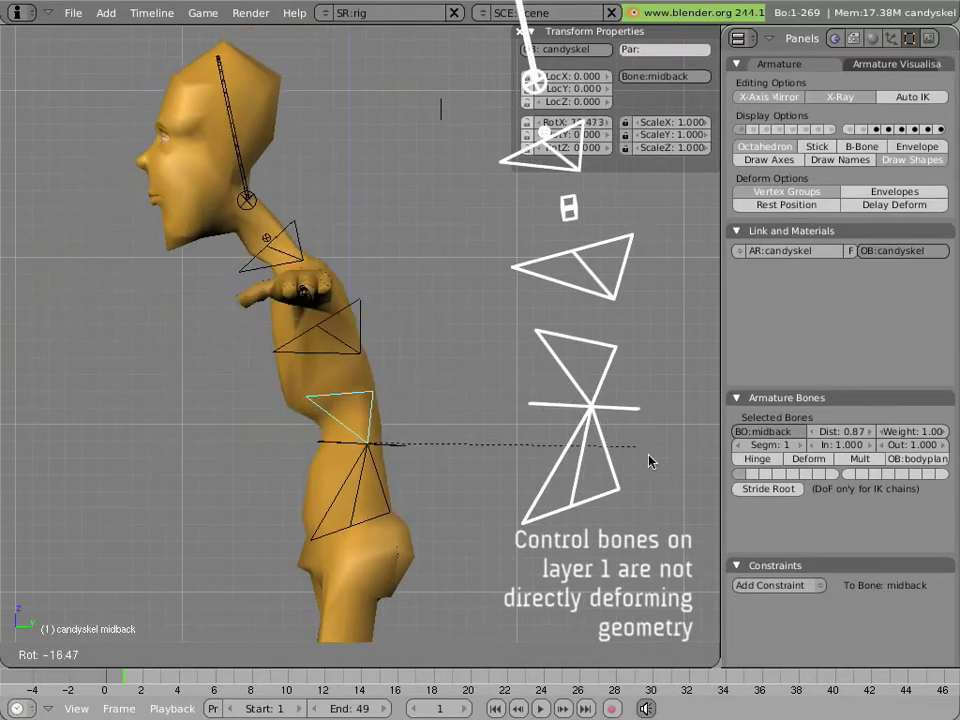
pyautogui.rightClick(559, 466)
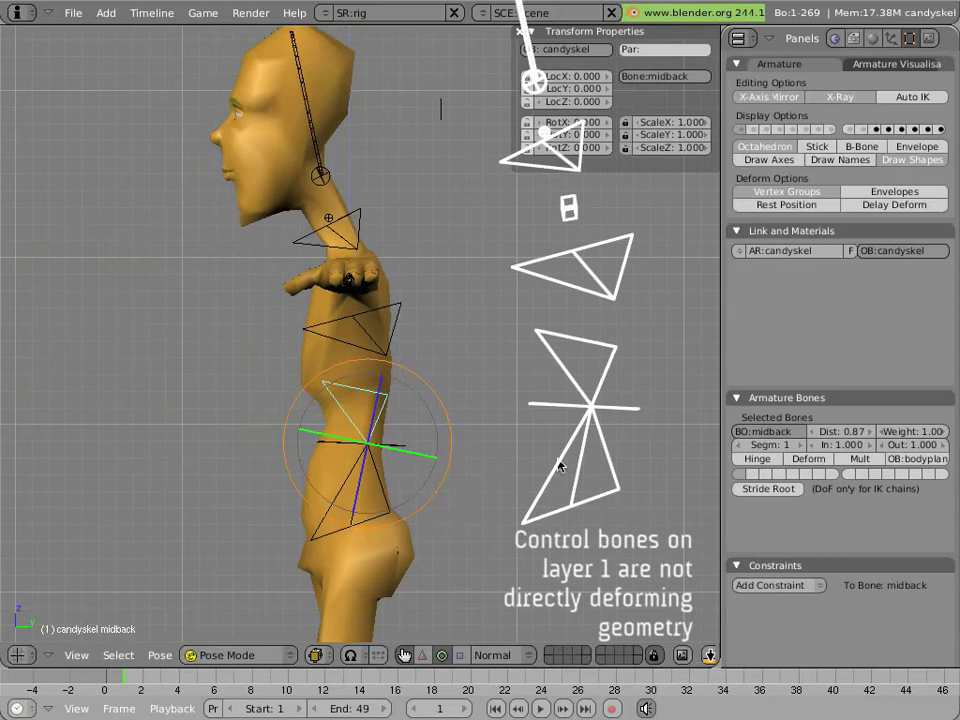
# Test-rotate the torso bone and cancel, leaving the spine straight.
pyautogui.rightClick(410, 452)
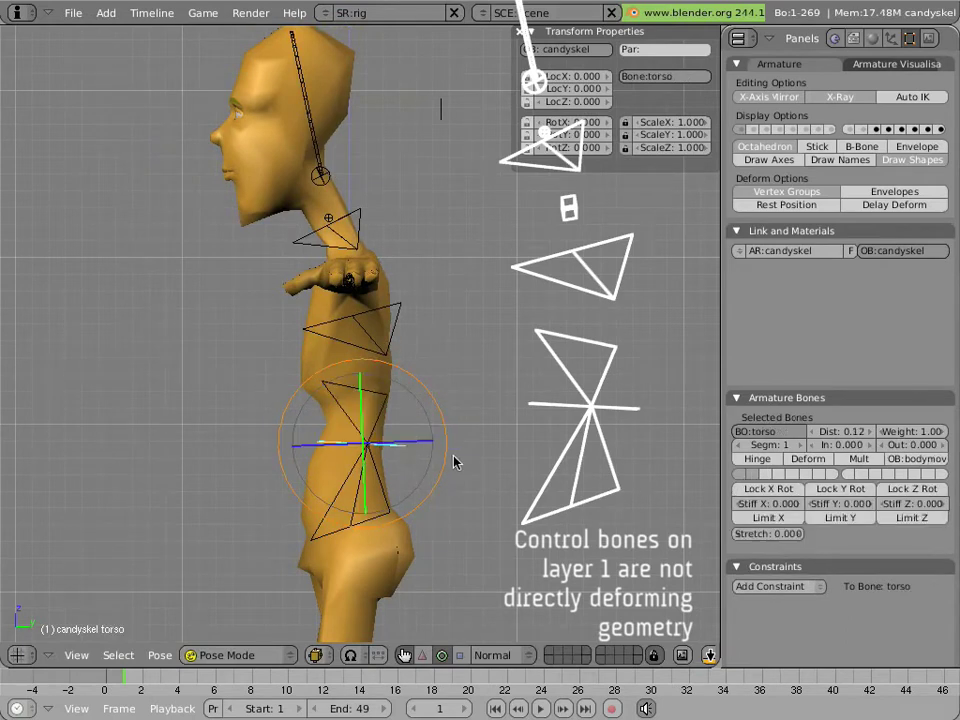
pyautogui.press('r')
pyautogui.rightClick(471, 484)
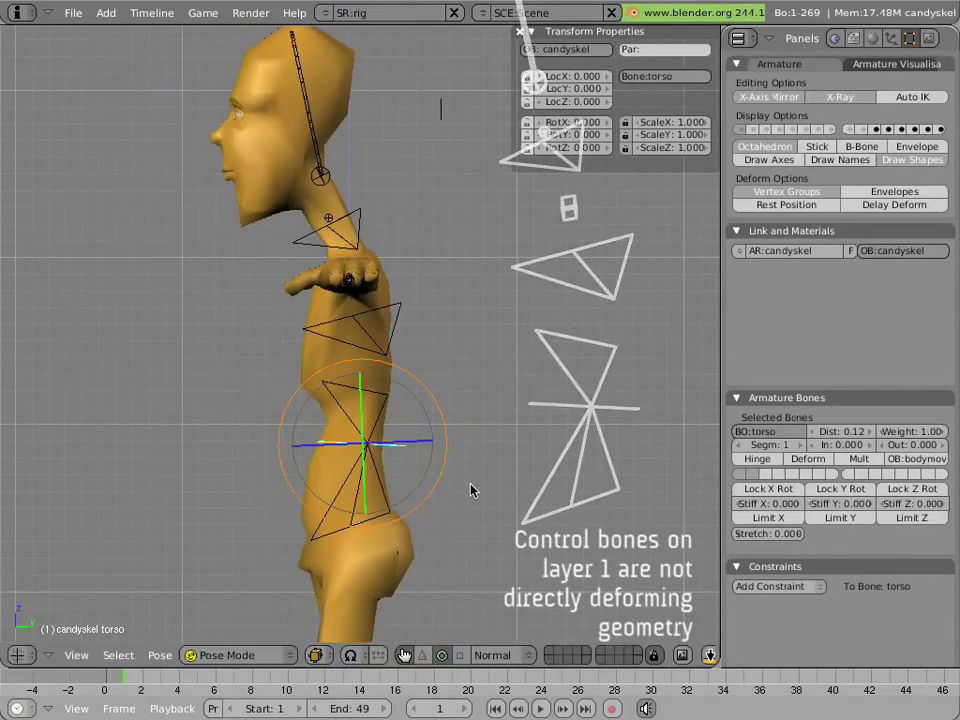
# Test-rotate the topback and neck bones, cancelling each back to rest.
pyautogui.rightClick(385, 335)
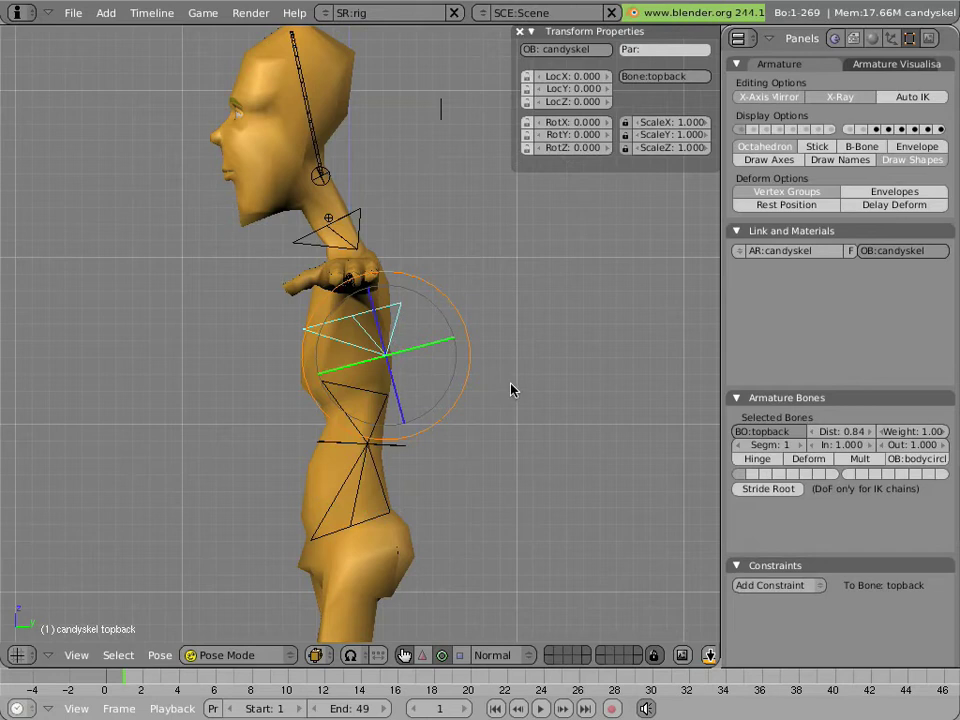
pyautogui.press('r')
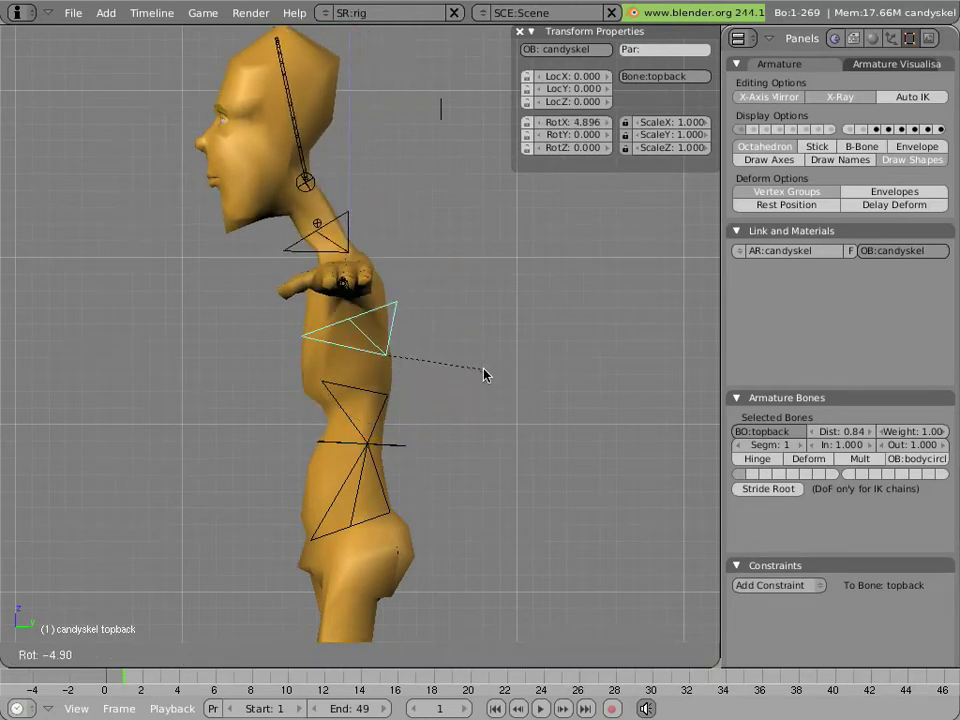
pyautogui.rightClick(531, 423)
pyautogui.rightClick(360, 240)
pyautogui.press('r')
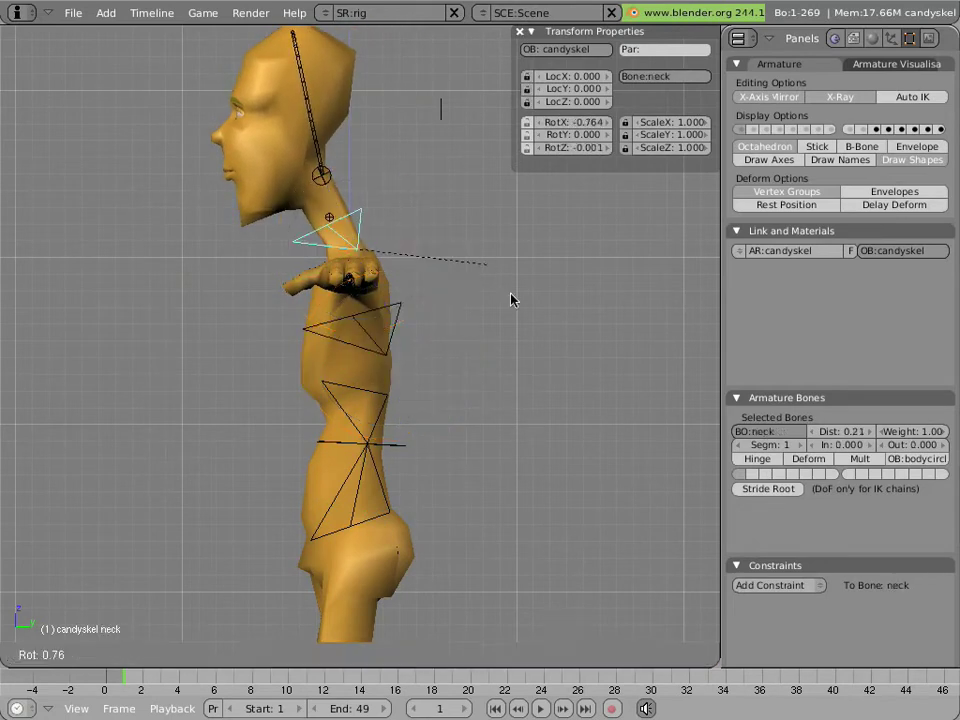
# Turn and tilt the head bone with two free rotations and keep the new head pose.
pyautogui.rightClick(499, 306)
pyautogui.rightClick(316, 133)
pyautogui.press('r')
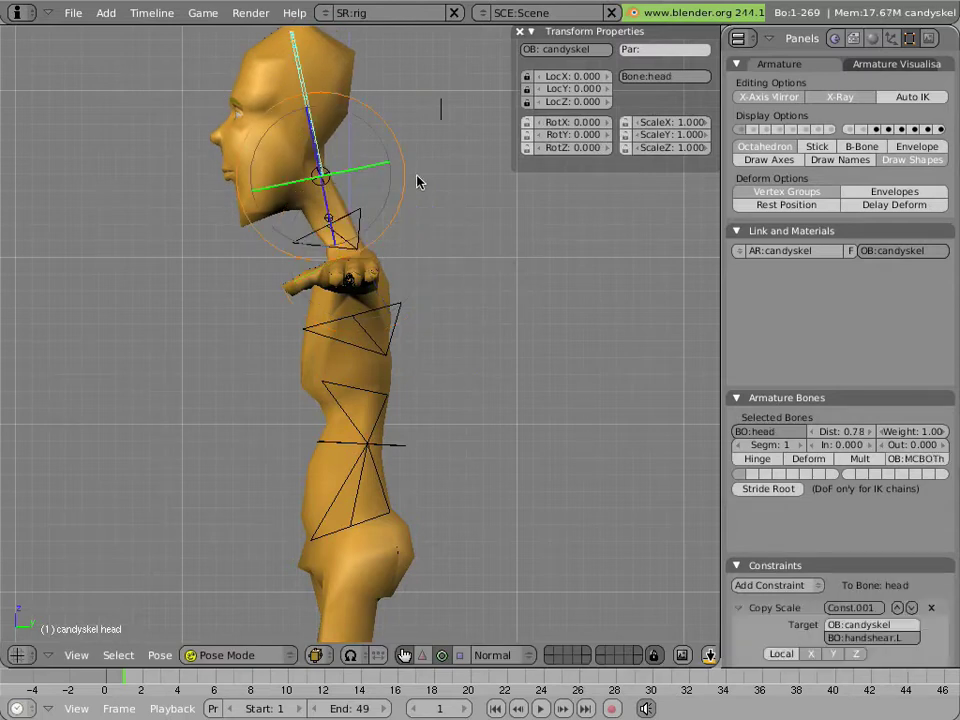
pyautogui.click(410, 126)
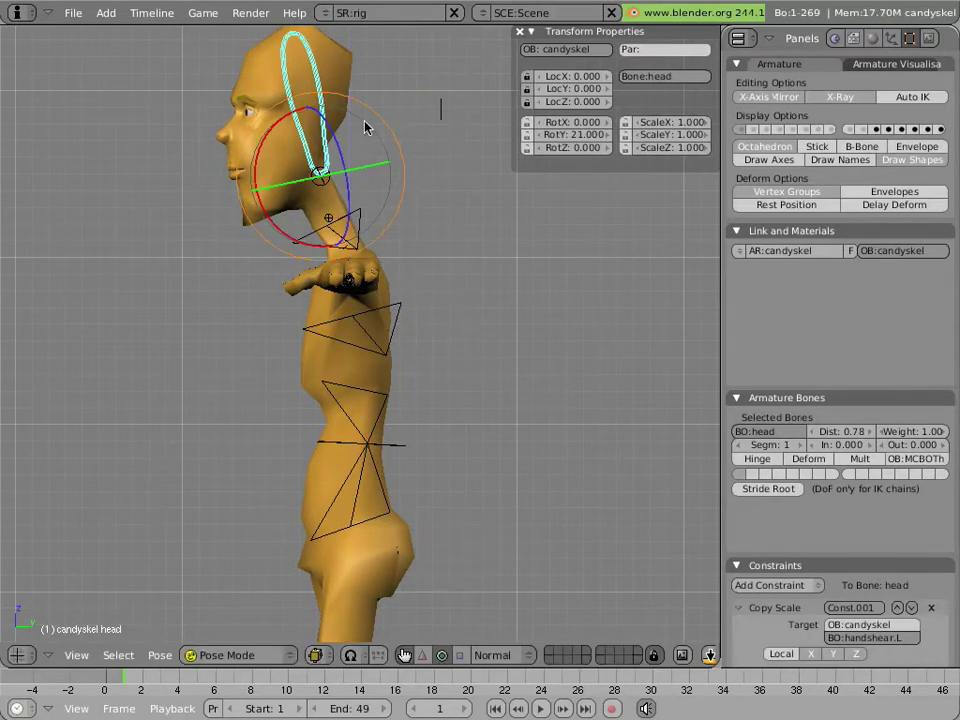
pyautogui.press('r')
pyautogui.click(360, 157)
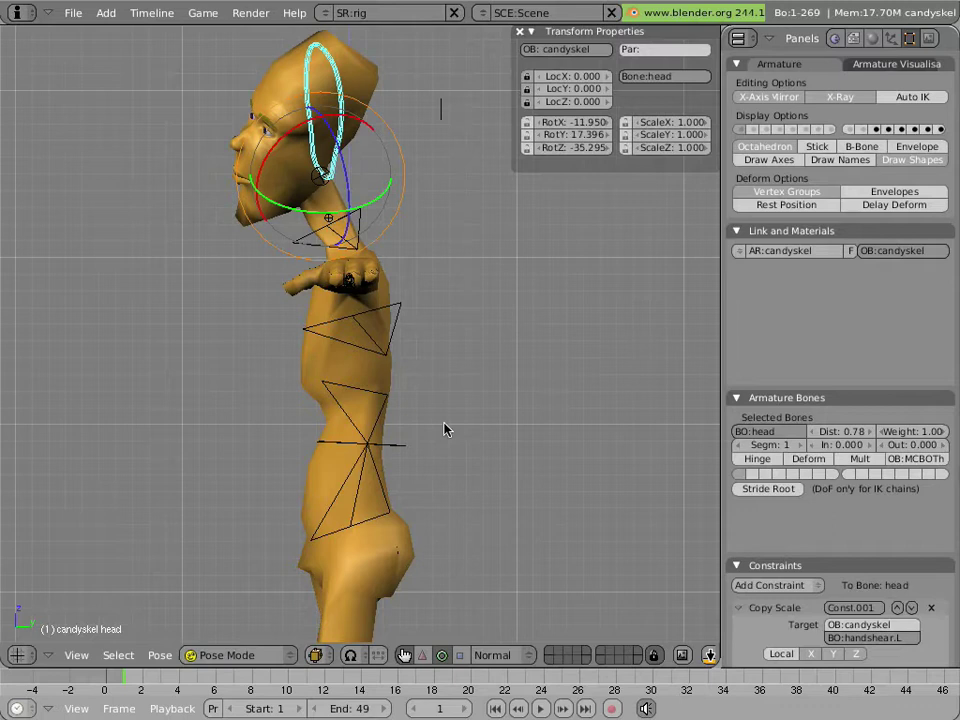
# In side view, shift the midback bone to stretch and squash the spine, then cancel back to rest.
pyautogui.rightClick(387, 416)
pyautogui.moveTo(467, 324); pyautogui.dragTo(450, 383, button='middle')
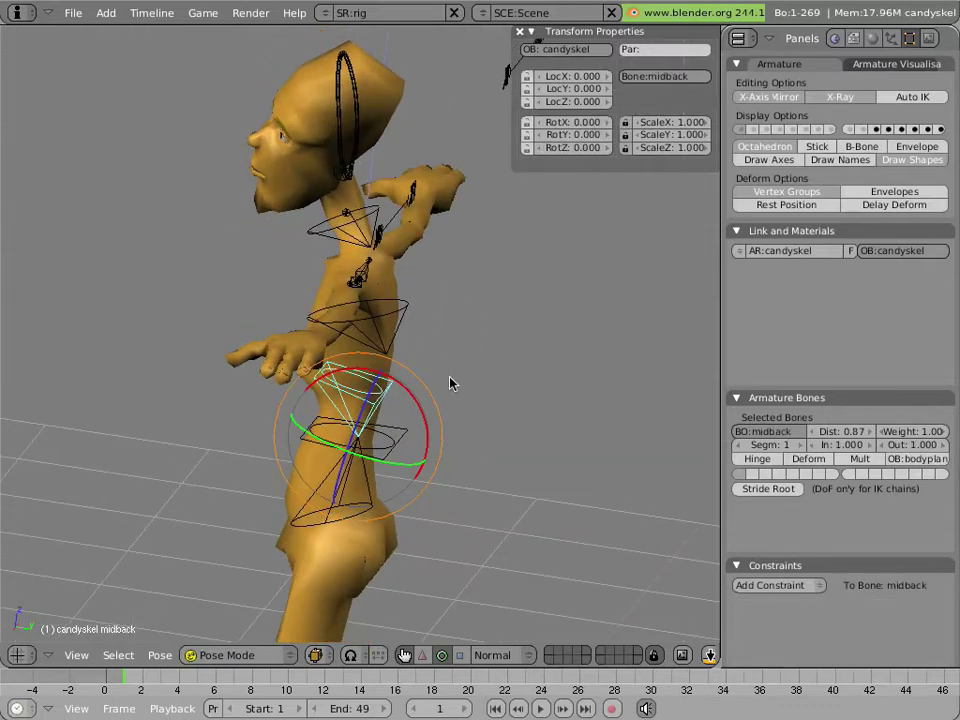
pyautogui.scroll(2, 418, 420)
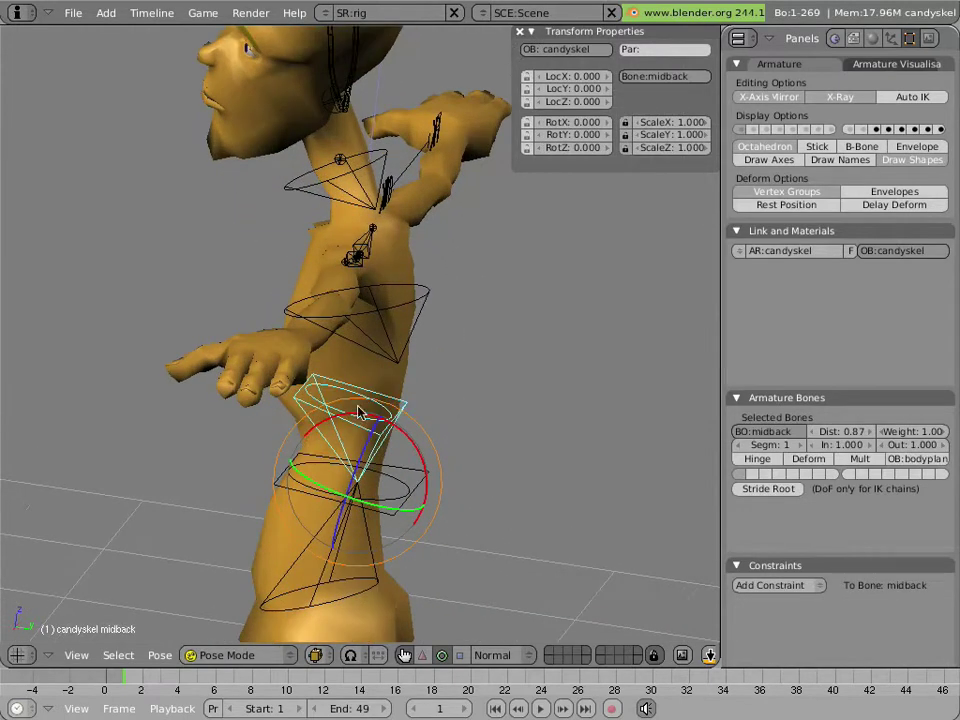
pyautogui.press('KP_3')
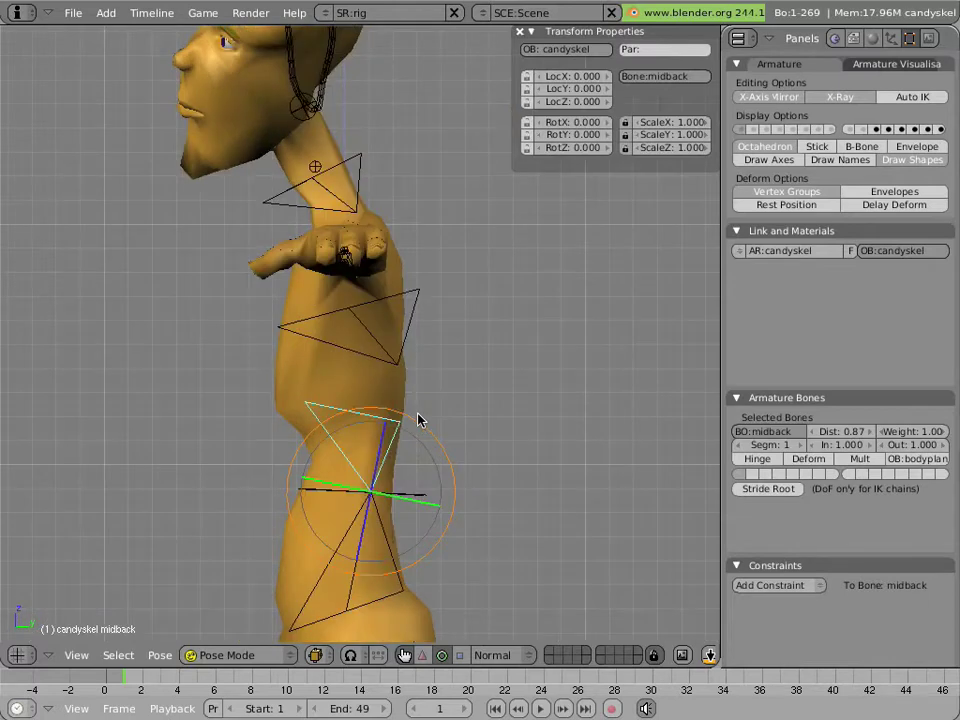
pyautogui.scroll(-2, 418, 420)
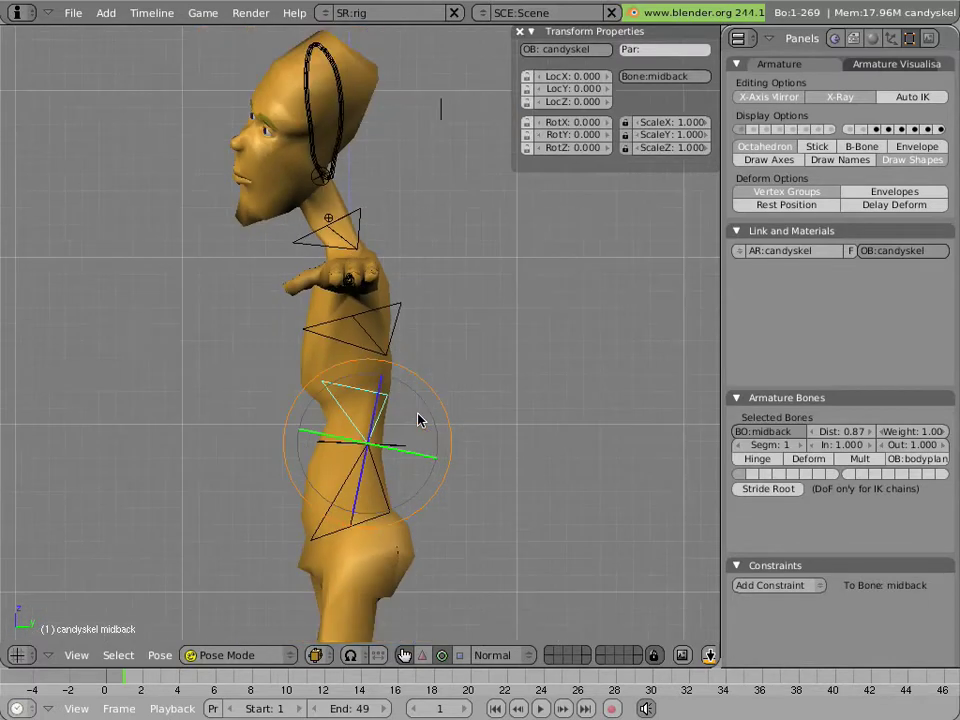
pyautogui.press('g')
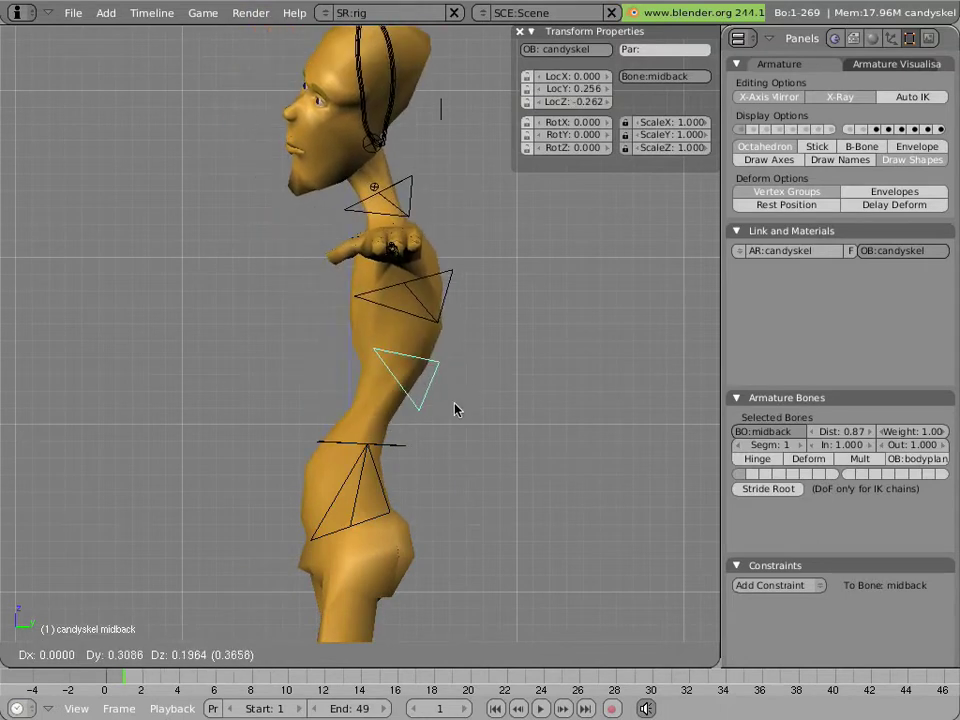
pyautogui.click(439, 482)
pyautogui.press('g')
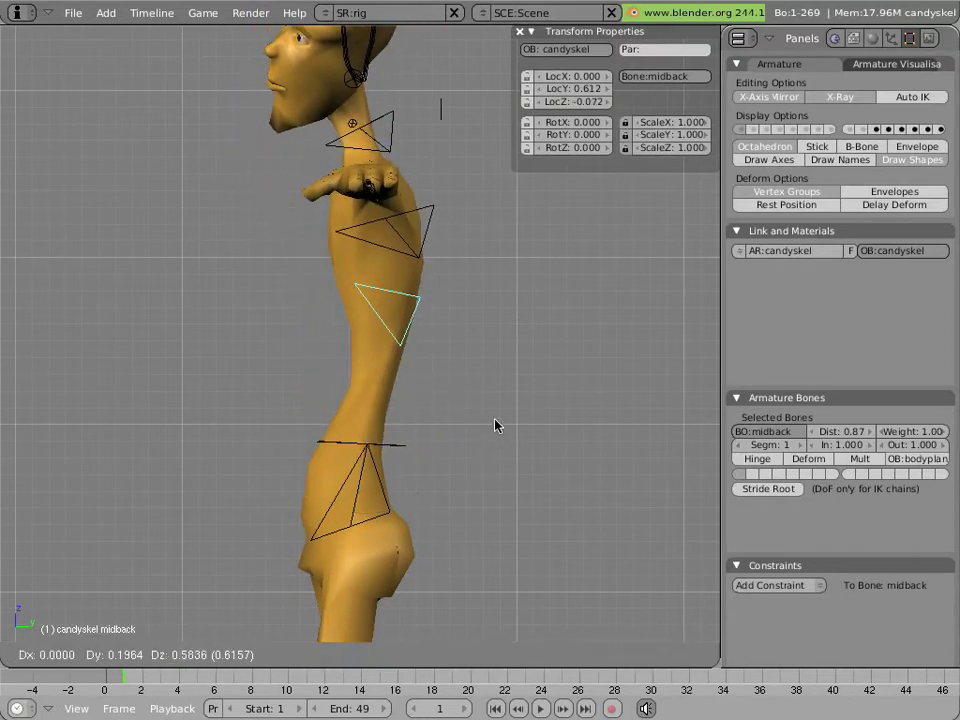
pyautogui.click(536, 347)
pyautogui.press('g')
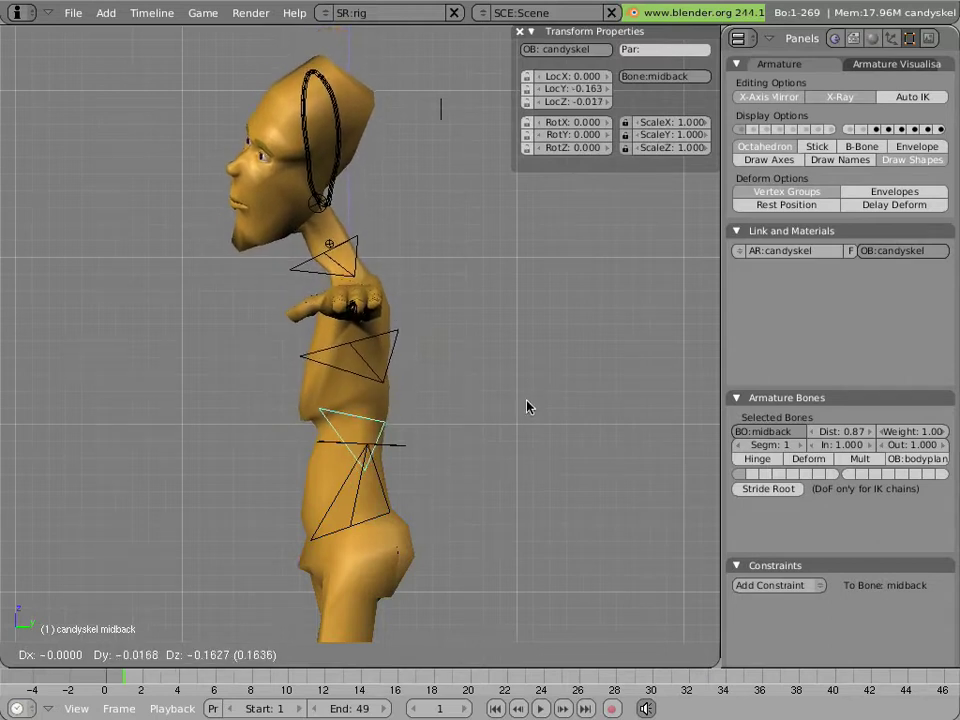
pyautogui.rightClick(537, 356)
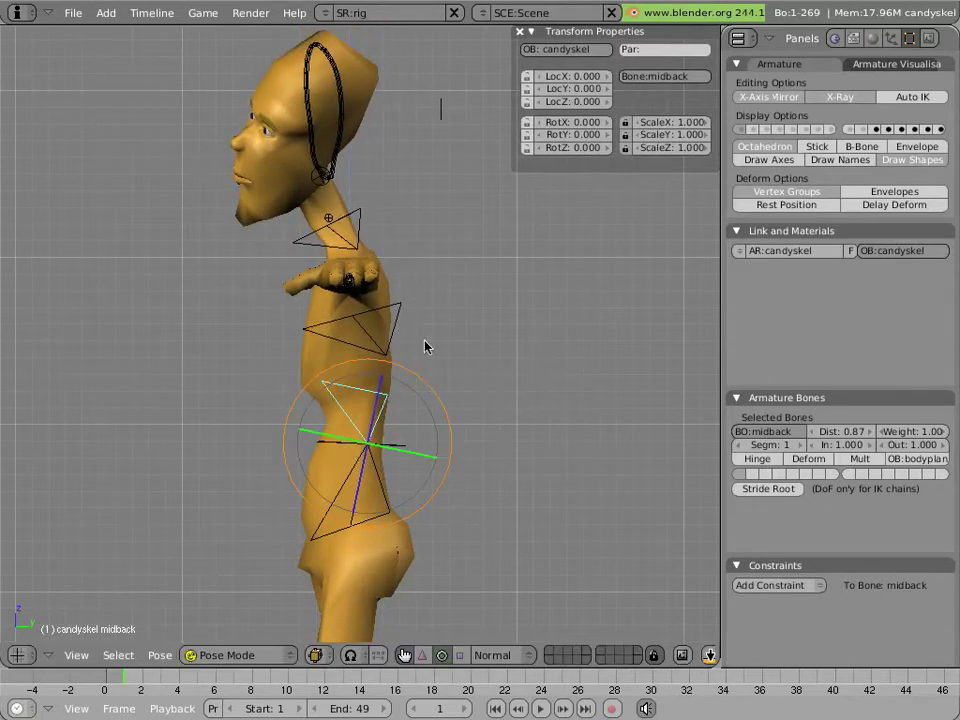
# Clear the head bone's rotation back to zero with Alt+R.
pyautogui.rightClick(344, 172)
pyautogui.hotkey('alt', 'r')
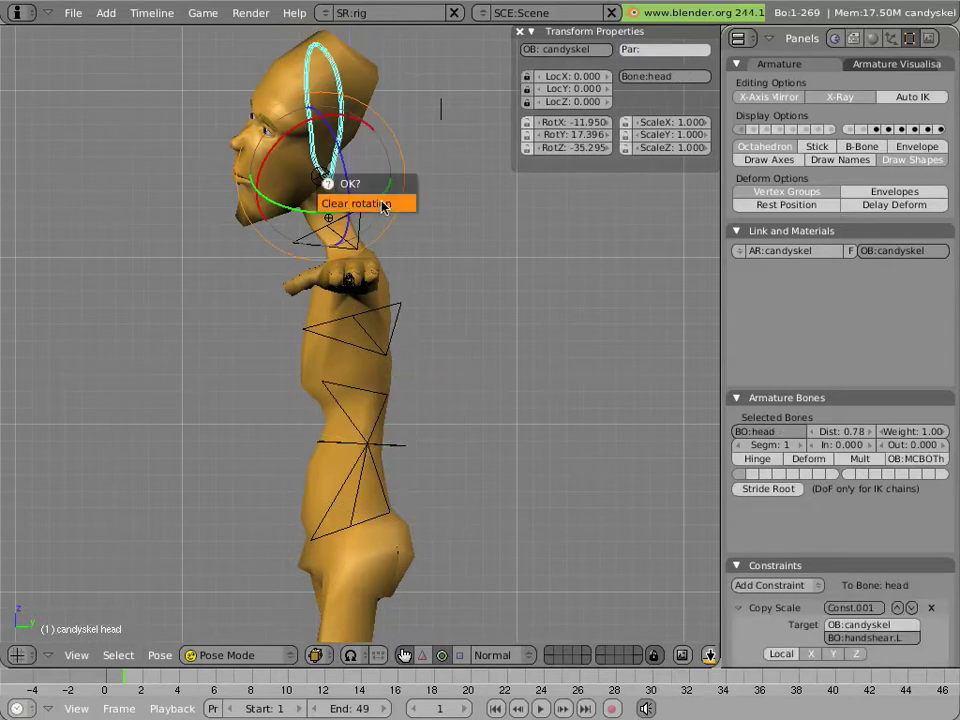
pyautogui.click(381, 206)
# Test-move the neck.stretch bone to stretch the neck, then cancel.
pyautogui.scroll(2, 343, 212)
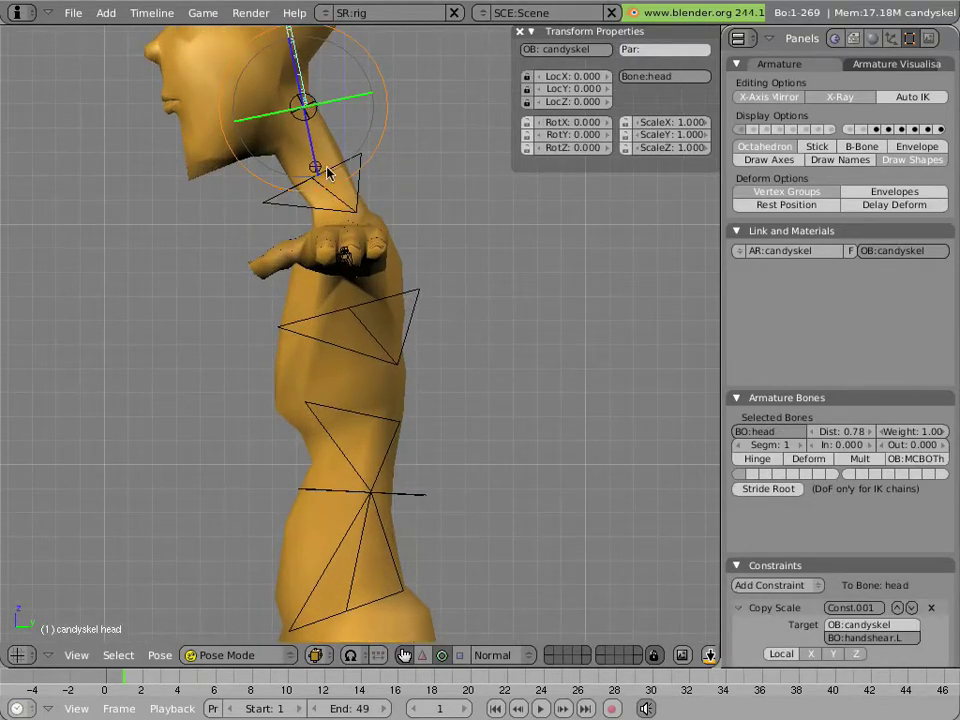
pyautogui.keyDown('shift'); pyautogui.moveTo(327, 172); pyautogui.dragTo(368, 404, button='middle'); pyautogui.keyUp('shift')
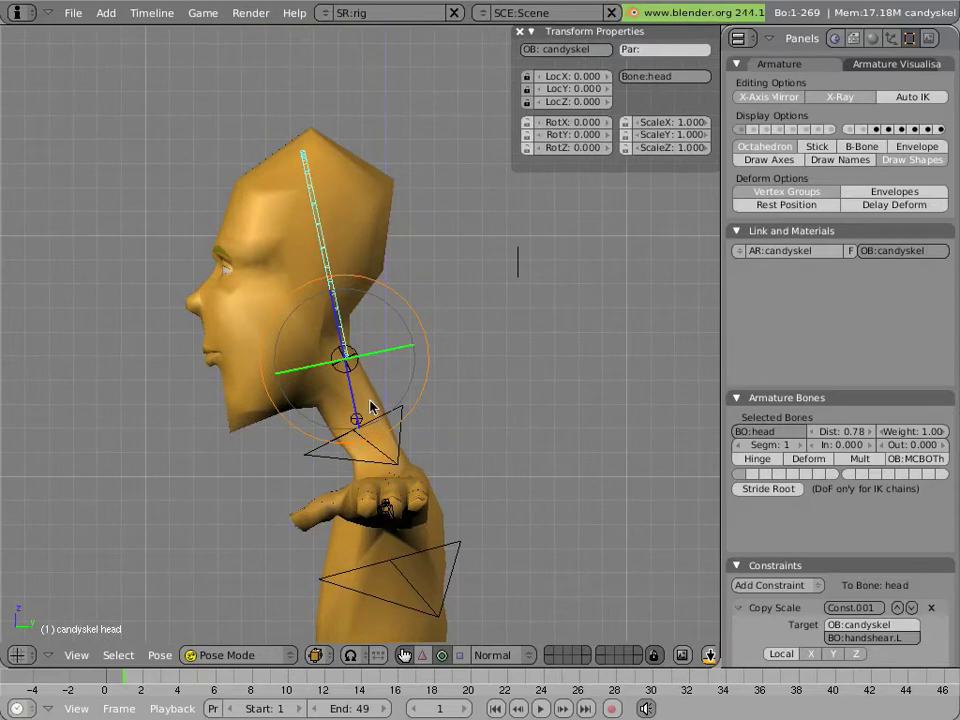
pyautogui.scroll(3, 370, 406)
pyautogui.rightClick(355, 407)
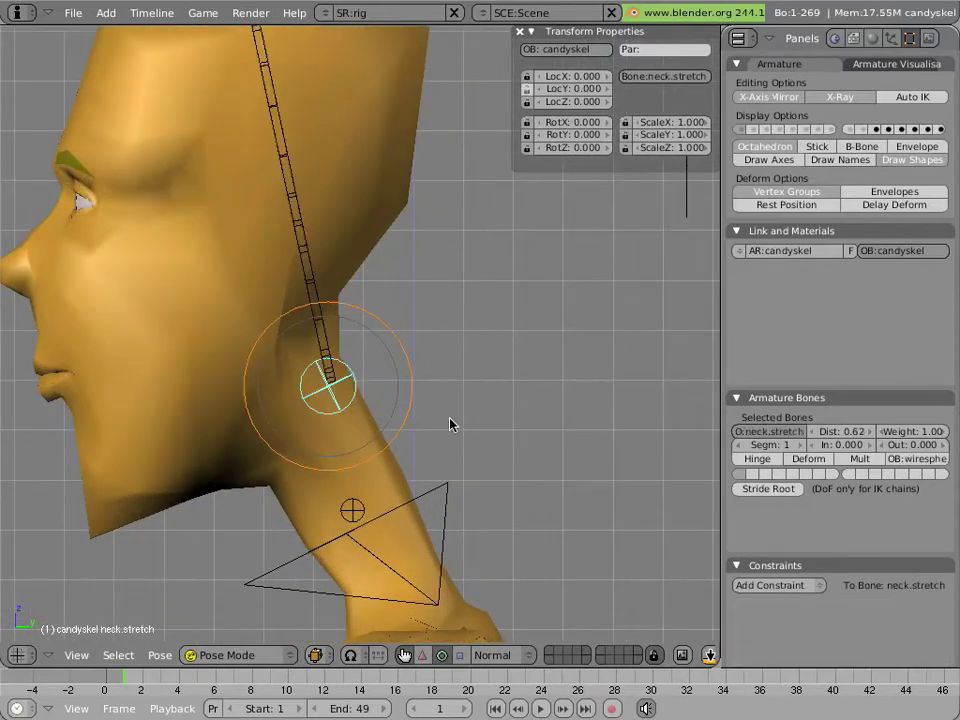
pyautogui.scroll(-4, 455, 424)
pyautogui.press('g')
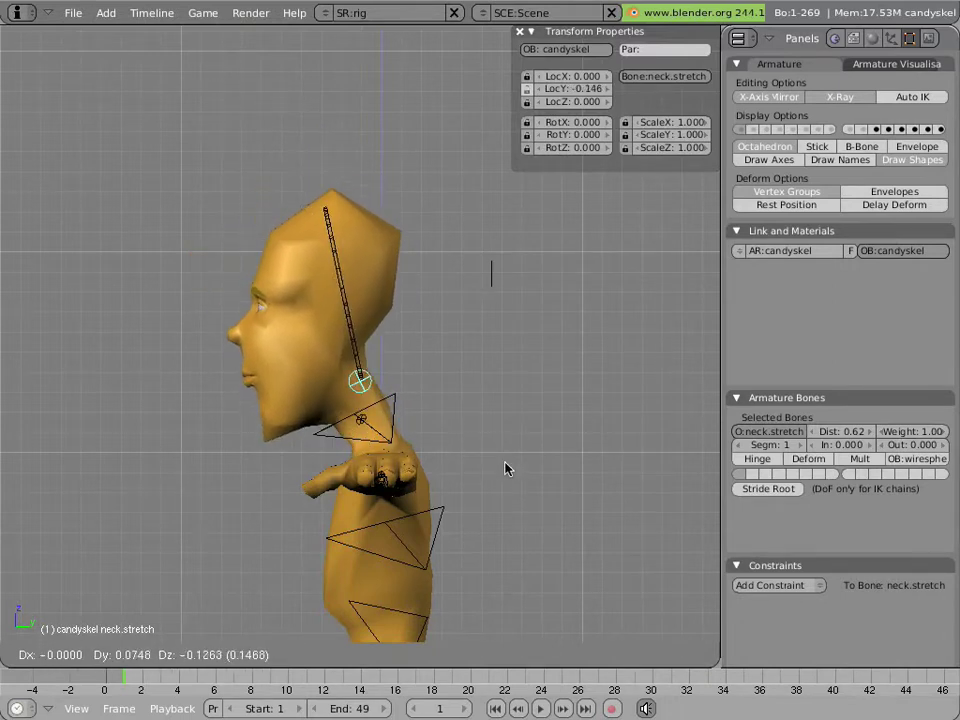
pyautogui.press('Escape')
# Test-move the Neckbend bone to bend the neck, then cancel it.
pyautogui.rightClick(357, 407)
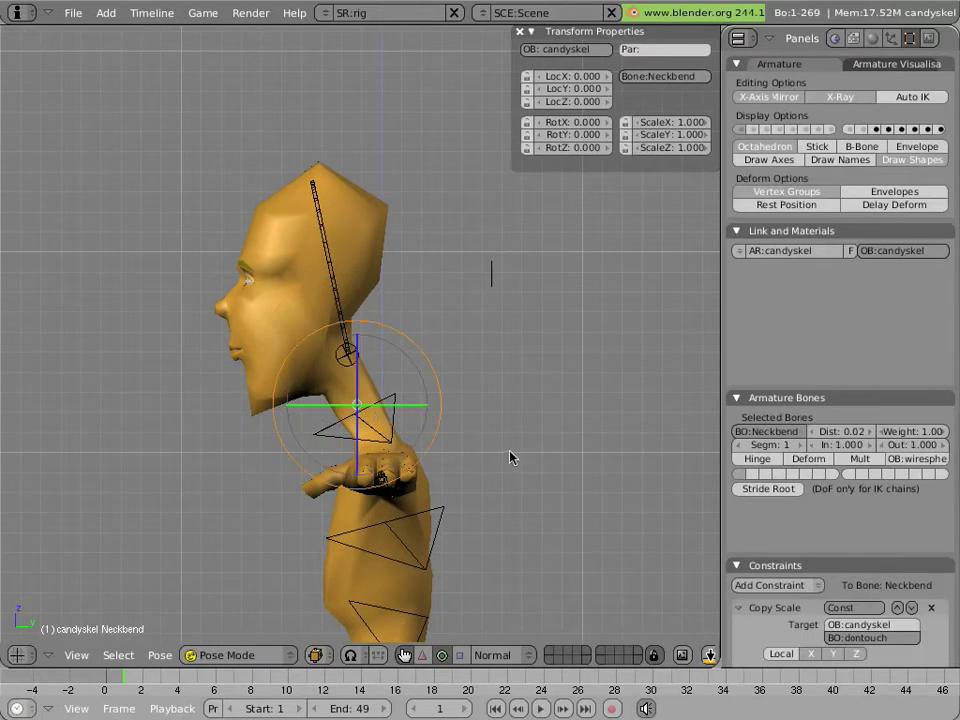
pyautogui.press('g')
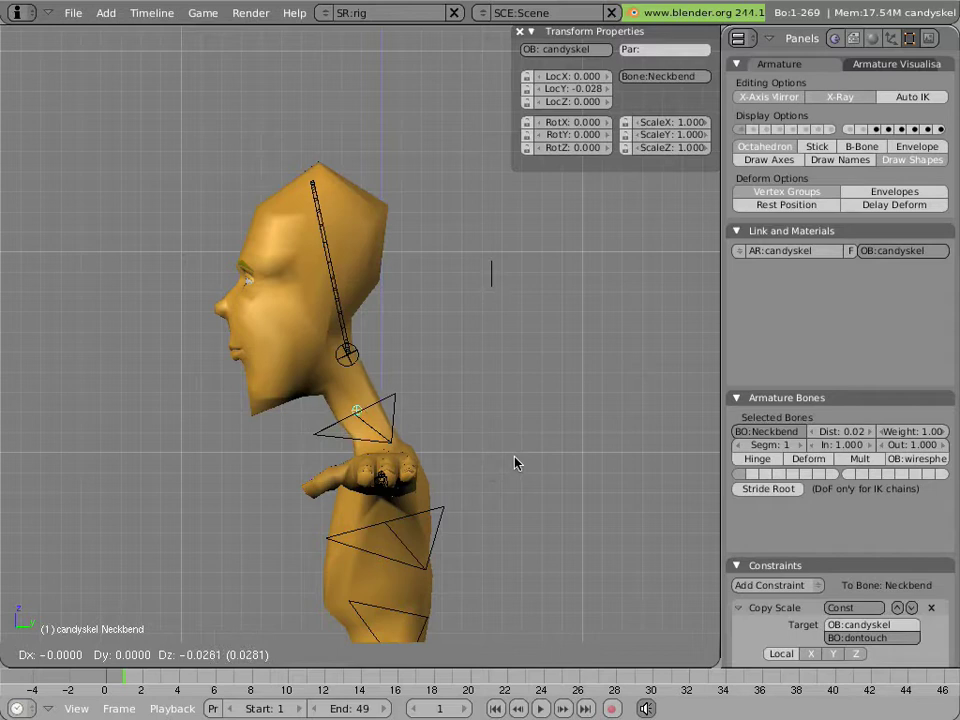
pyautogui.rightClick(518, 458)
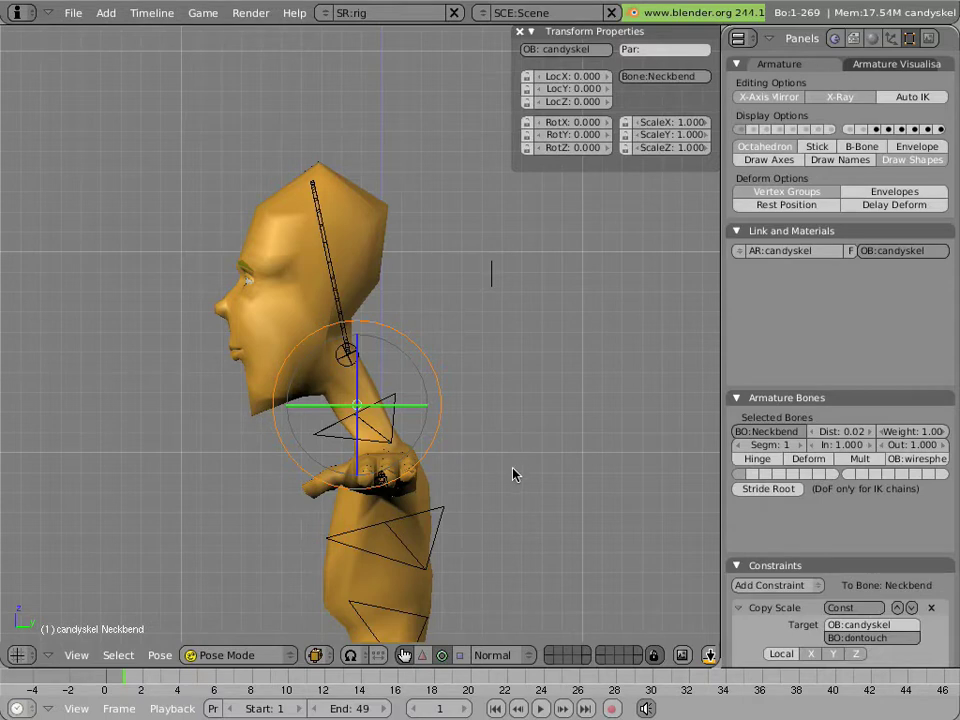
# Add armature layer 14 to the display, revealing the green deform bones beside the controls.
pyautogui.keyDown('shift'); pyautogui.moveTo(514, 474); pyautogui.dragTo(554, 252, button='middle'); pyautogui.keyUp('shift')
pyautogui.press('a')
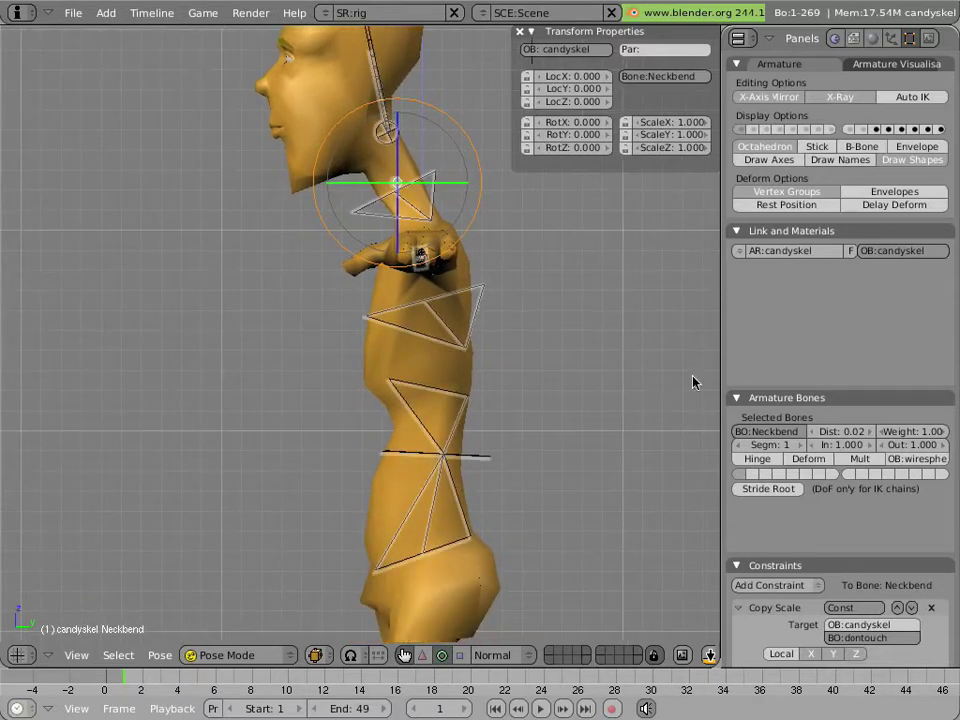
pyautogui.click(914, 166)
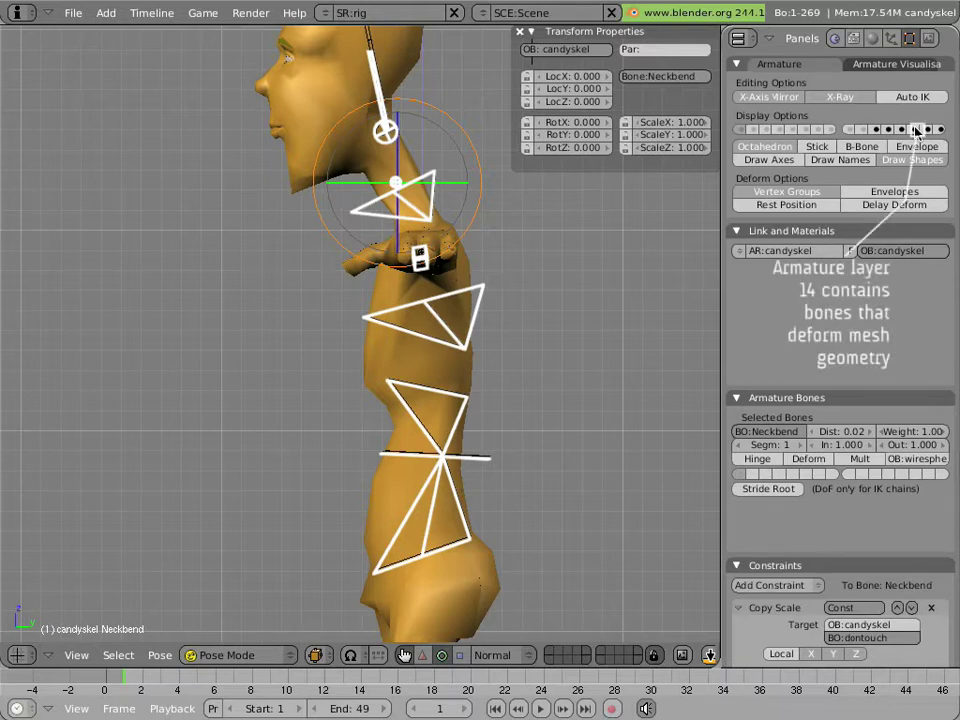
pyautogui.keyDown('shift'); pyautogui.click(916, 130); pyautogui.keyUp('shift')
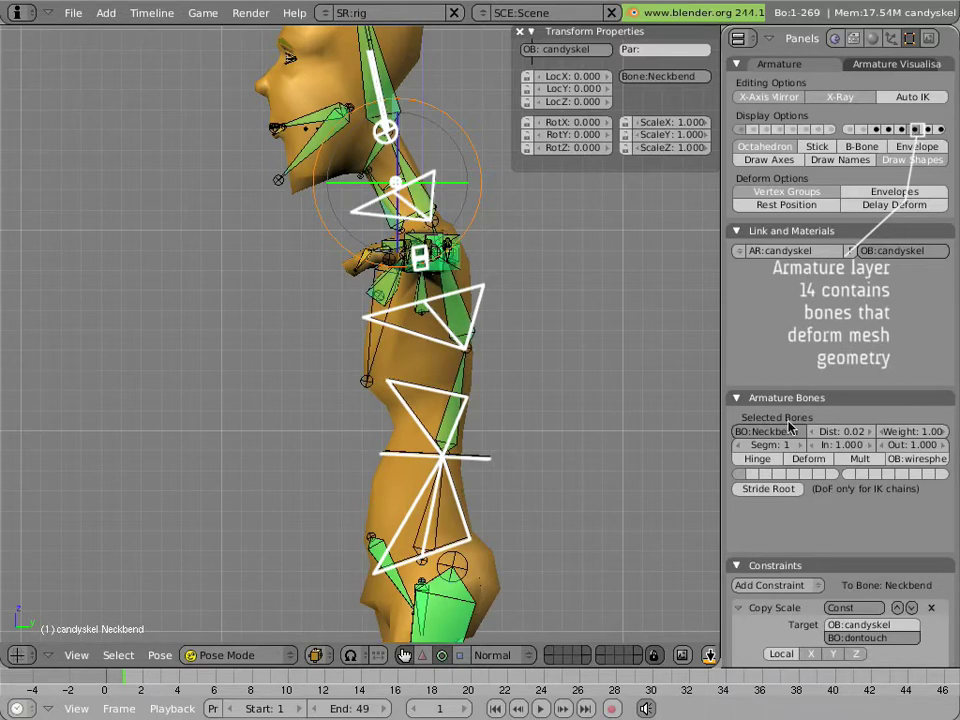
# Select lowbackGEO, midbackGEO, neckGEO and headGEO together, then grab and release them.
pyautogui.rightClick(438, 540)
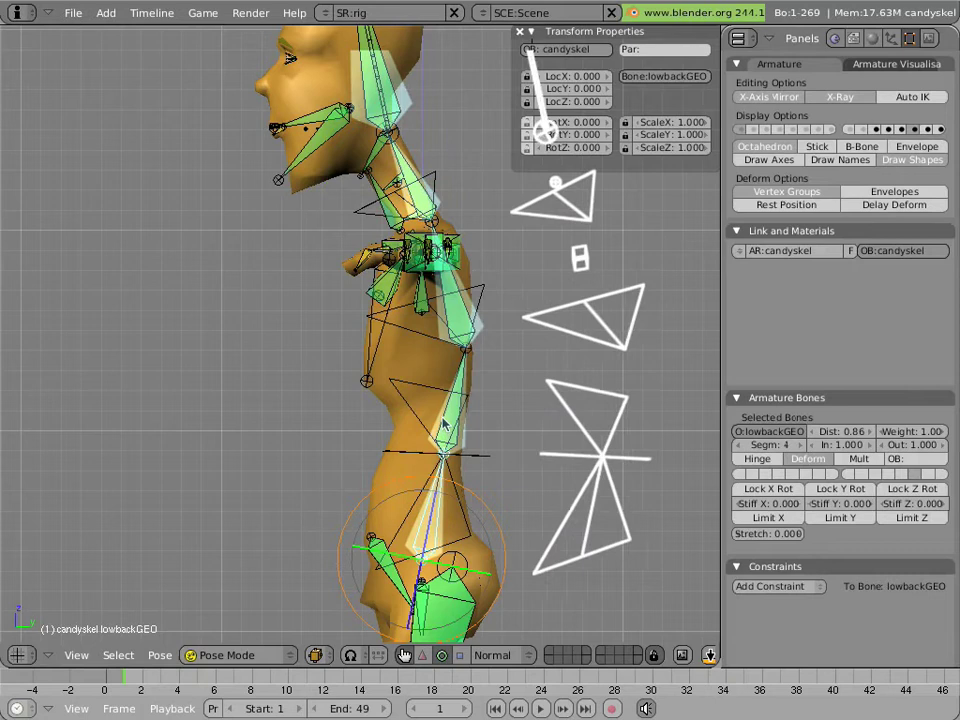
pyautogui.keyDown('shift'); pyautogui.rightClick(468, 360); pyautogui.keyUp('shift')
pyautogui.keyDown('shift'); pyautogui.rightClick(472, 325); pyautogui.keyUp('shift')
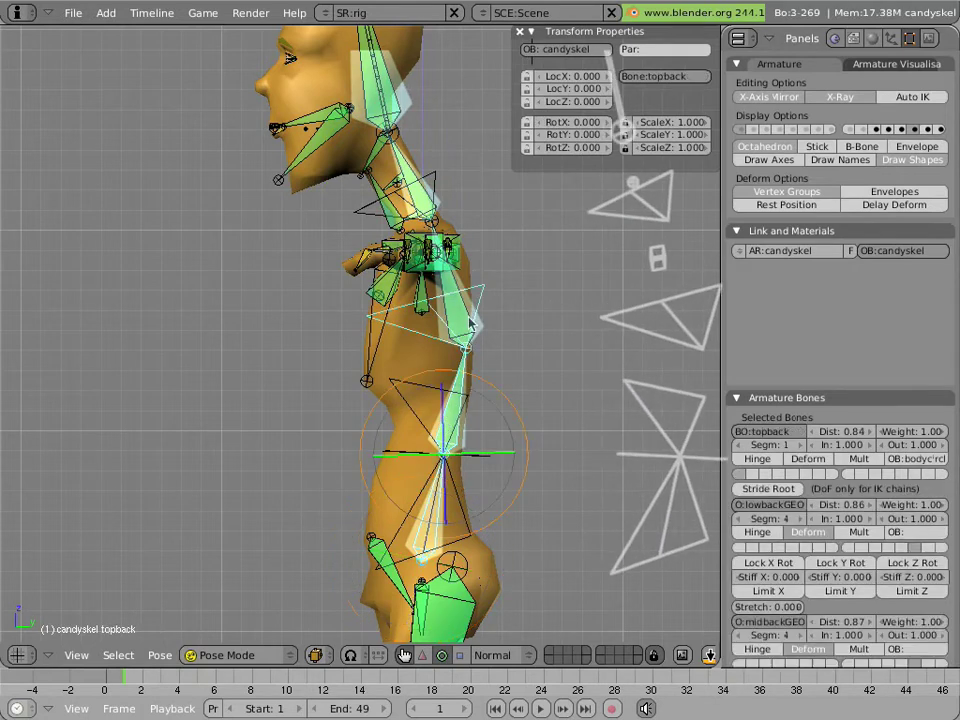
pyautogui.keyDown('shift'); pyautogui.rightClick(476, 320); pyautogui.keyUp('shift')
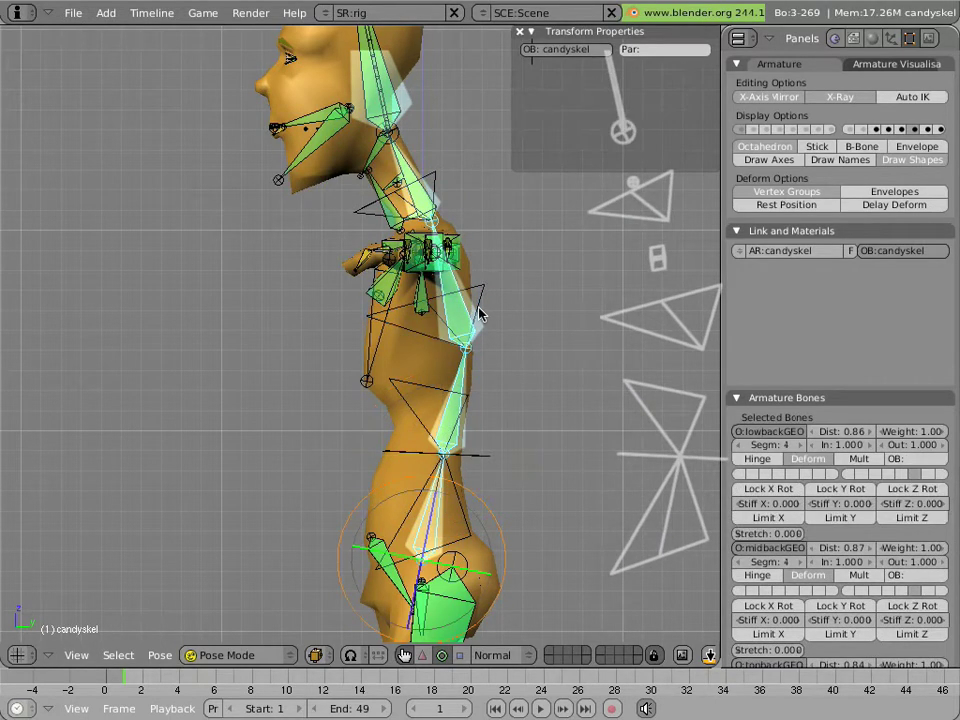
pyautogui.keyDown('shift'); pyautogui.moveTo(491, 273); pyautogui.dragTo(619, 386, button='middle'); pyautogui.keyUp('shift')
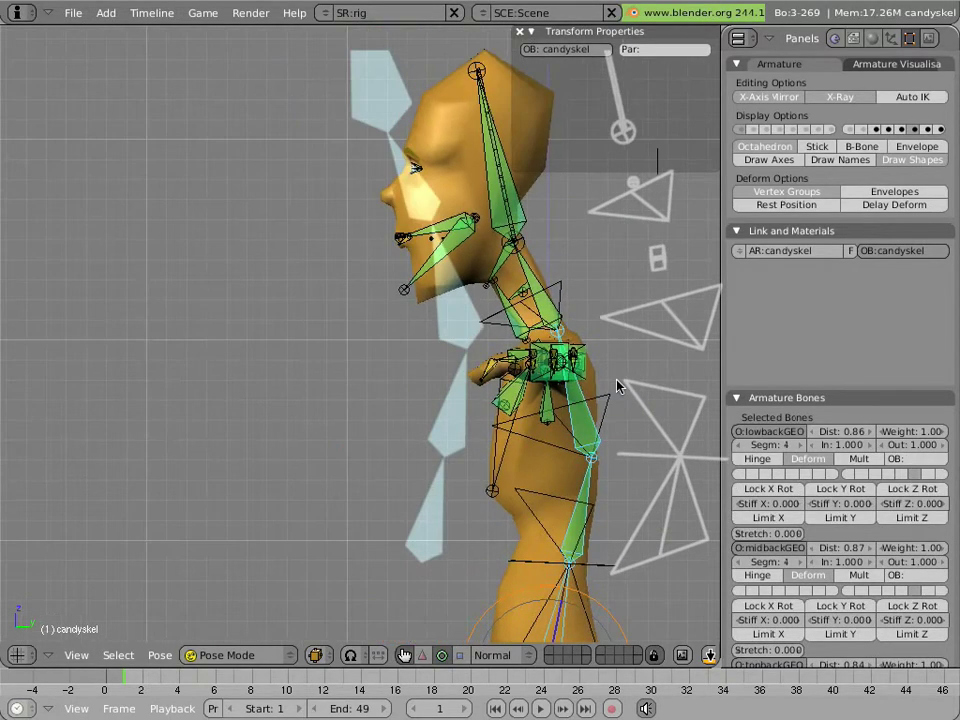
pyautogui.keyDown('shift'); pyautogui.rightClick(551, 310); pyautogui.keyUp('shift')
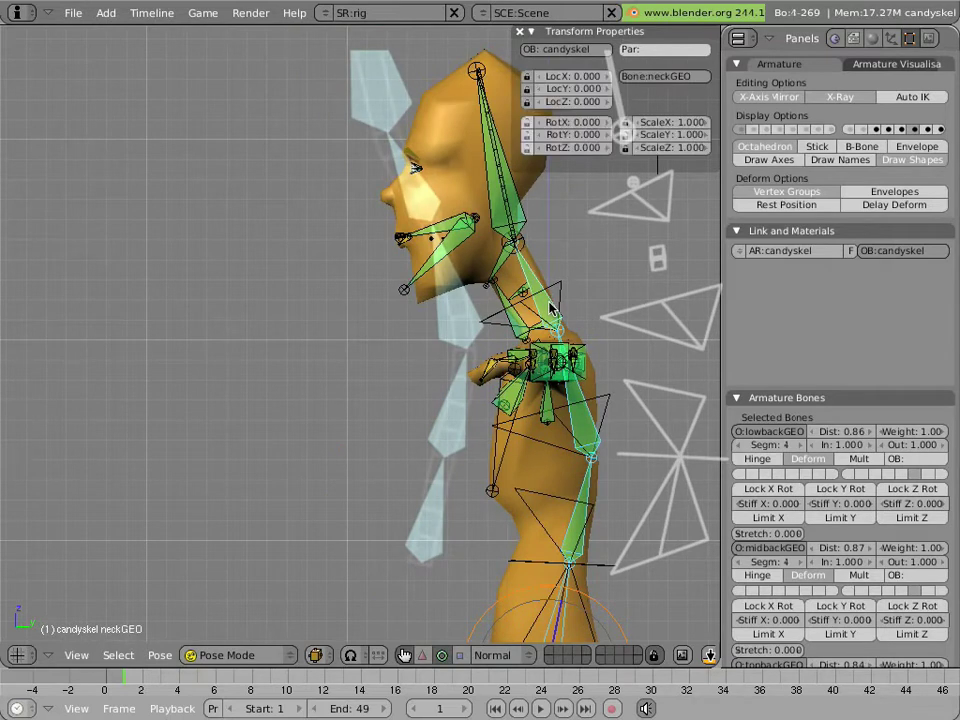
pyautogui.keyDown('shift'); pyautogui.rightClick(495, 212); pyautogui.keyUp('shift')
pyautogui.press('g')
pyautogui.click(546, 471)
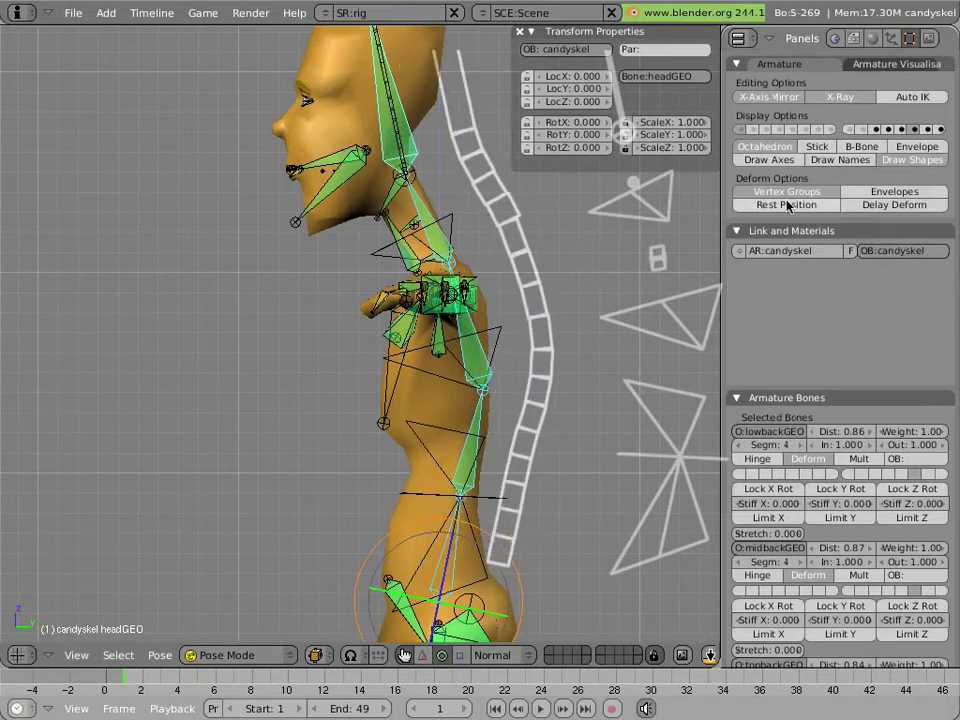
pyautogui.click(861, 146)
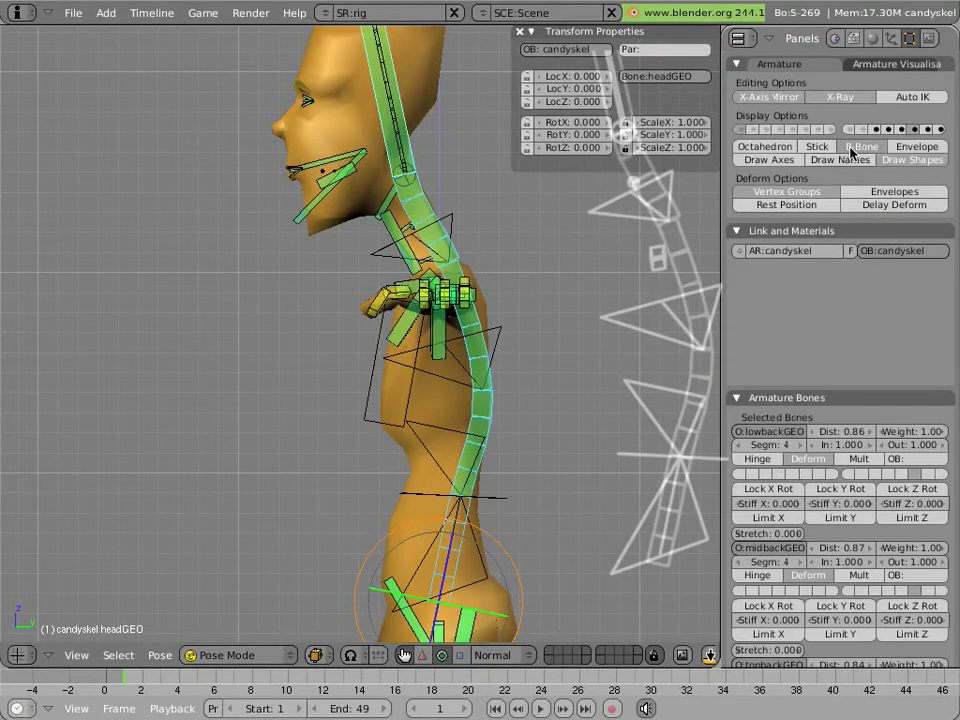
pyautogui.rightClick(470, 541)
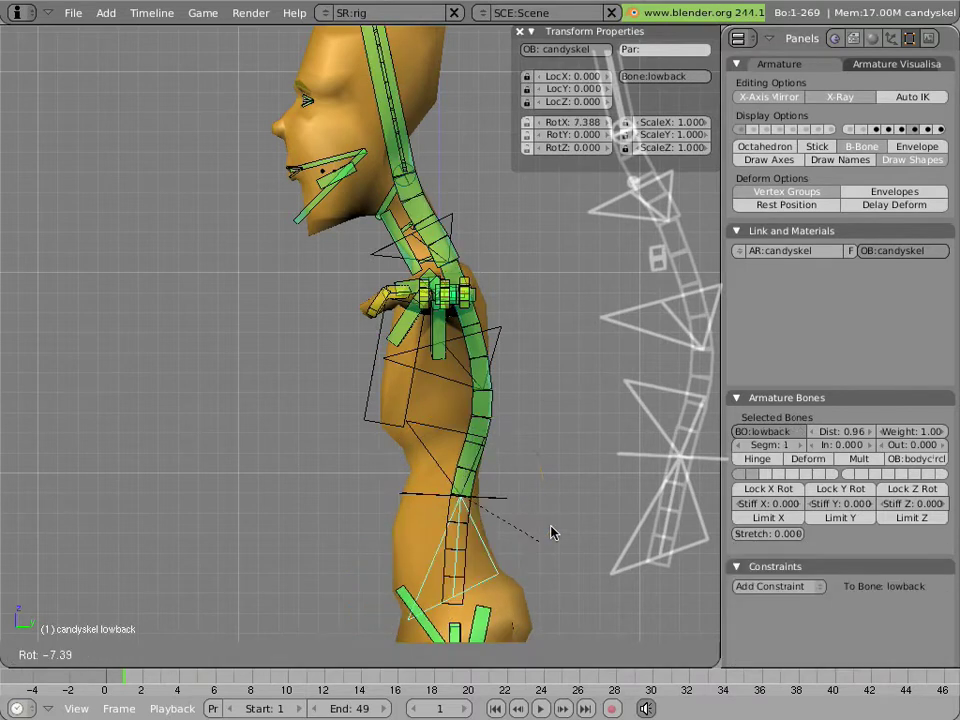
pyautogui.press('Escape')
pyautogui.rightClick(429, 439)
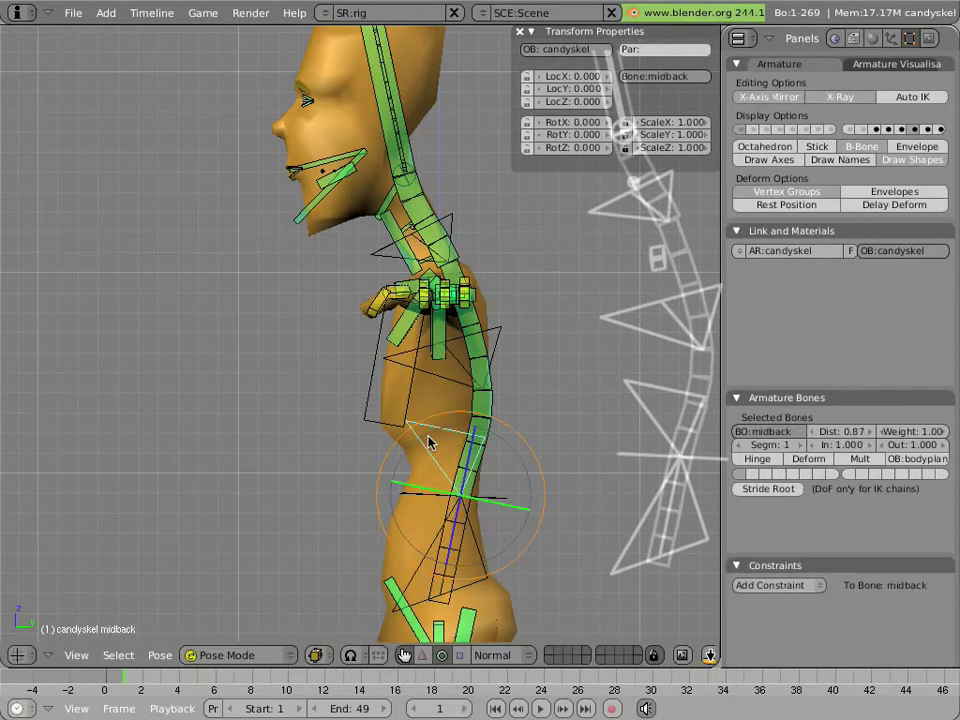
pyautogui.press('r')
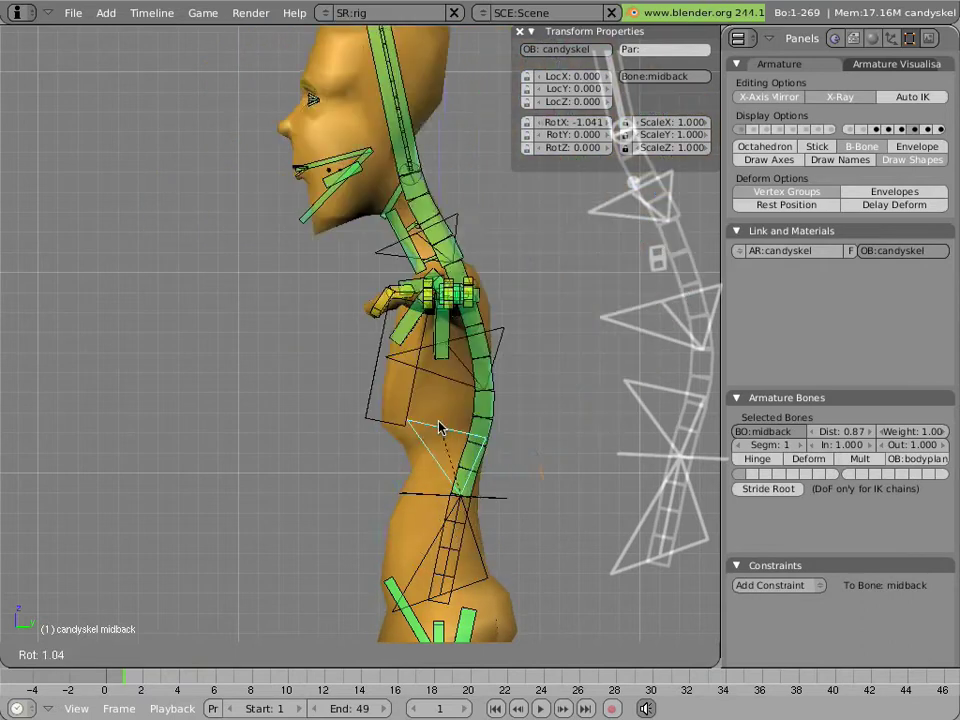
pyautogui.press('Escape')
pyautogui.rightClick(508, 333)
pyautogui.press('r')
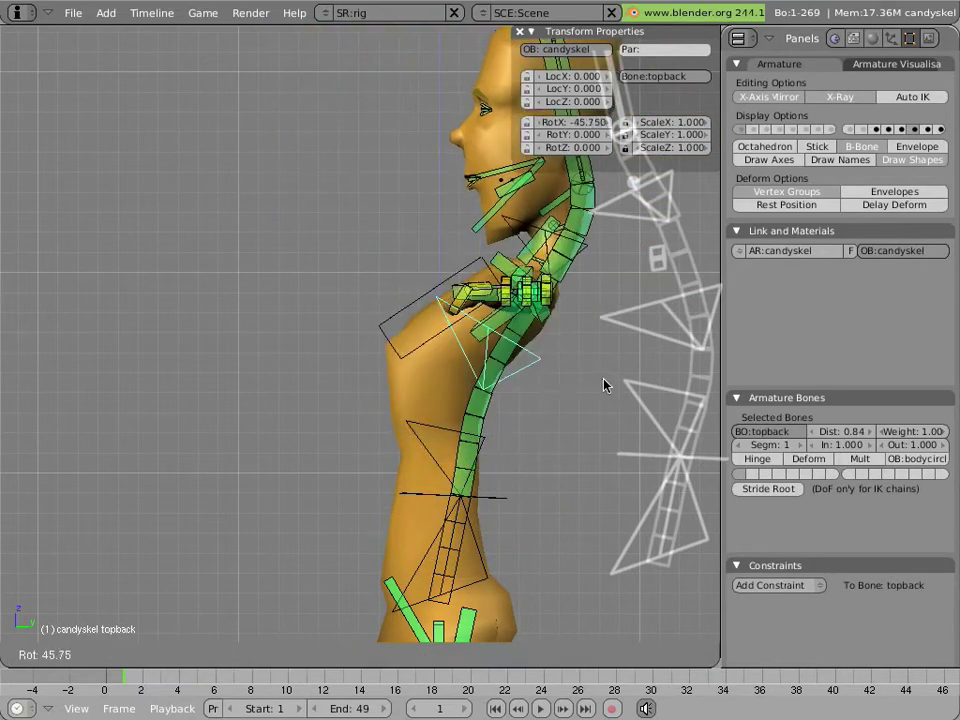
pyautogui.press('Escape')
pyautogui.rightClick(458, 556)
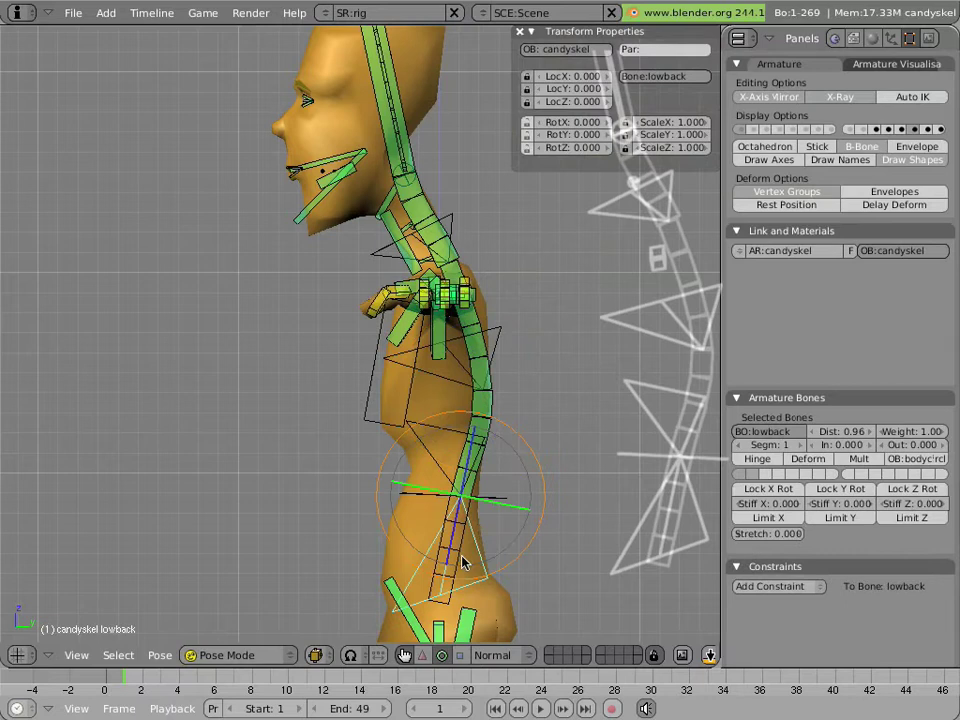
pyautogui.rightClick(457, 566)
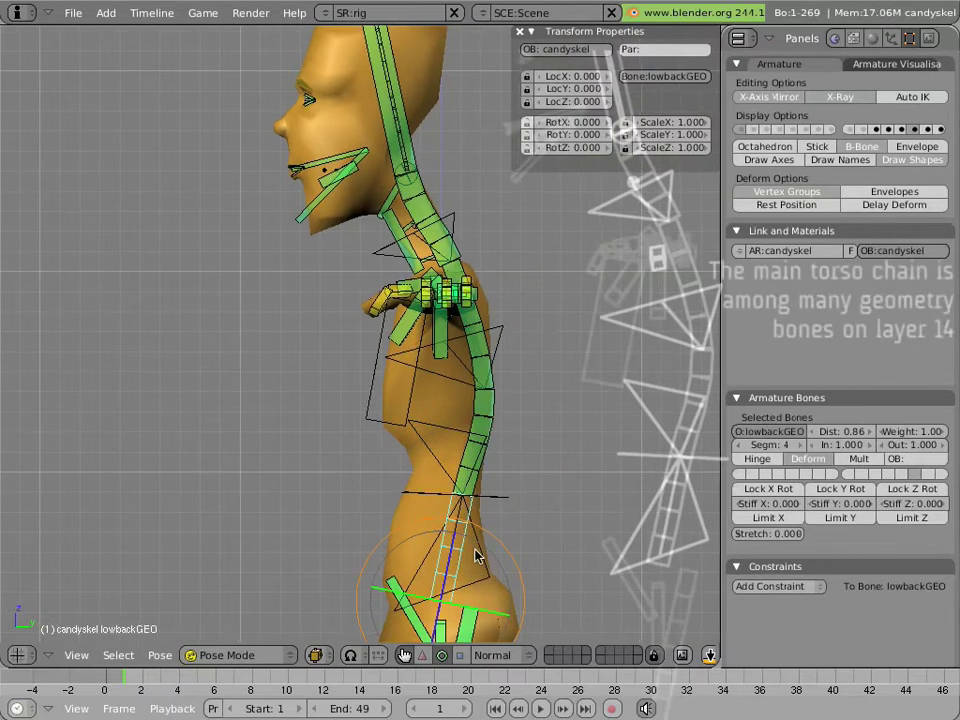
pyautogui.keyDown('shift'); pyautogui.moveTo(476, 559); pyautogui.dragTo(452, 475, button='middle'); pyautogui.keyUp('shift')
pyautogui.rightClick(458, 481)
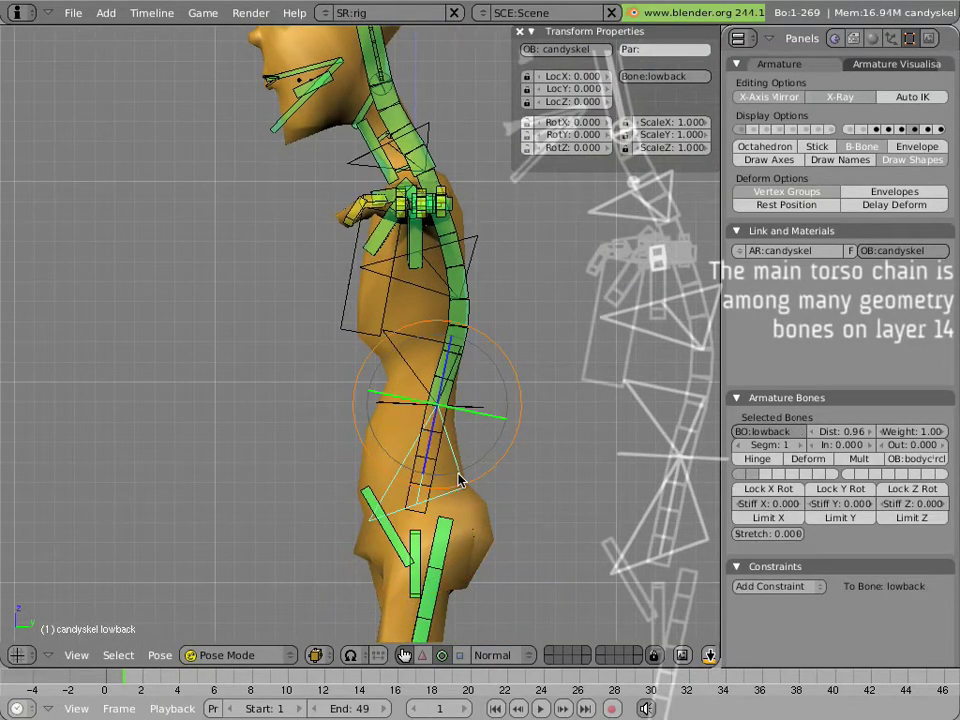
pyautogui.press('r')
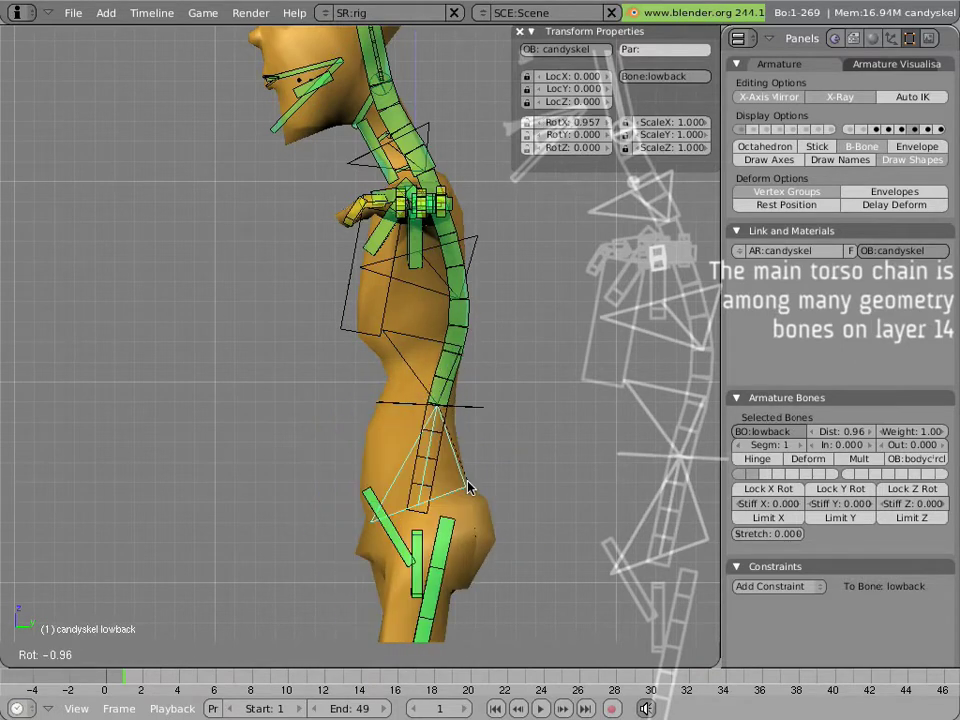
pyautogui.rightClick(468, 488)
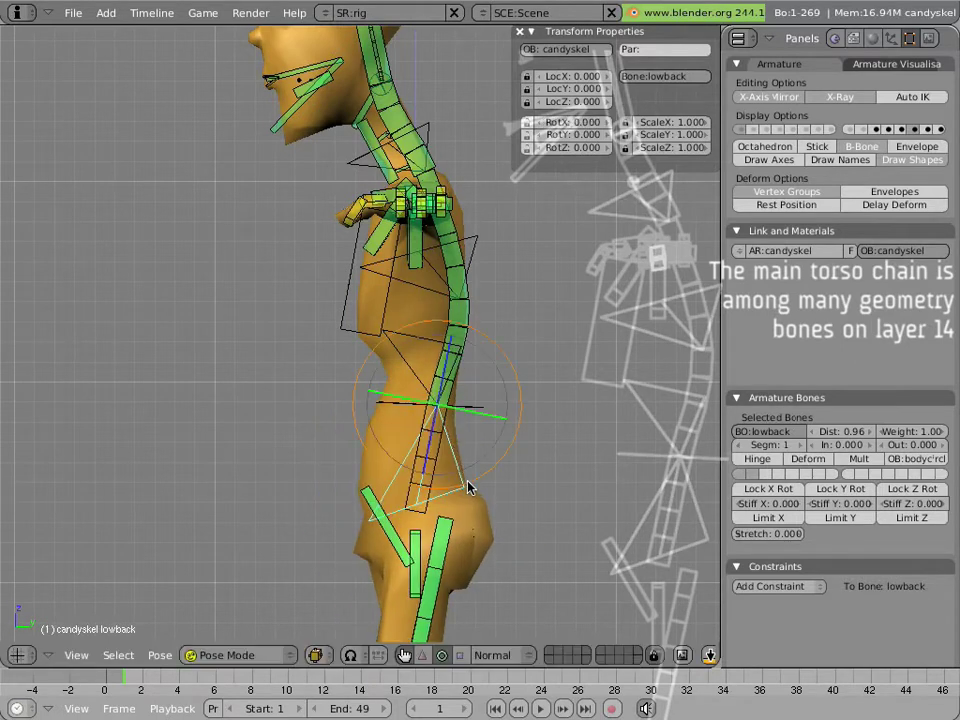
# Check midbackGEO, enable armature layer 16, and select the midback.stretch helper bone.
pyautogui.rightClick(440, 376)
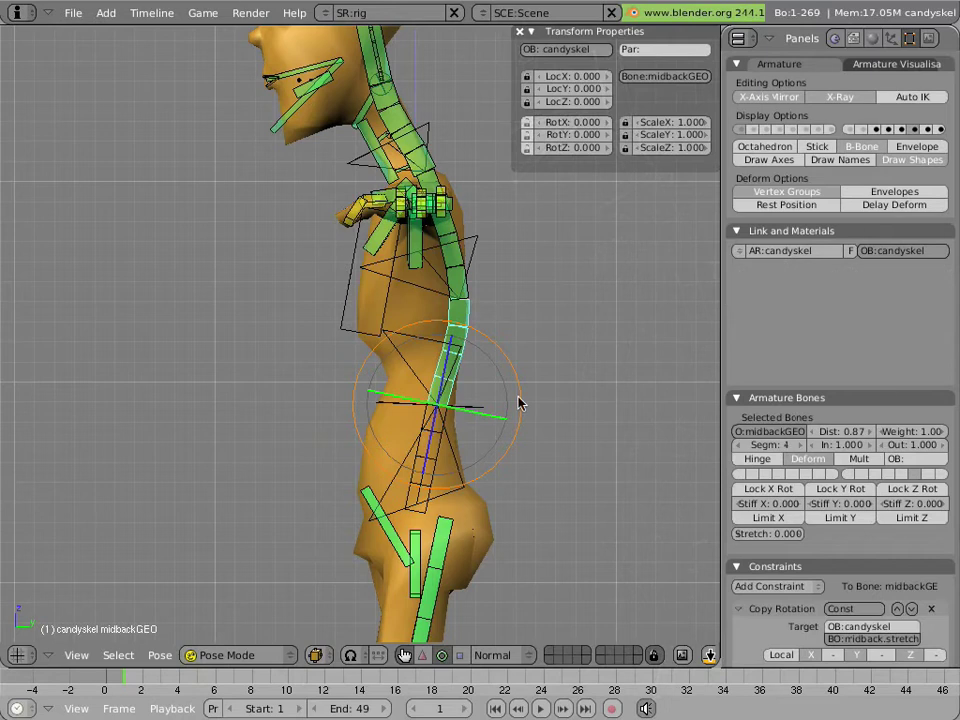
pyautogui.scroll(-5, 820, 503)
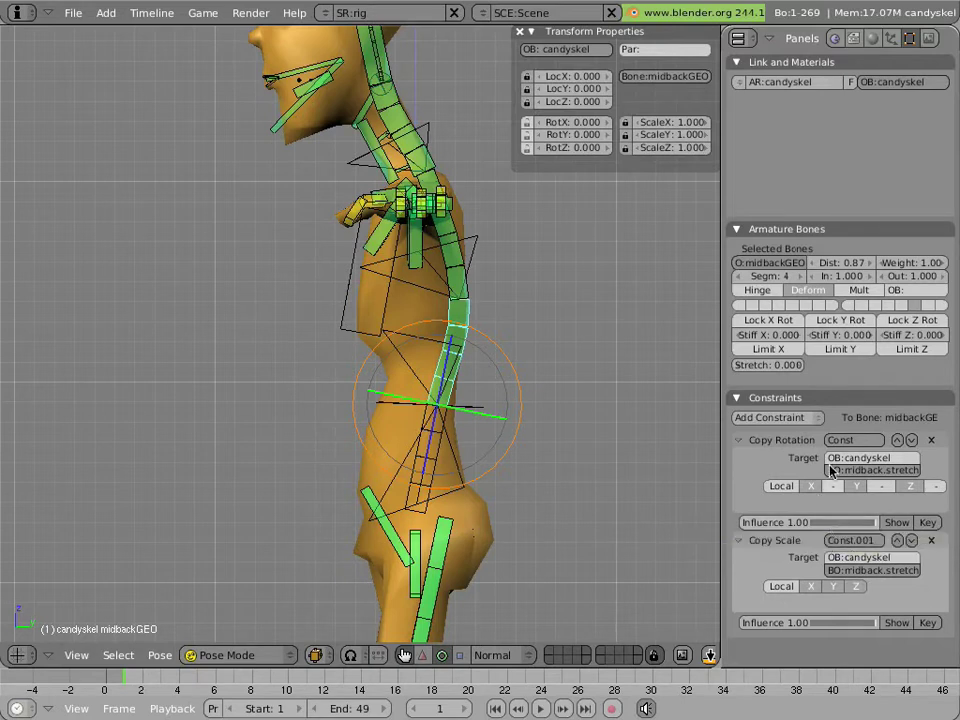
pyautogui.scroll(4, 884, 421)
pyautogui.scroll(1, 884, 421)
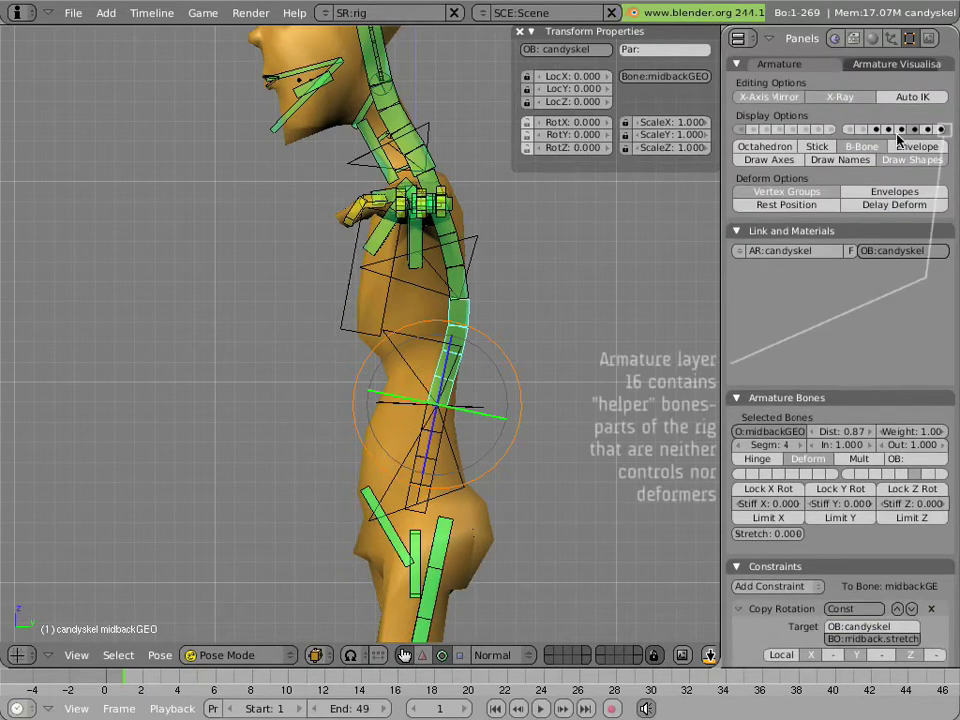
pyautogui.click(942, 129)
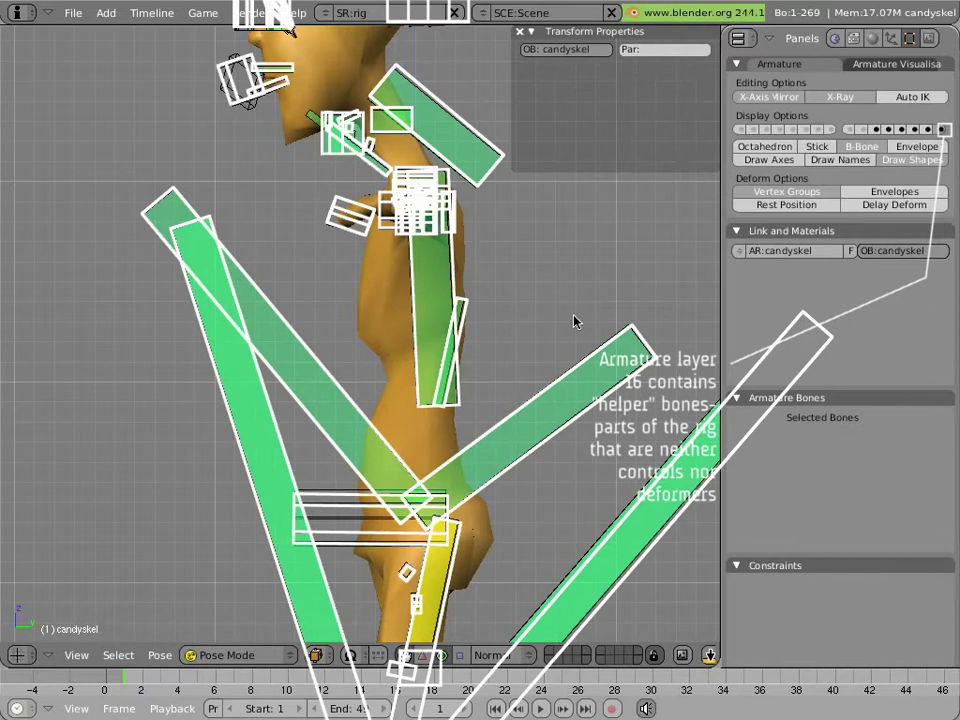
pyautogui.rightClick(468, 306)
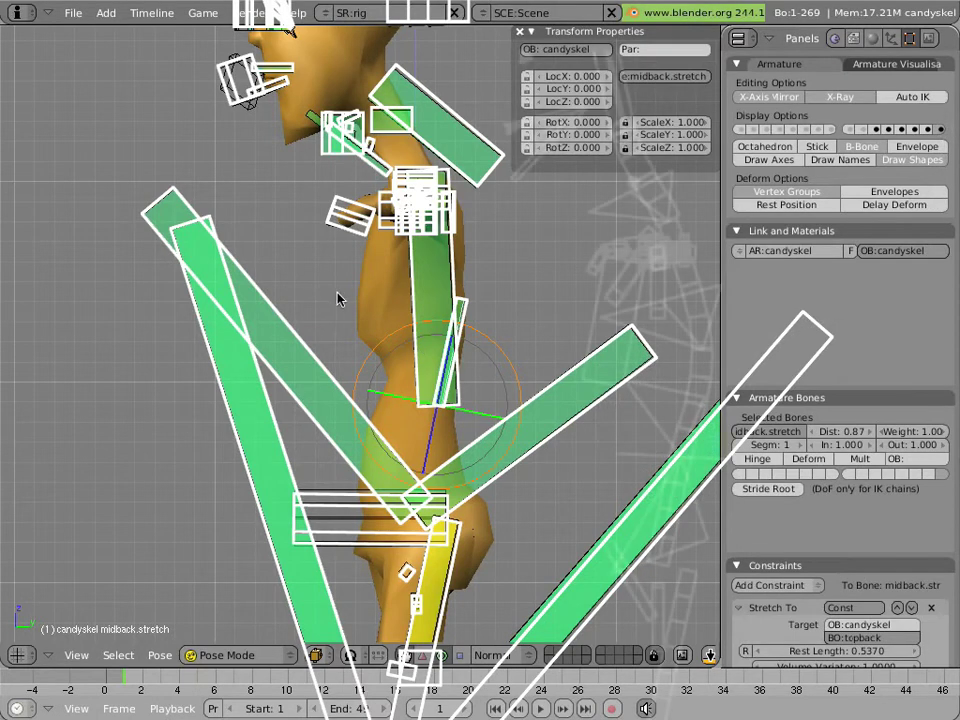
pyautogui.scroll(-6, 337, 298)
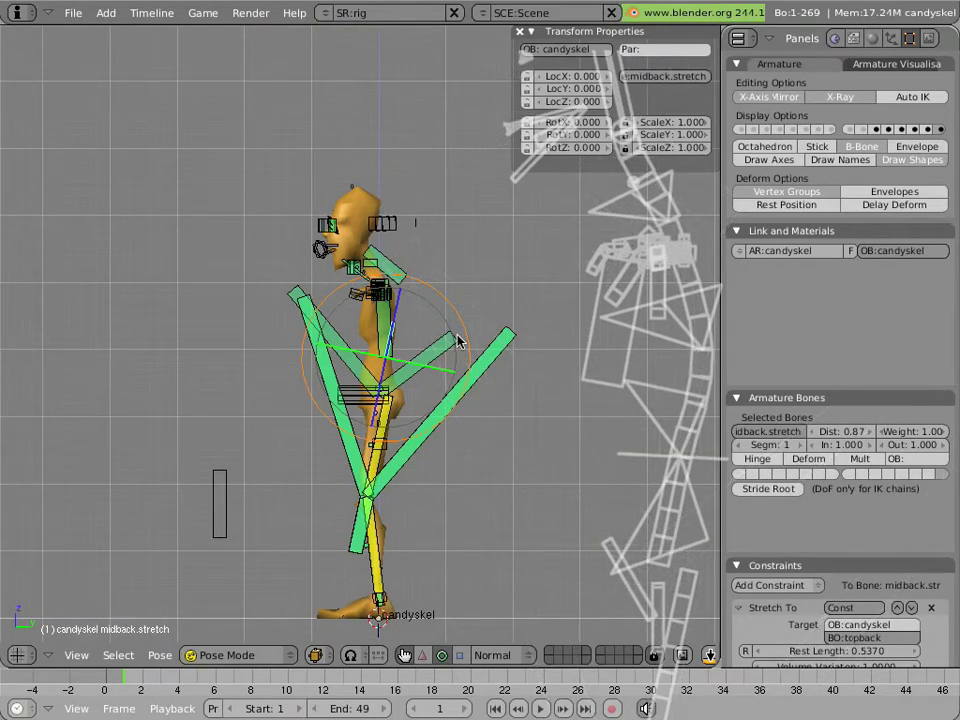
# Switch the armature display to Octahedron, toggling Edit Mode and back to Pose Mode.
pyautogui.click(766, 147)
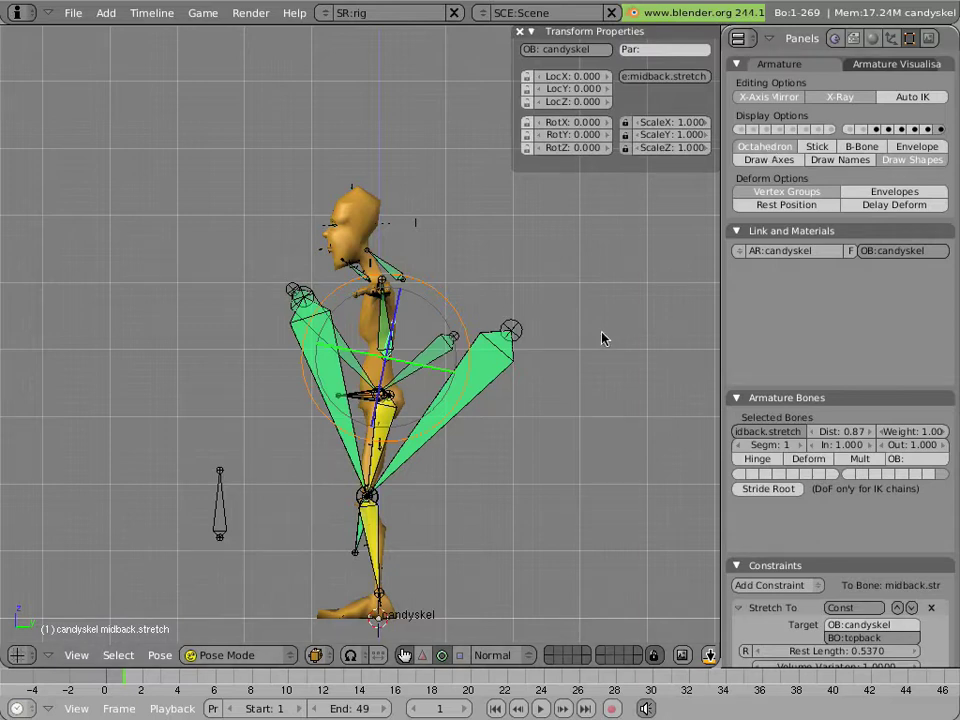
pyautogui.press('Tab')
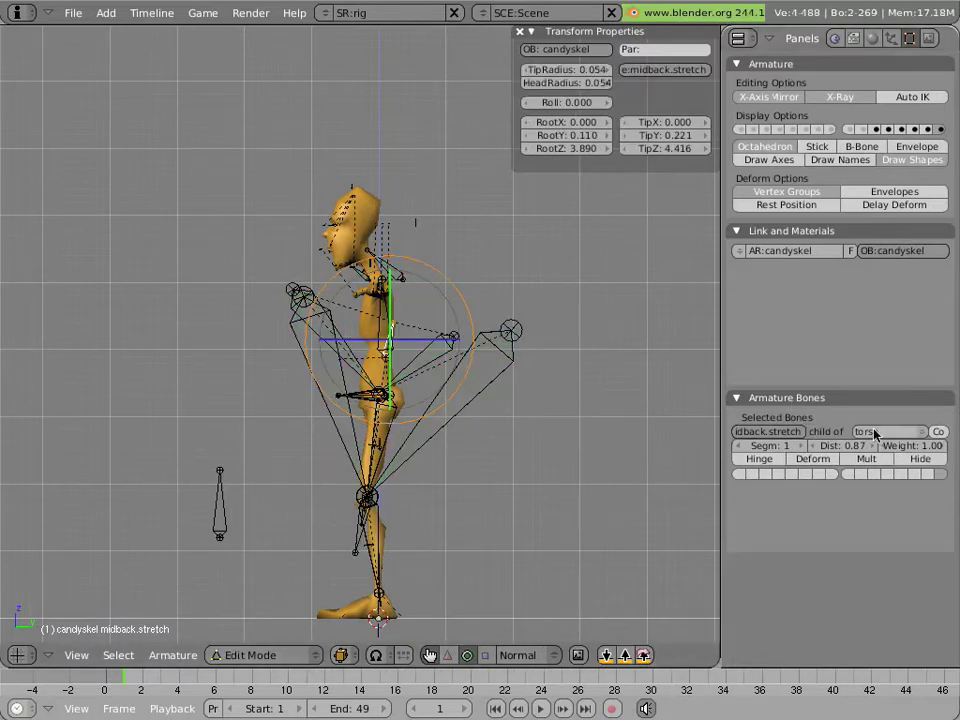
pyautogui.press('Tab')
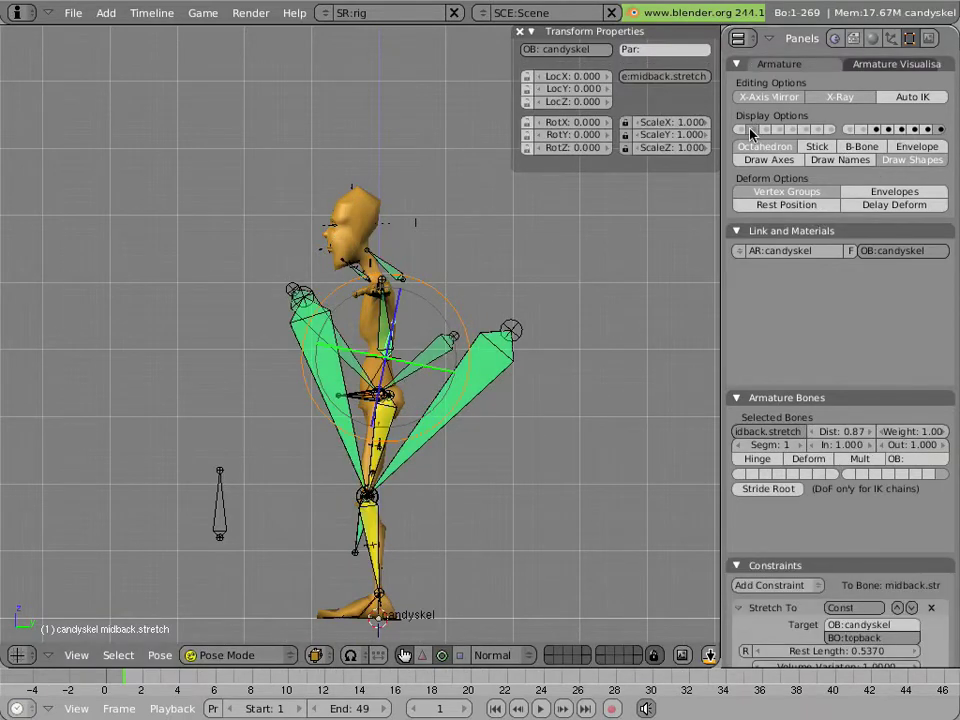
pyautogui.scroll(5, 503, 322)
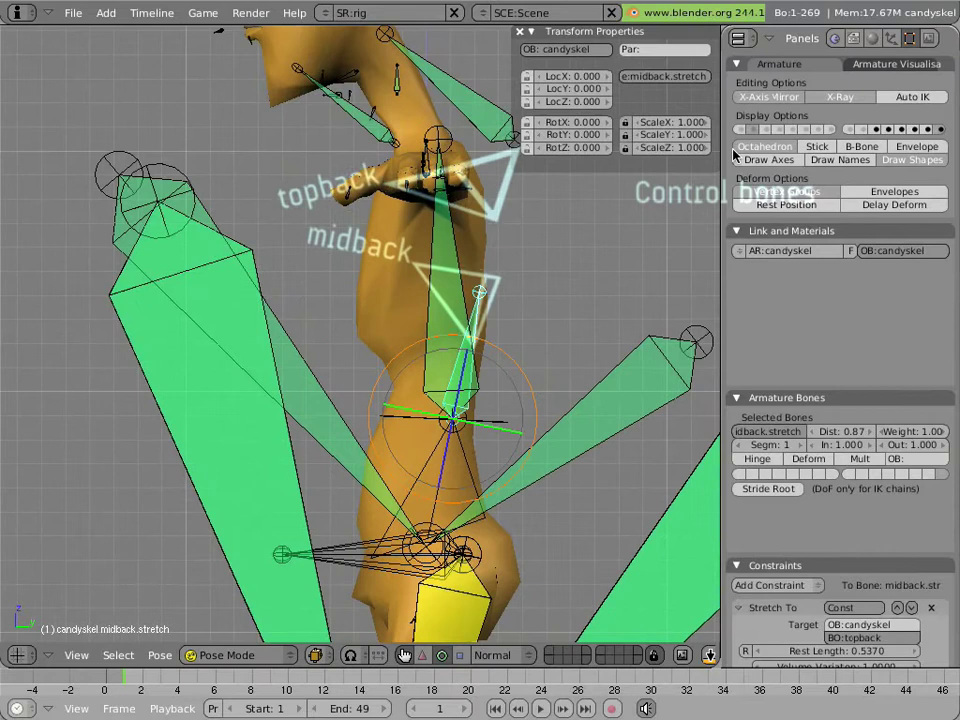
# Show the control bones layer and test-rotate the topback bone twice, cancelling each time.
pyautogui.keyDown('shift'); pyautogui.click(748, 130); pyautogui.keyUp('shift')
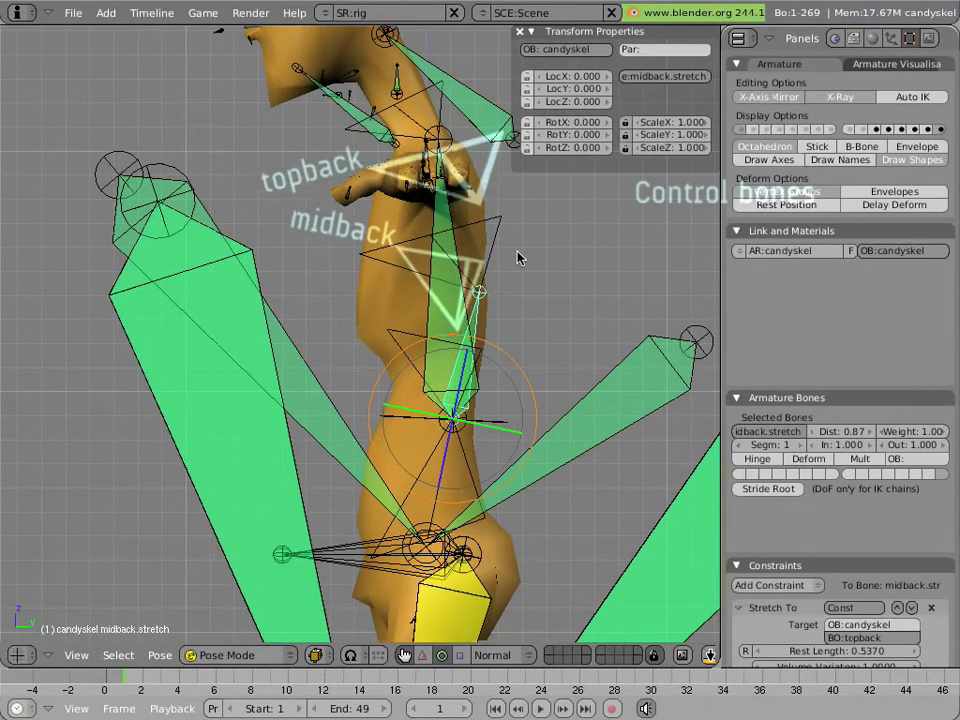
pyautogui.scroll(-3, 834, 458)
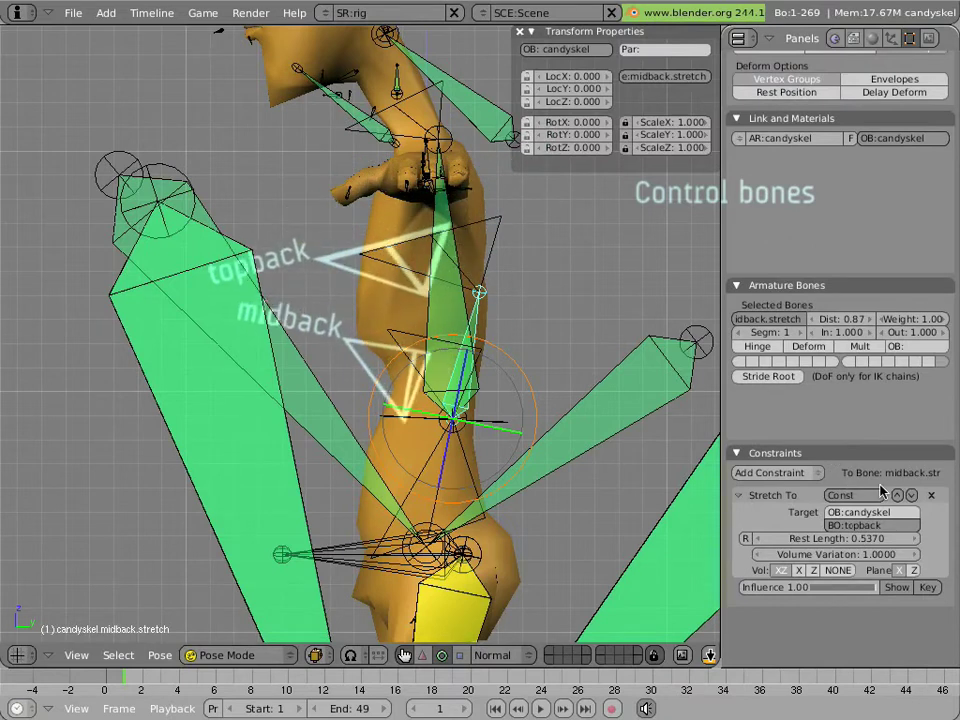
pyautogui.rightClick(492, 240)
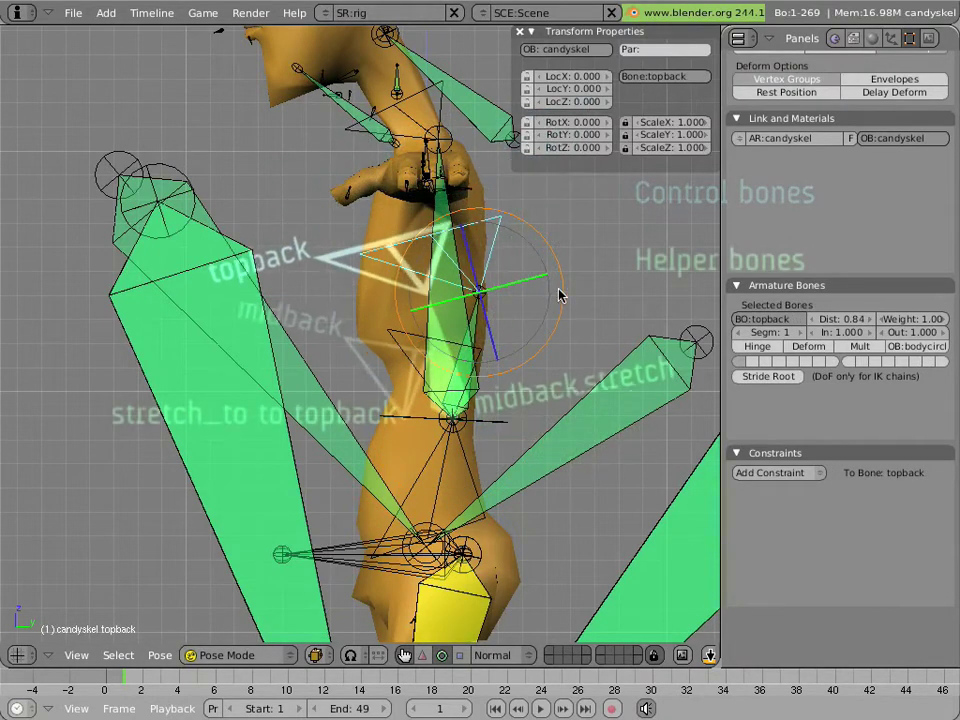
pyautogui.press('r')
pyautogui.press('Escape')
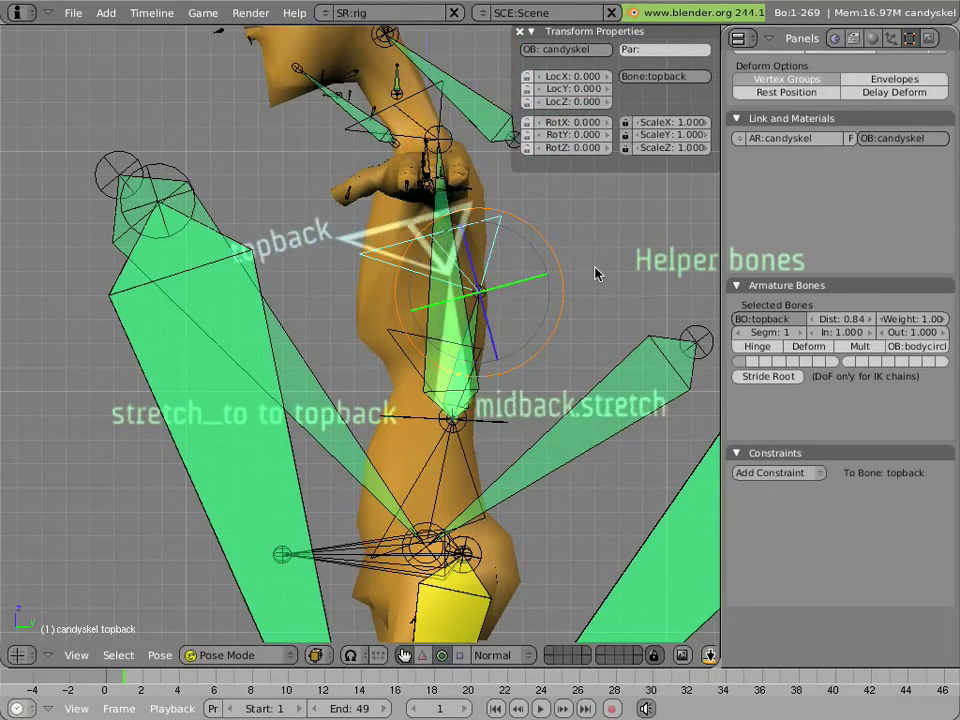
pyautogui.press('r')
pyautogui.press('Escape')
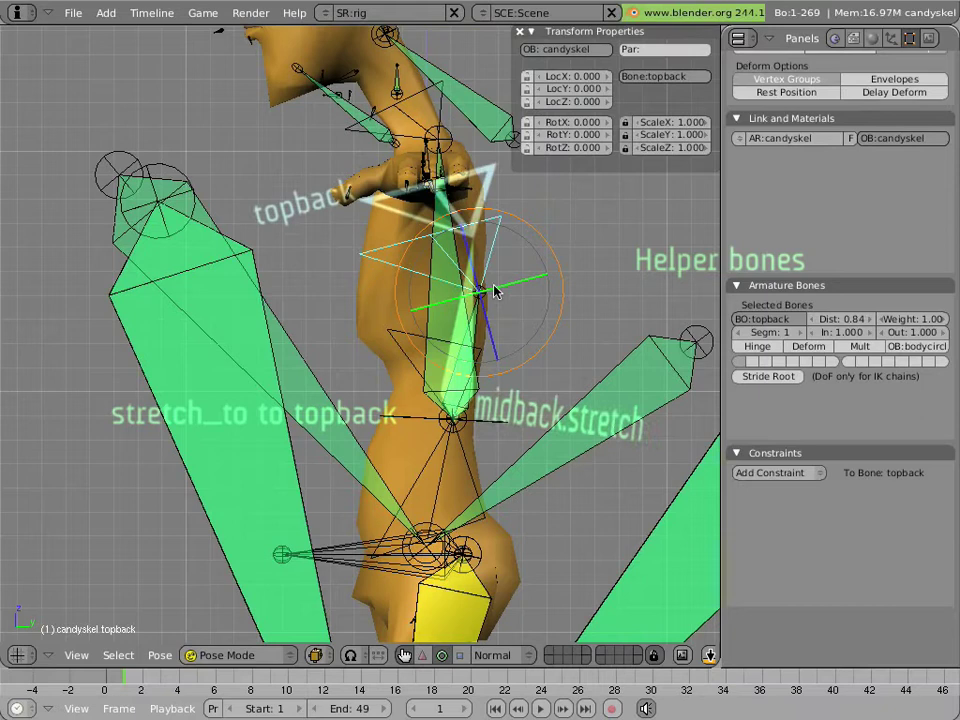
# Select tobbackrot and midback, then test-move midback to stretch midback.stretch and cancel.
pyautogui.rightClick(547, 338)
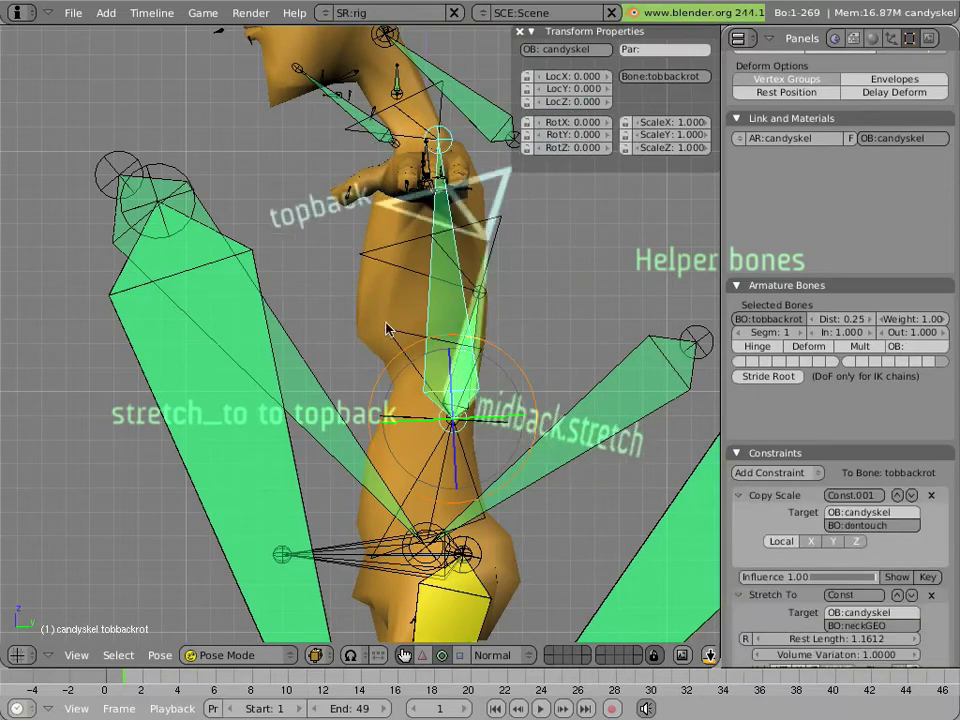
pyautogui.rightClick(553, 330)
pyautogui.press('g')
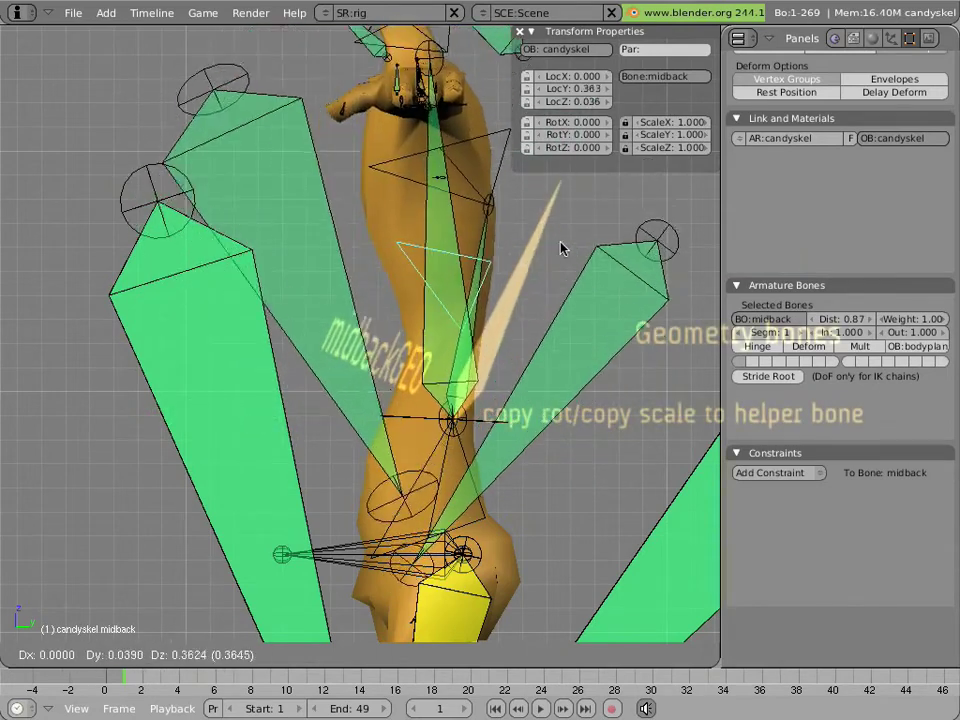
pyautogui.press('Escape')
# Select midback.stretch, then topbackGEO, midbackGEO and neckGEO to inspect their constraints.
pyautogui.rightClick(476, 314)
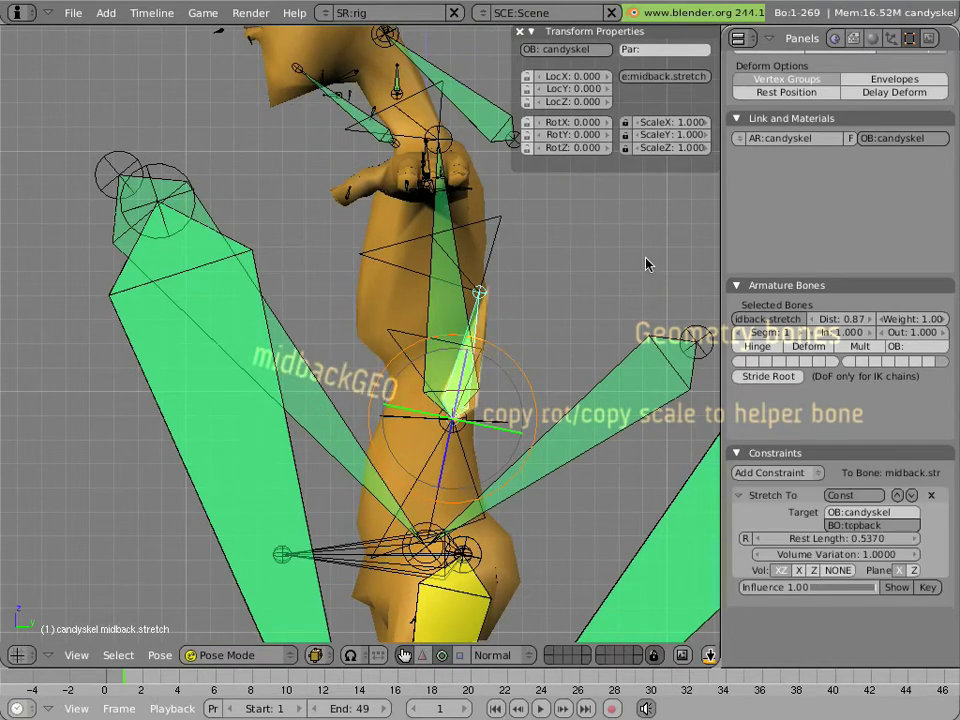
pyautogui.scroll(3, 922, 140)
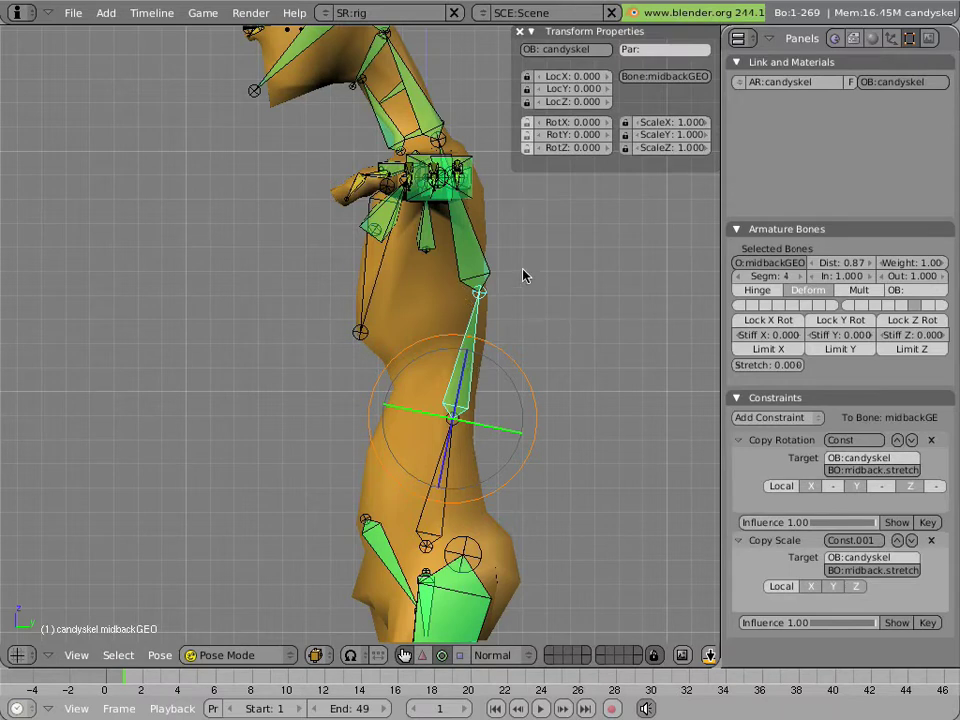
pyautogui.keyDown('shift'); pyautogui.moveTo(523, 275); pyautogui.dragTo(544, 366, button='middle'); pyautogui.keyUp('shift')
pyautogui.rightClick(498, 362)
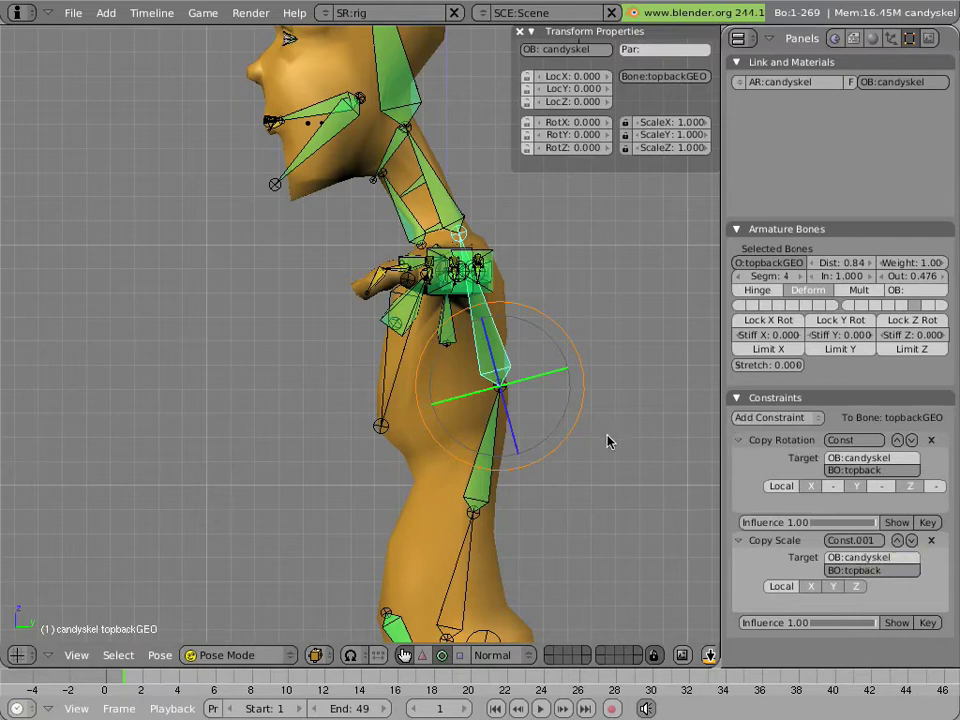
pyautogui.rightClick(497, 458)
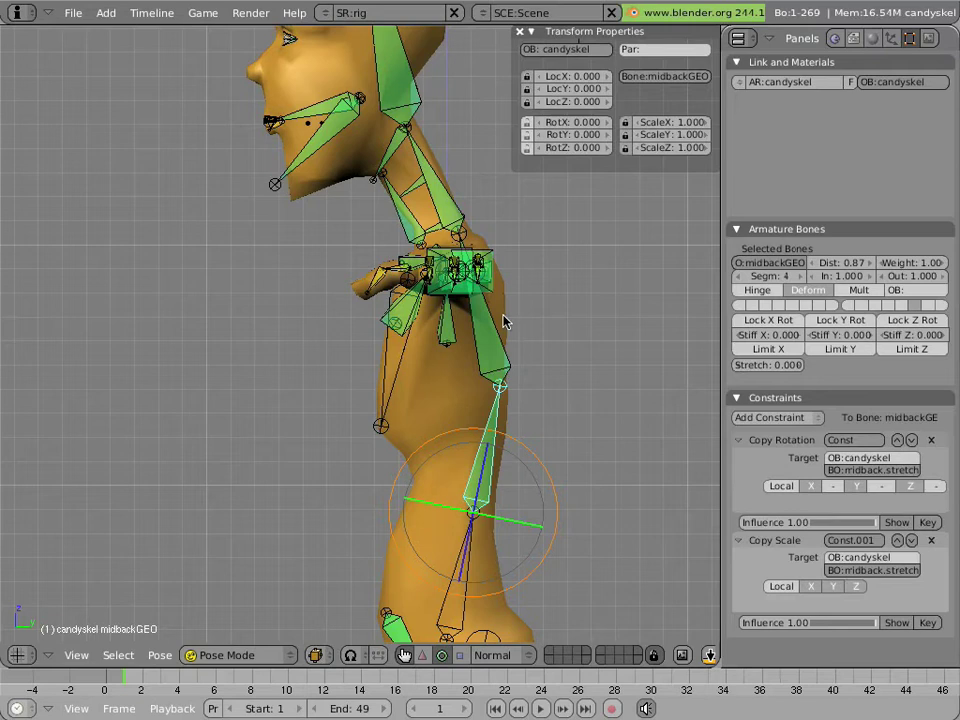
pyautogui.rightClick(379, 243)
pyautogui.rightClick(466, 218)
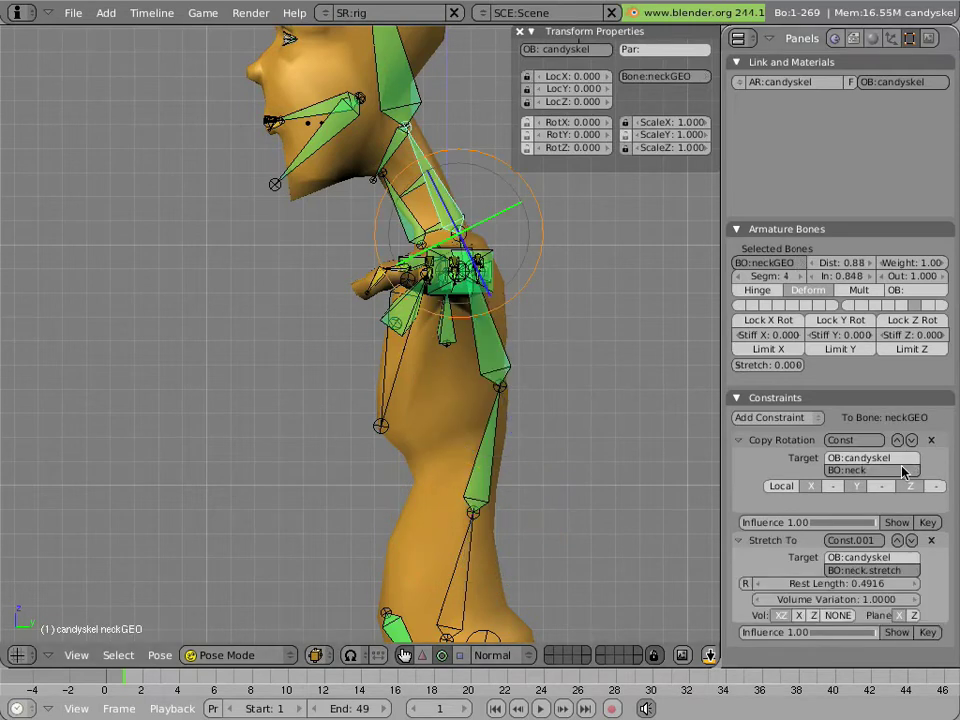
# Show the extra helper bone layer, then test-rotate neck and test-move neck.stretch, cancelling both.
pyautogui.scroll(-1, 903, 470)
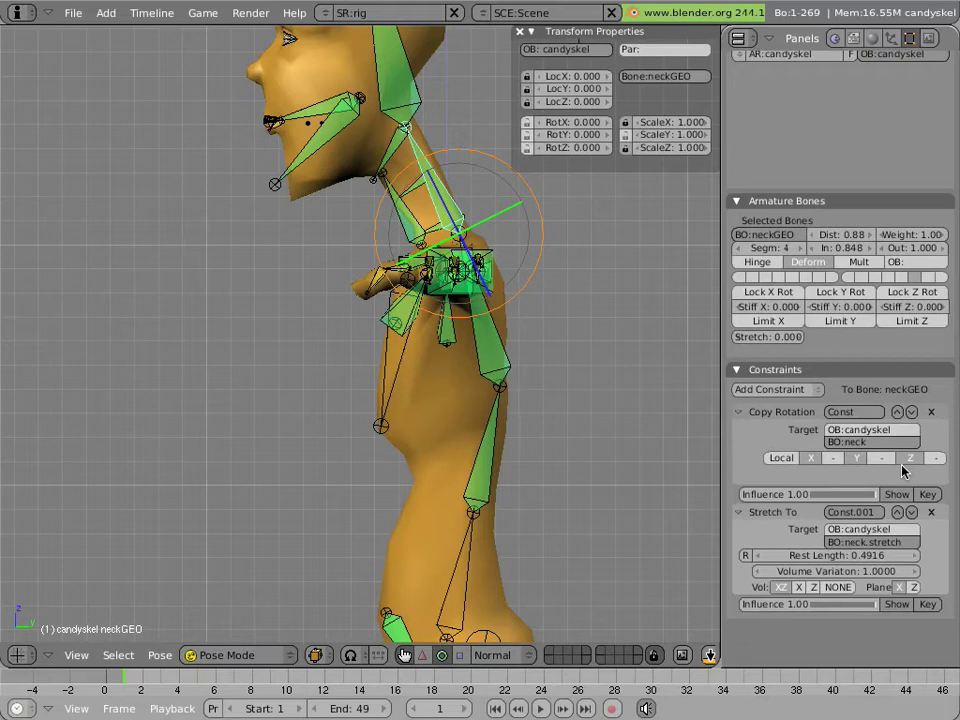
pyautogui.scroll(6, 826, 147)
pyautogui.scroll(1, 826, 147)
pyautogui.keyDown('shift'); pyautogui.click(746, 130); pyautogui.keyUp('shift')
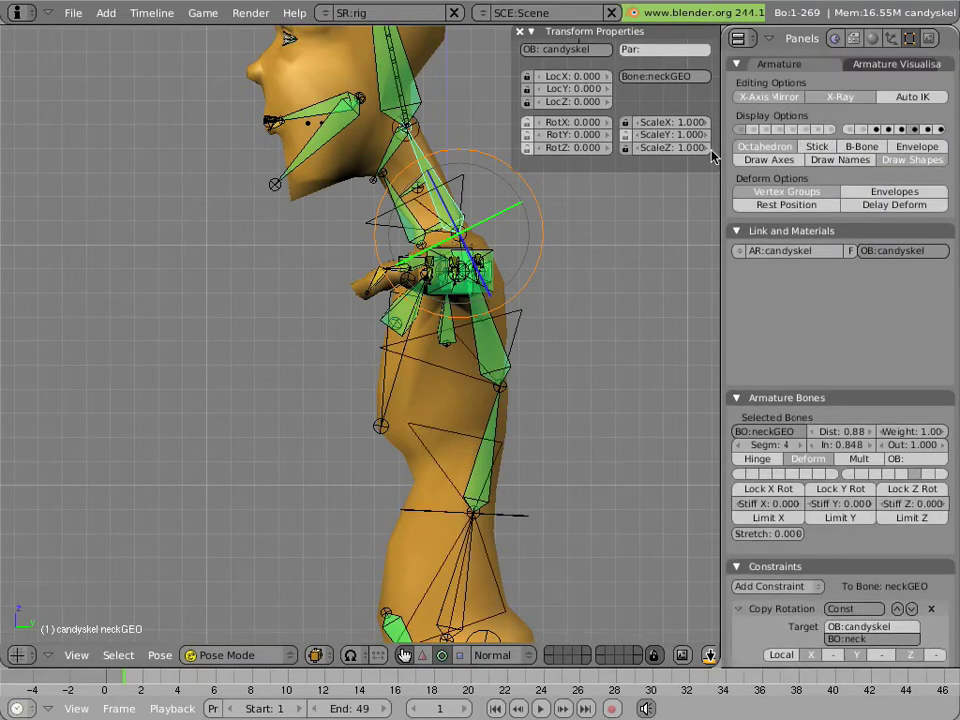
pyautogui.rightClick(489, 171)
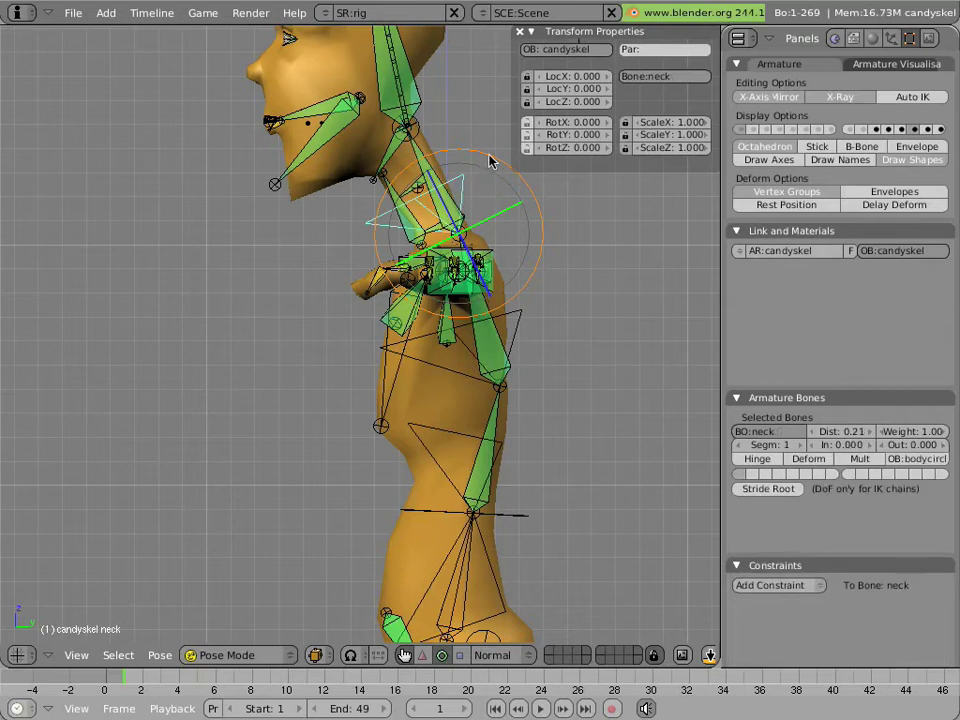
pyautogui.moveTo(489, 161)
pyautogui.mouseDown()
pyautogui.moveTo(553, 204)
pyautogui.moveTo(497, 171)
pyautogui.moveTo(514, 178)
pyautogui.moveTo(491, 178)
pyautogui.mouseUp()
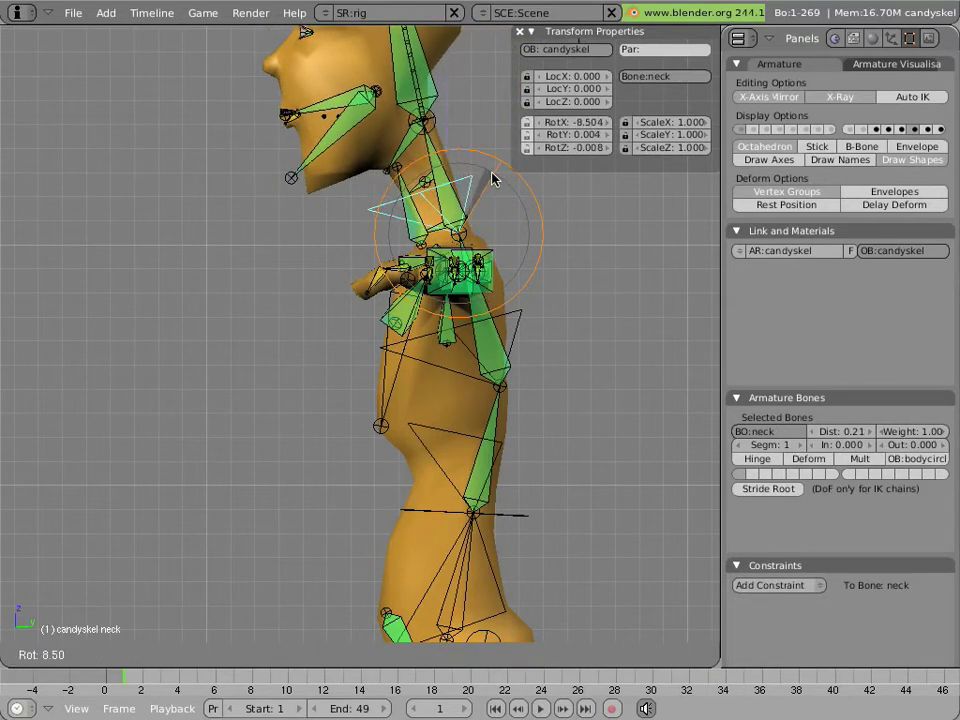
pyautogui.press('Escape')
pyautogui.rightClick(428, 135)
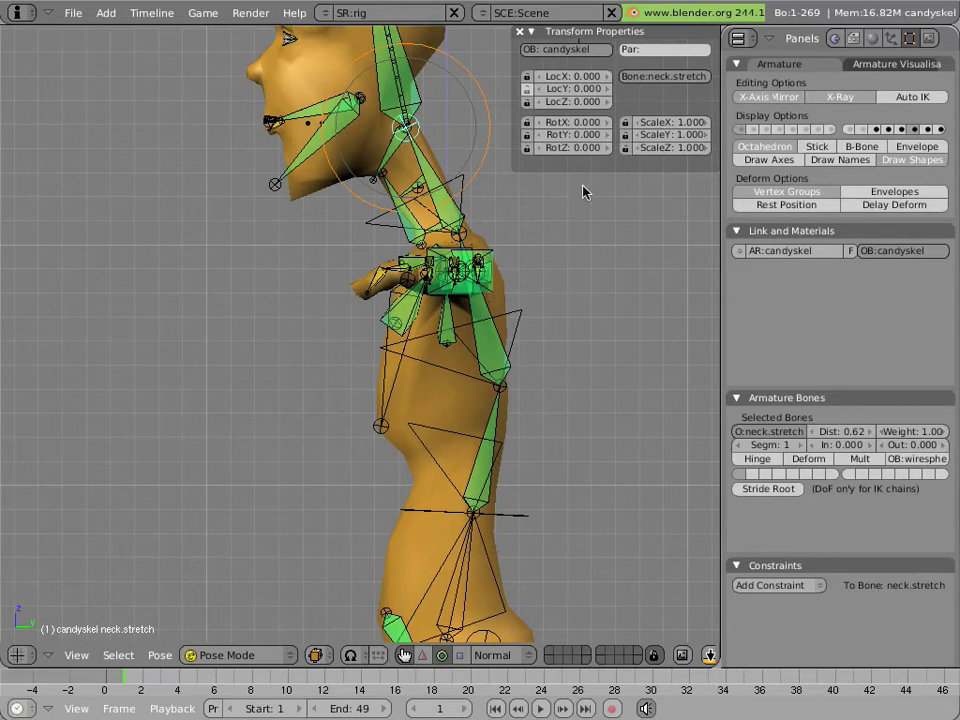
pyautogui.press('g')
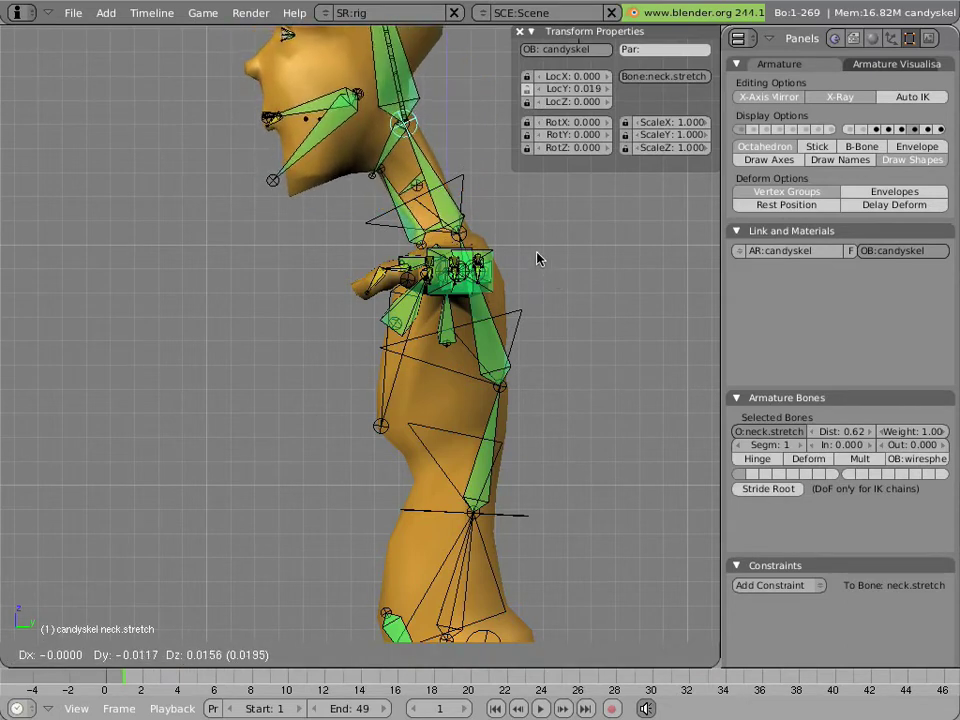
pyautogui.press('Escape')
# Tilt the neck back, select neckGEO, and test-move neck.stretch again before cancelling.
pyautogui.rightClick(464, 187)
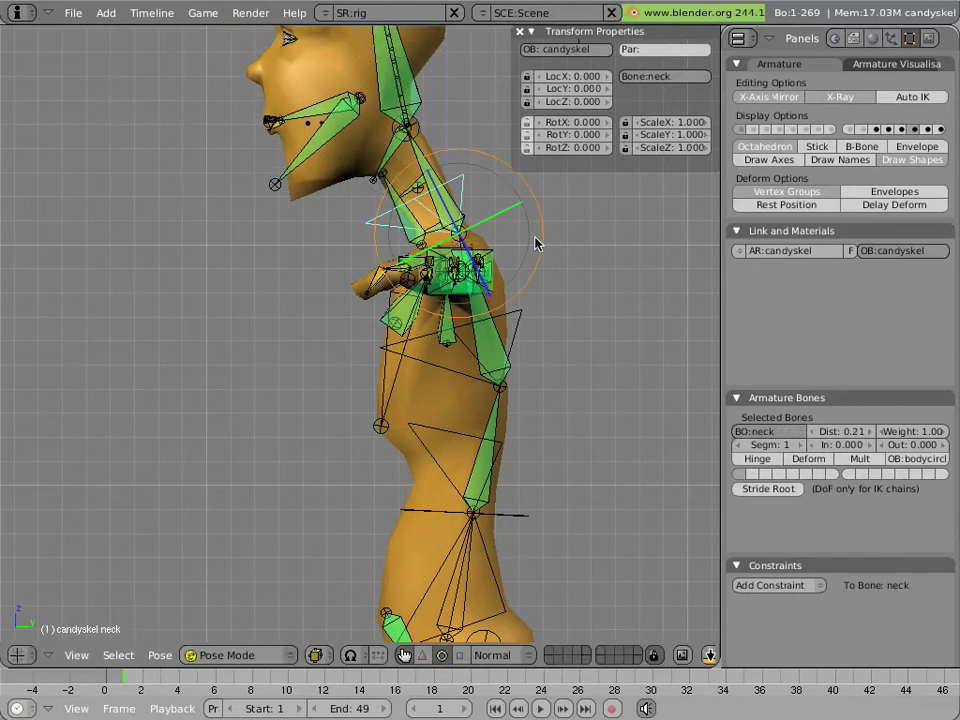
pyautogui.moveTo(535, 245); pyautogui.dragTo(473, 204)
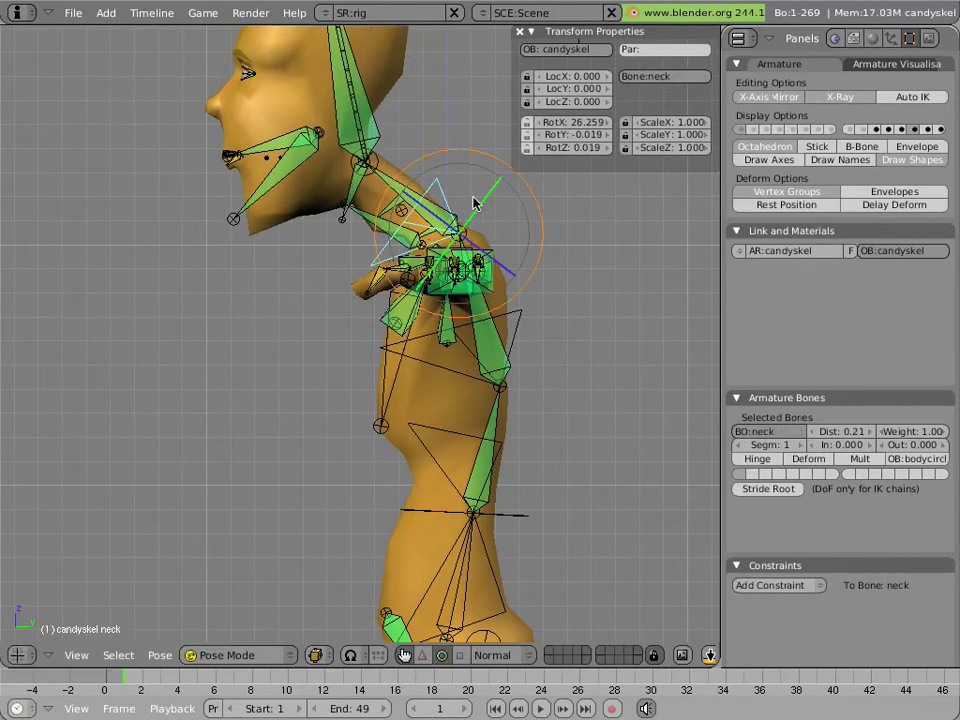
pyautogui.rightClick(412, 181)
pyautogui.rightClick(386, 165)
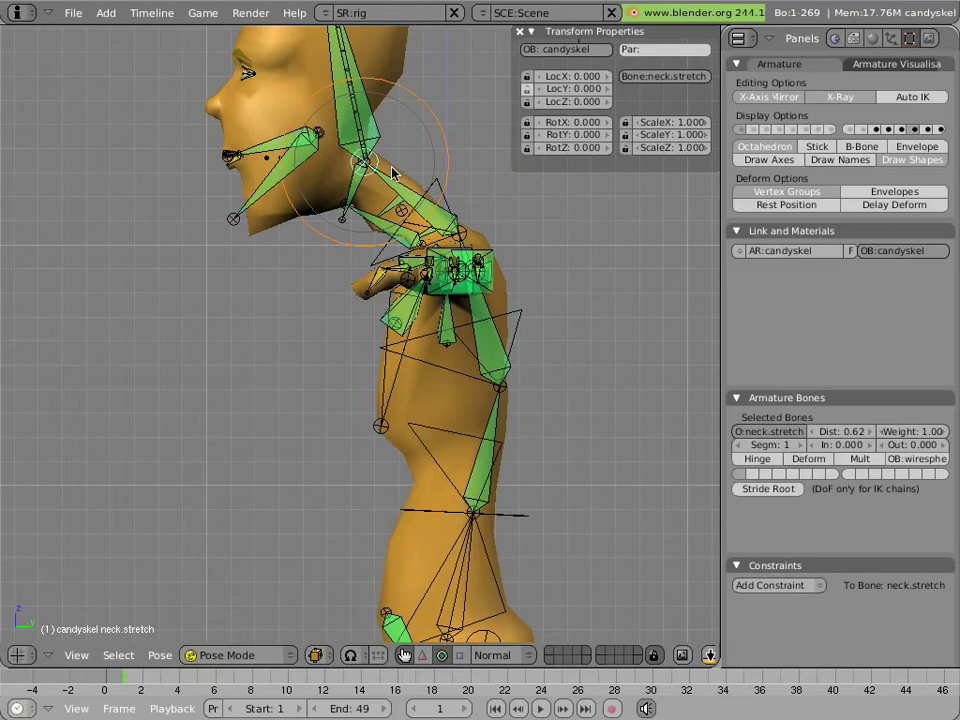
pyautogui.press('g')
pyautogui.press('Escape')
# Rotate the neck bone very slightly and confirm the new tilt.
pyautogui.rightClick(455, 200)
pyautogui.press('r')
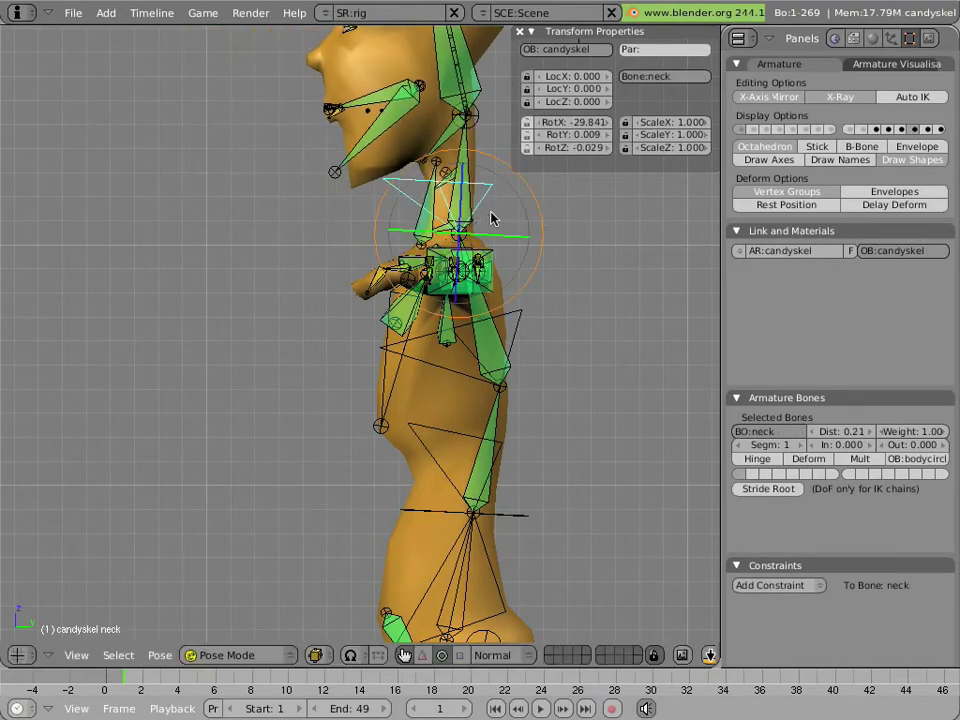
pyautogui.click(479, 197)
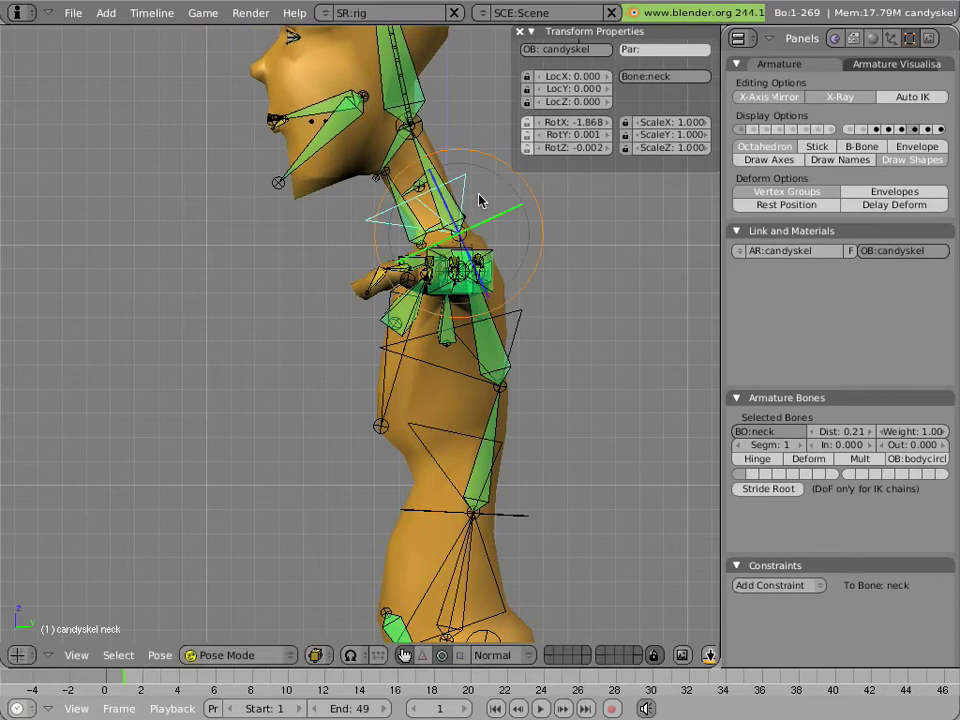
pyautogui.rightClick(403, 100)
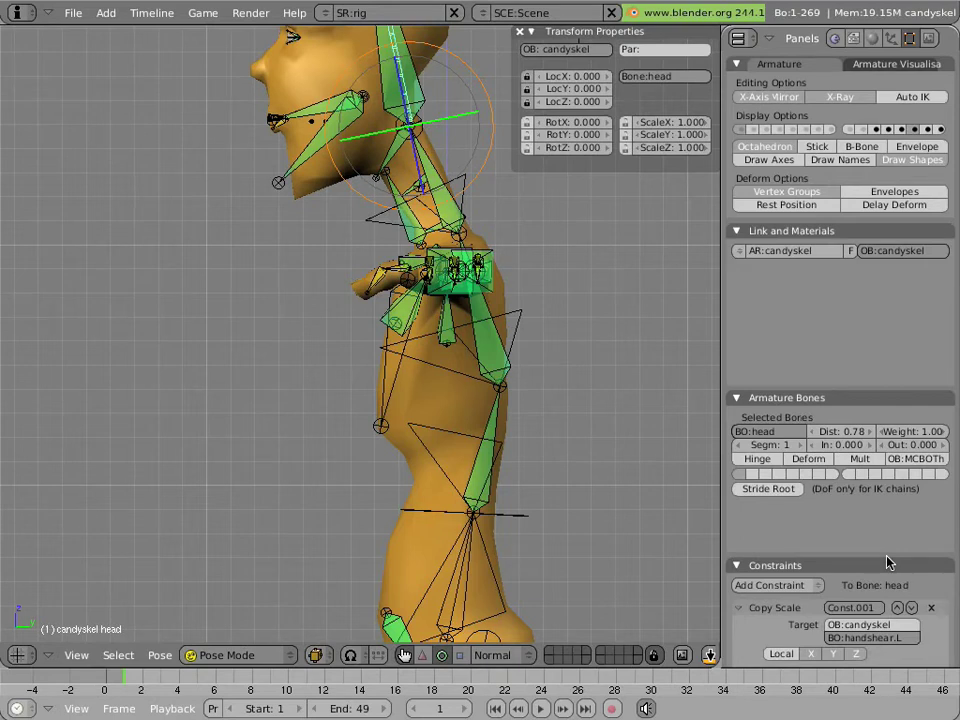
pyautogui.scroll(-2, 887, 563)
pyautogui.scroll(-5, 887, 563)
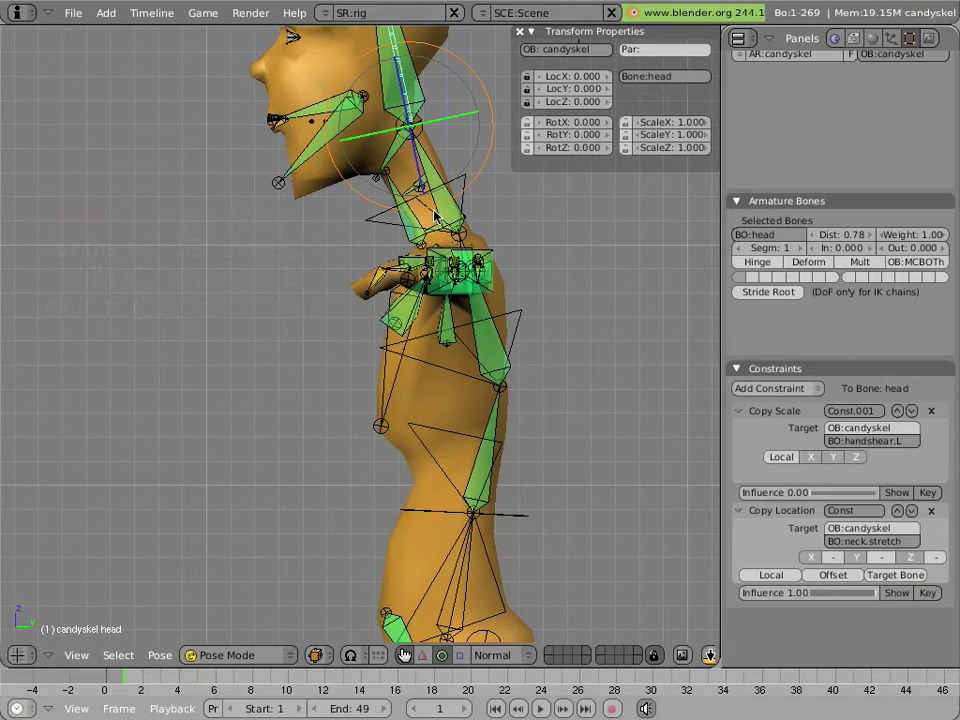
pyautogui.rightClick(402, 127)
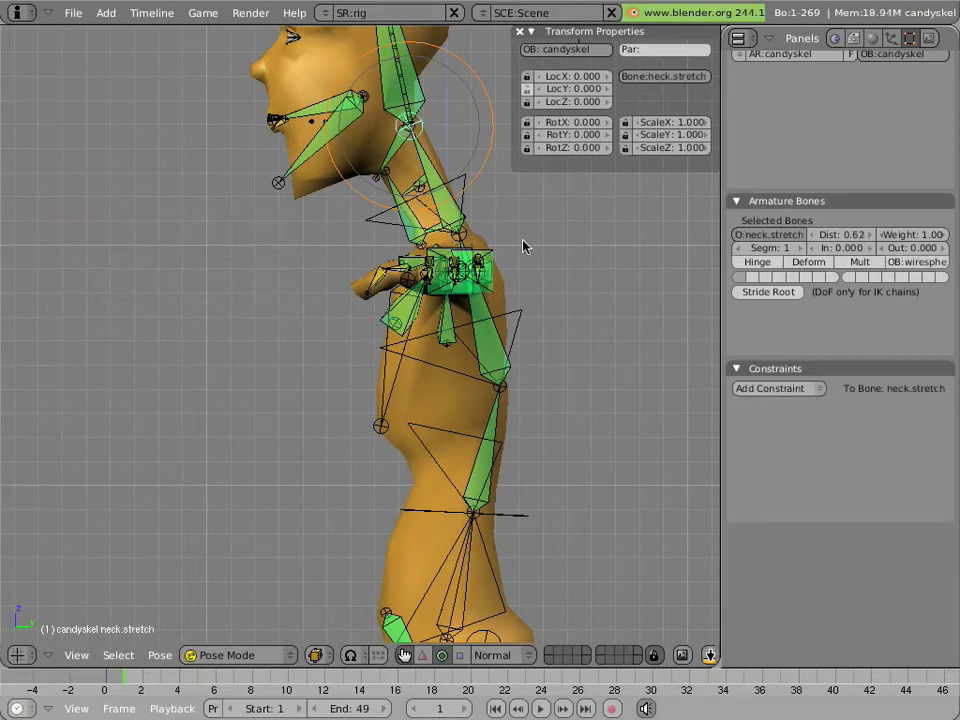
pyautogui.press('g')
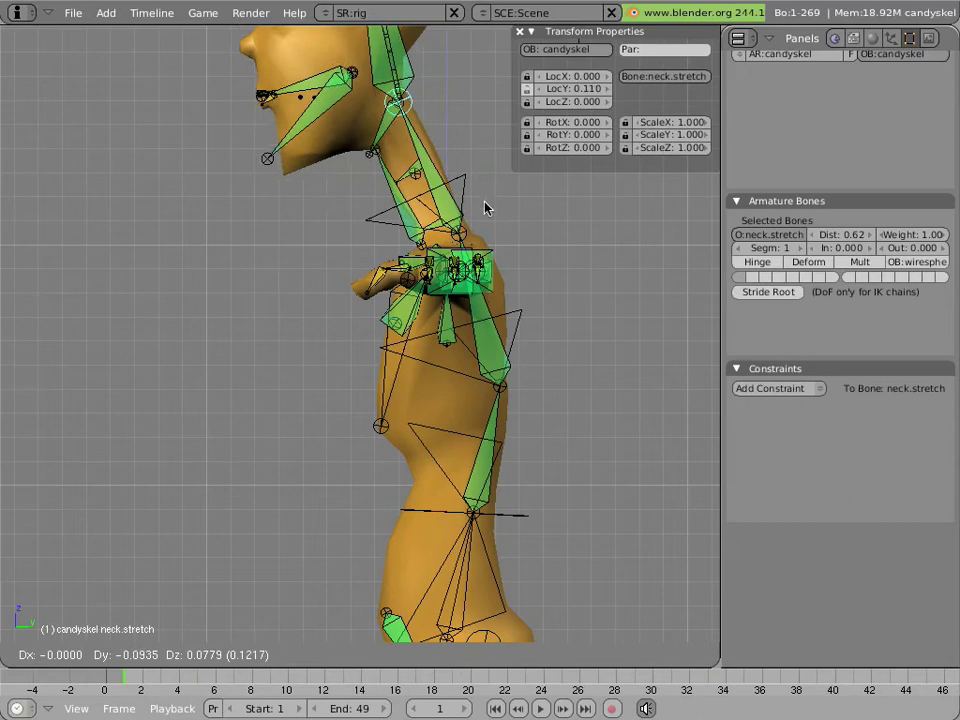
pyautogui.rightClick(523, 257)
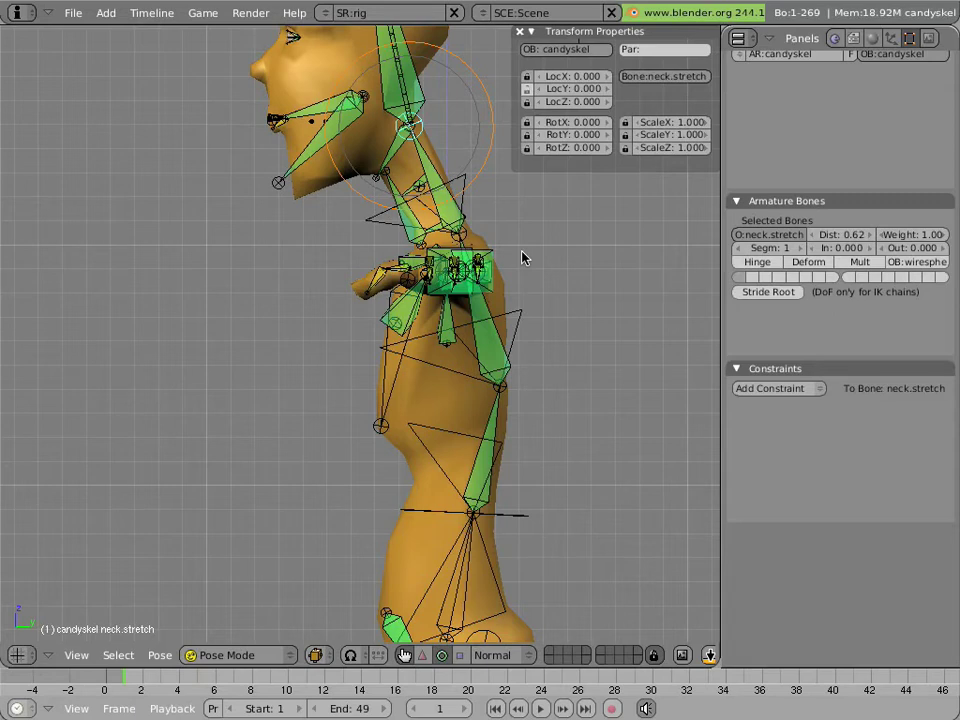
pyautogui.rightClick(465, 192)
pyautogui.rightClick(500, 383)
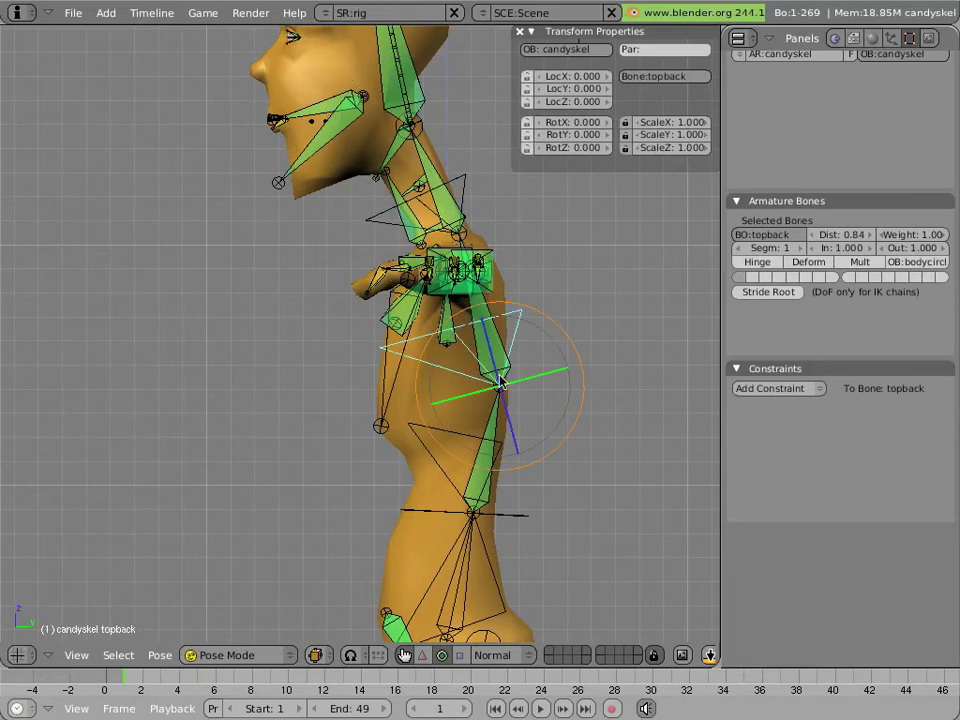
pyautogui.rightClick(384, 506)
pyautogui.rightClick(422, 510)
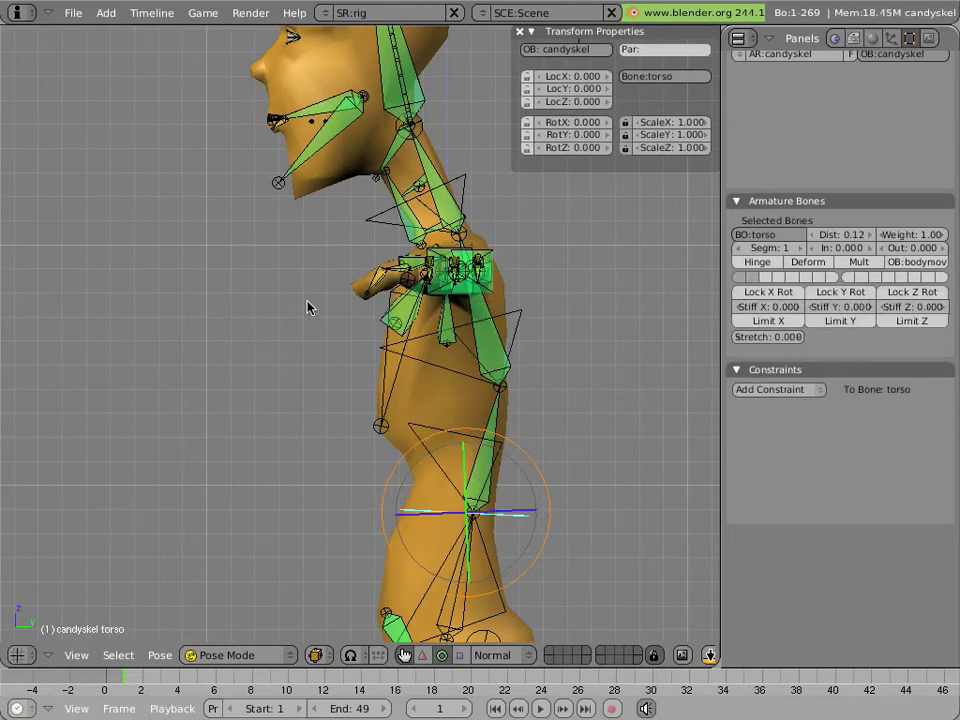
pyautogui.keyDown('shift'); pyautogui.moveTo(307, 307); pyautogui.dragTo(290, 456, button='middle'); pyautogui.keyUp('shift')
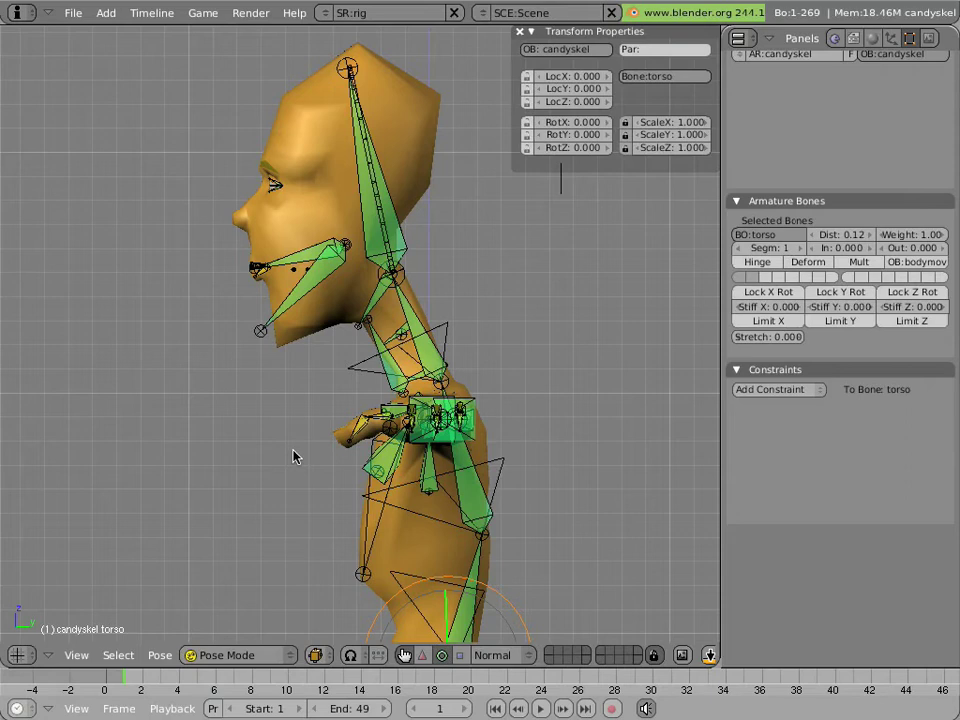
pyautogui.keyDown('shift'); pyautogui.moveTo(362, 392); pyautogui.dragTo(366, 292, button='middle'); pyautogui.keyUp('shift')
pyautogui.rightClick(506, 378)
pyautogui.press('r')
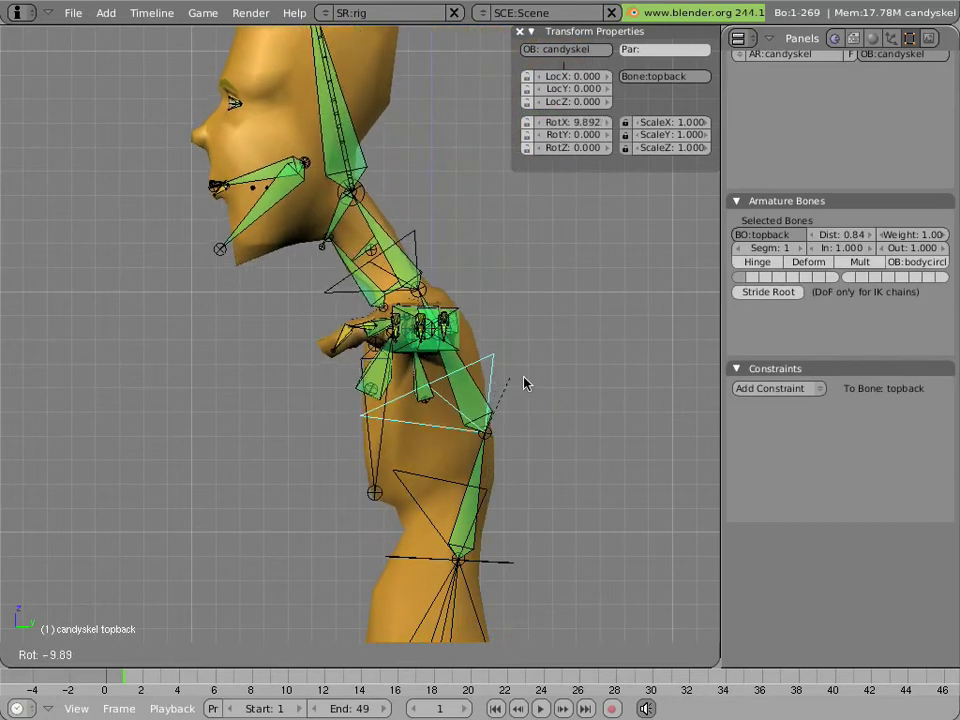
pyautogui.rightClick(478, 393)
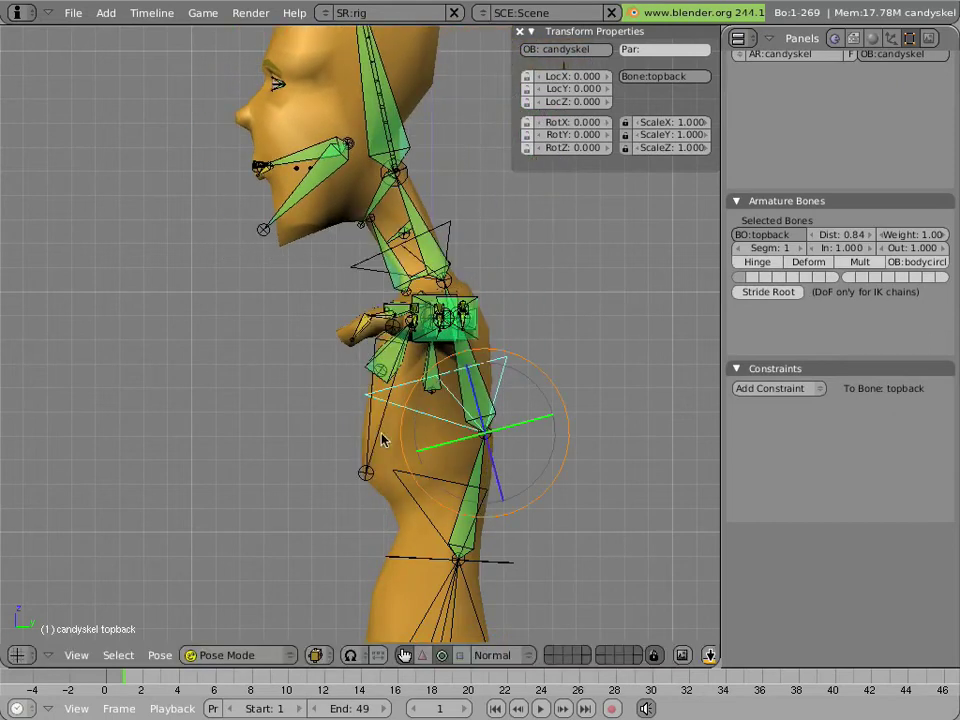
pyautogui.rightClick(381, 436)
pyautogui.rightClick(506, 374)
pyautogui.press('r')
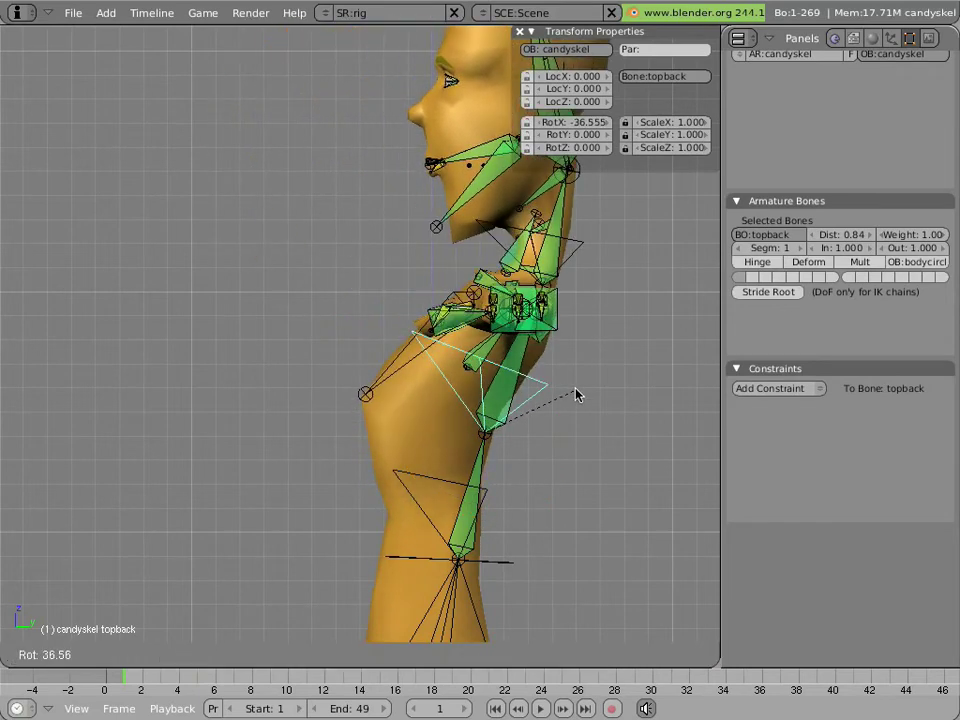
pyautogui.press('Escape')
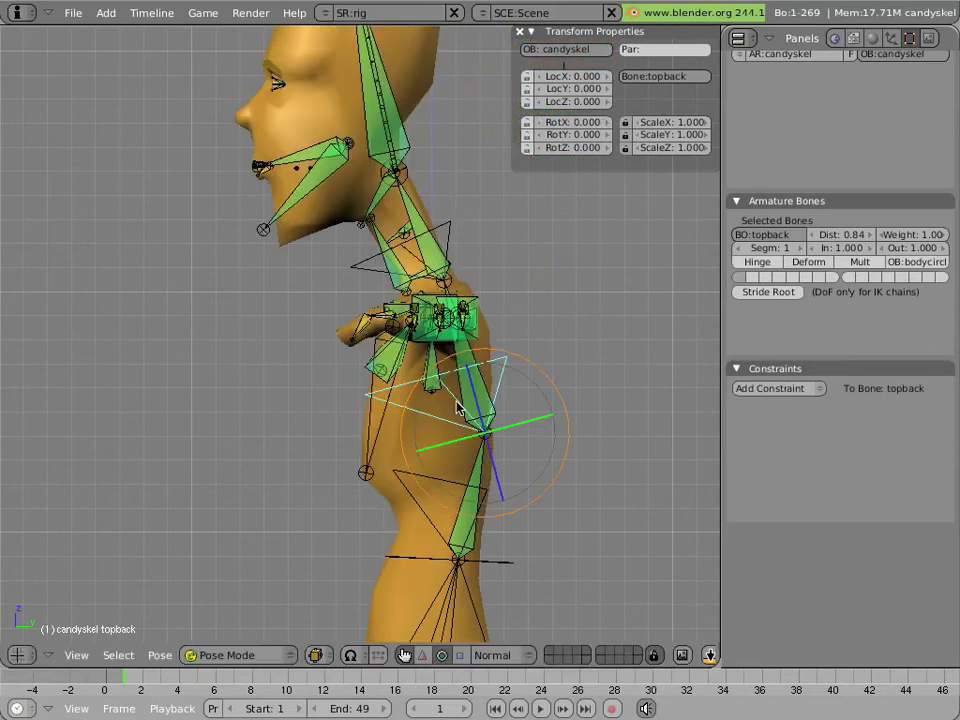
pyautogui.press('KP_1')
pyautogui.moveTo(519, 393); pyautogui.dragTo(388, 353, button='middle')
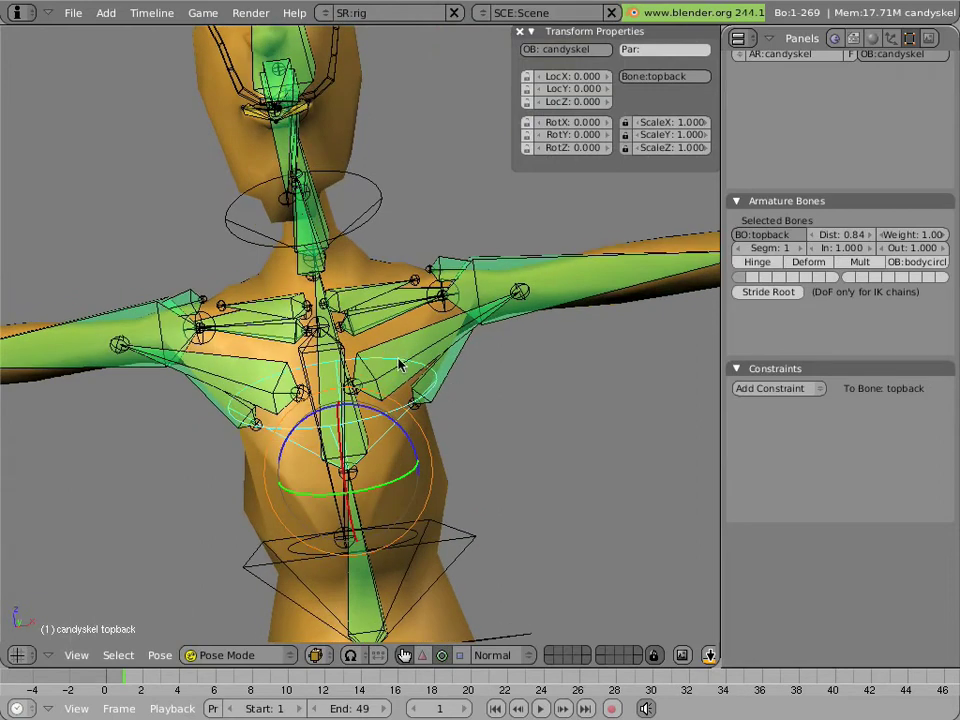
pyautogui.rightClick(450, 369)
pyautogui.rightClick(447, 366)
pyautogui.rightClick(381, 302)
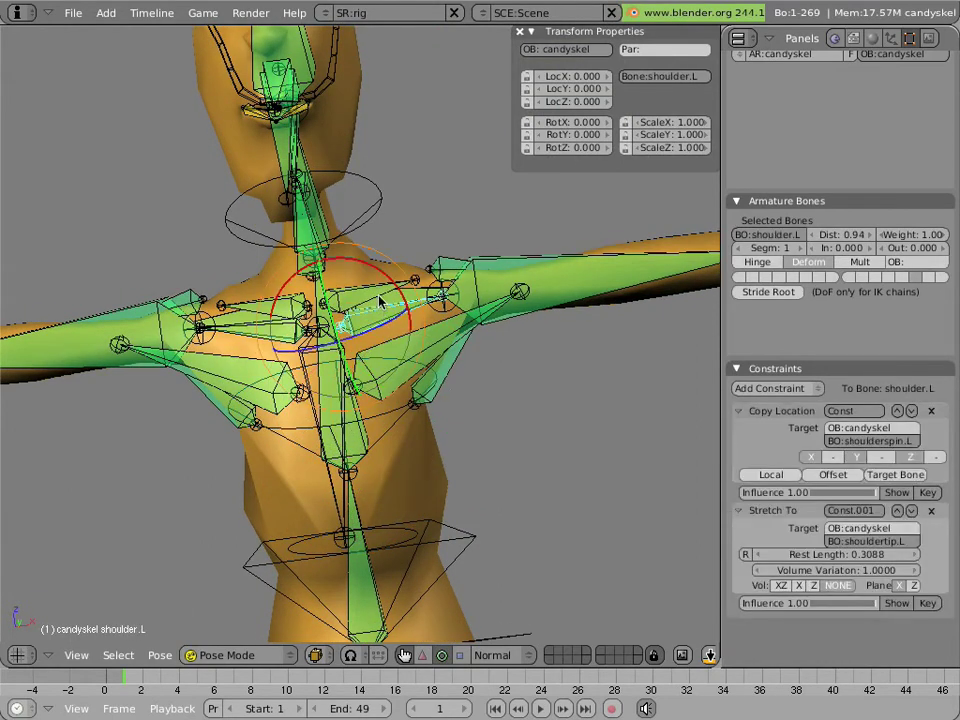
pyautogui.rightClick(384, 302)
pyautogui.rightClick(387, 314)
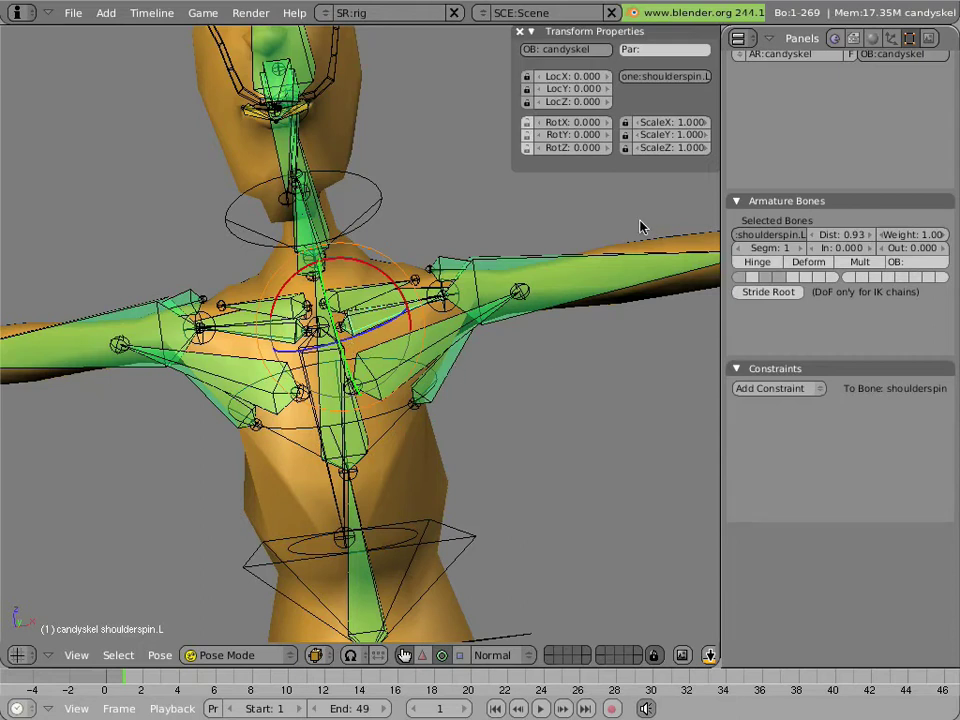
pyautogui.scroll(5, 872, 137)
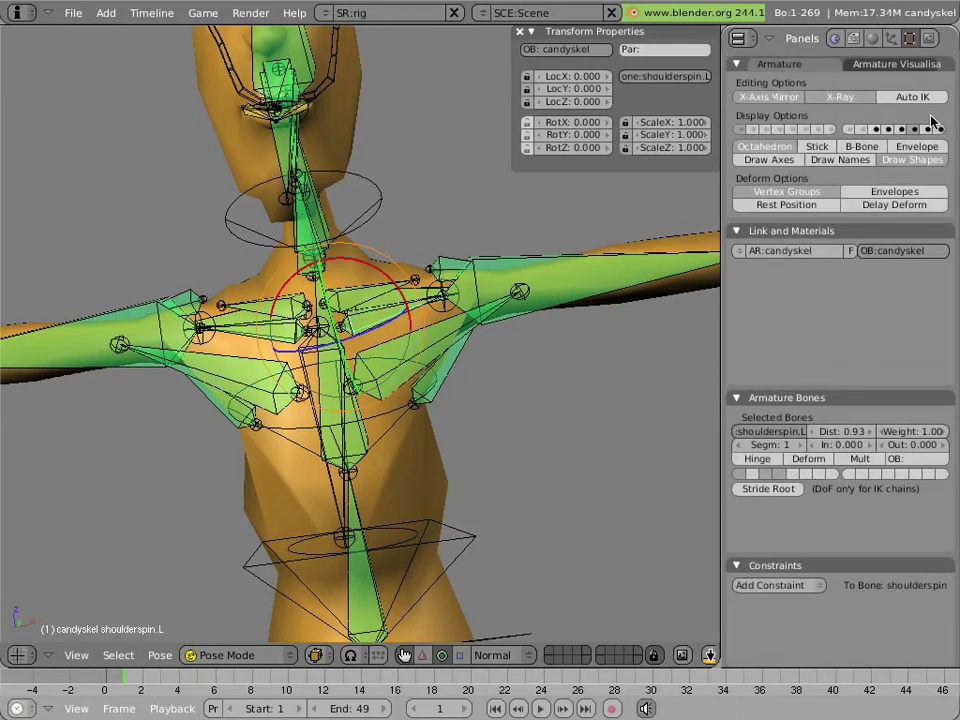
pyautogui.keyDown('shift'); pyautogui.click(940, 130); pyautogui.keyUp('shift')
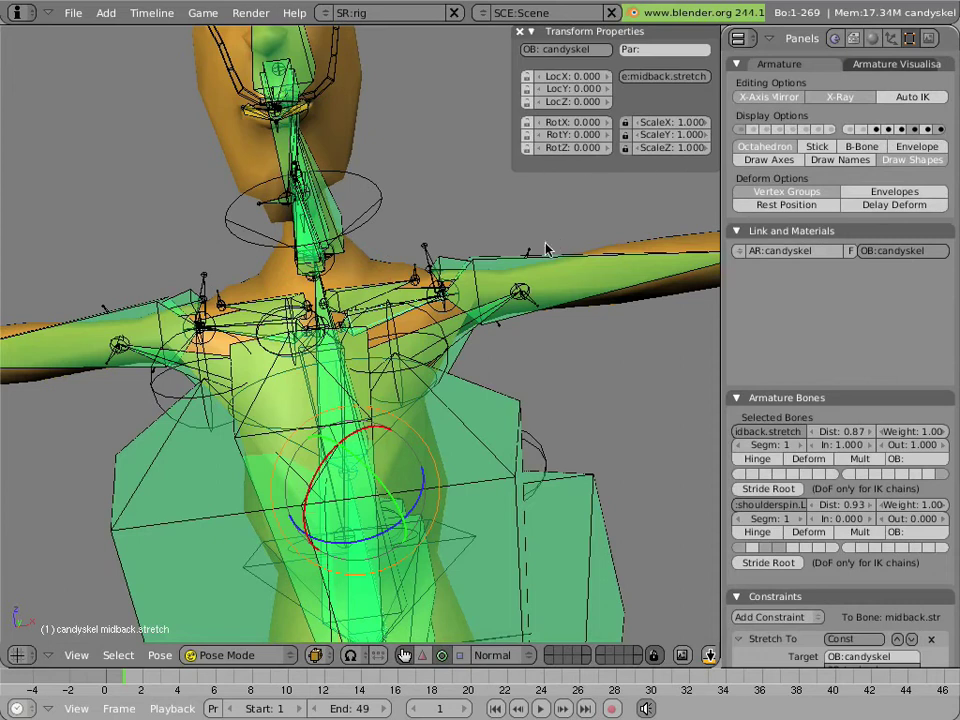
pyautogui.rightClick(534, 287)
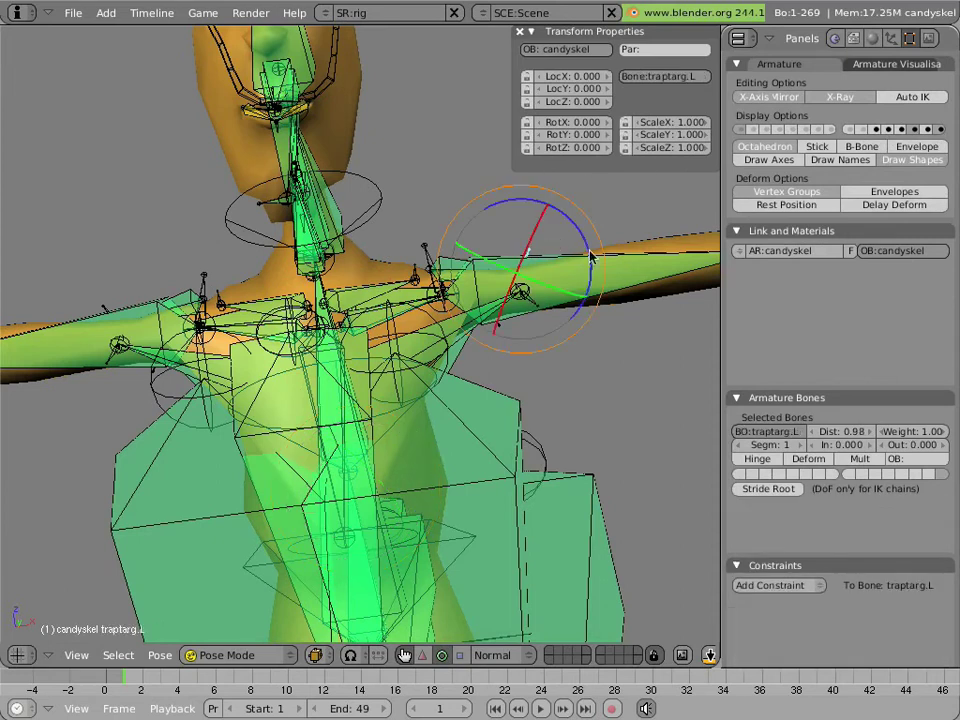
pyautogui.keyDown('shift'); pyautogui.click(940, 130); pyautogui.keyUp('shift')
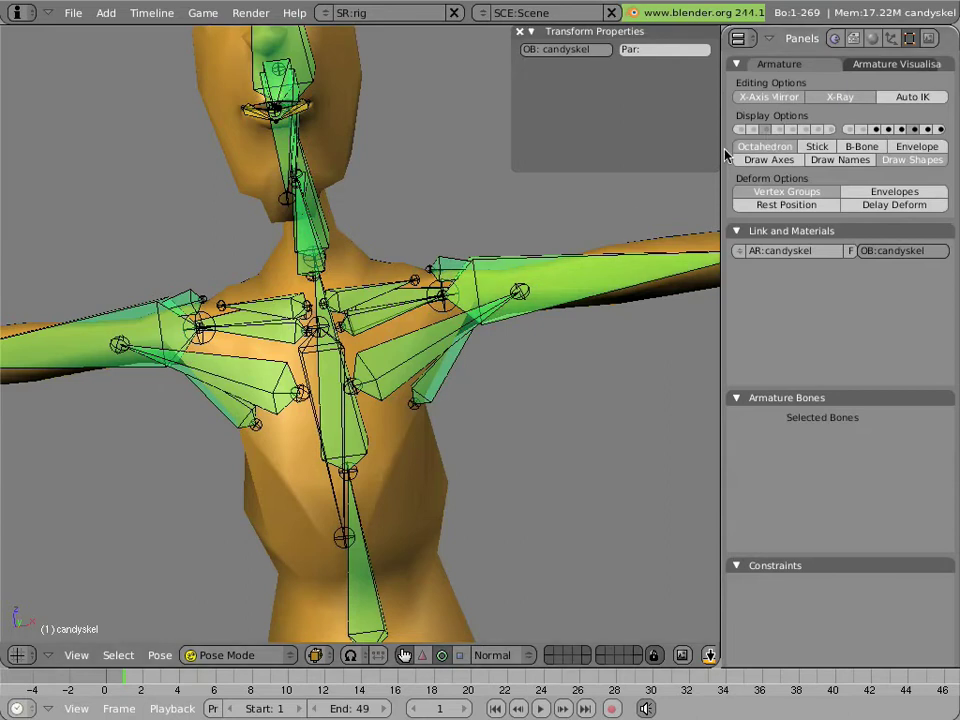
pyautogui.scroll(-3, 536, 271)
pyautogui.rightClick(492, 306)
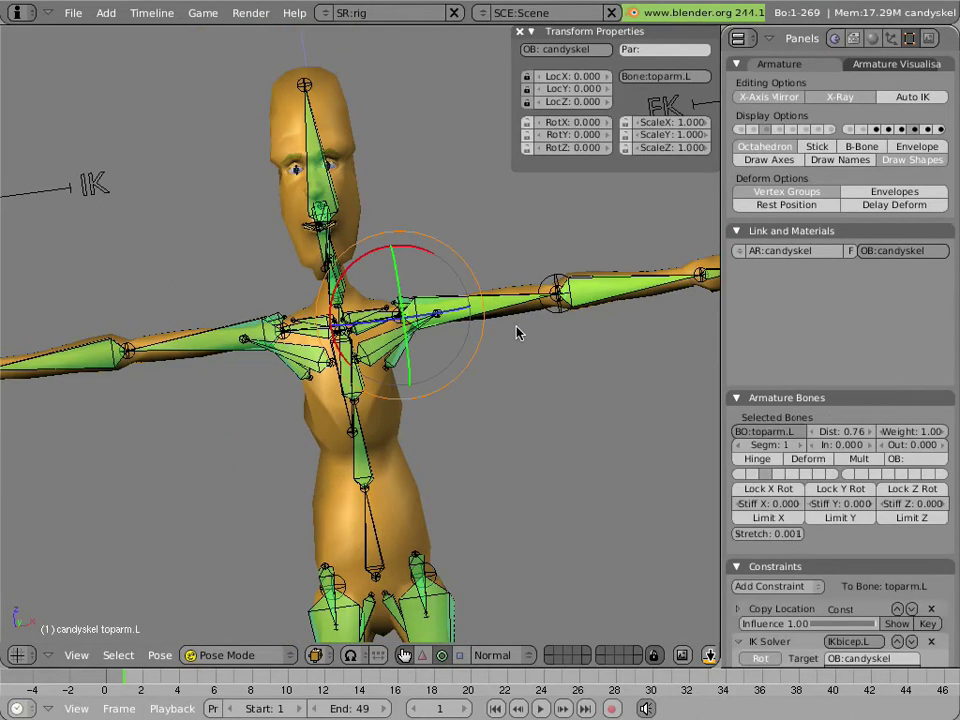
pyautogui.press('r')
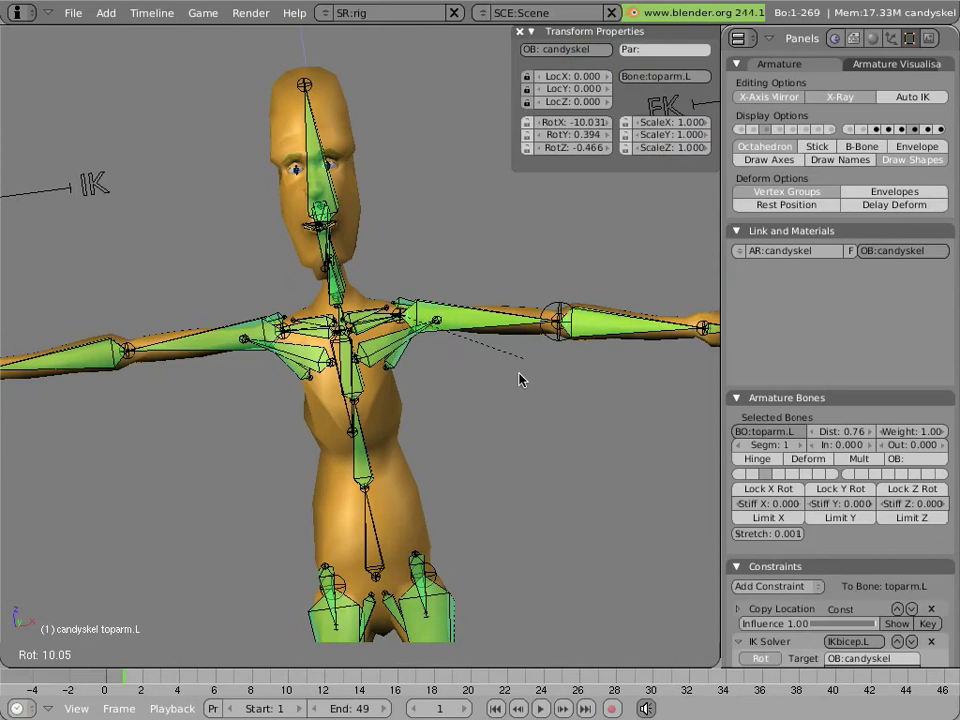
pyautogui.press('Escape')
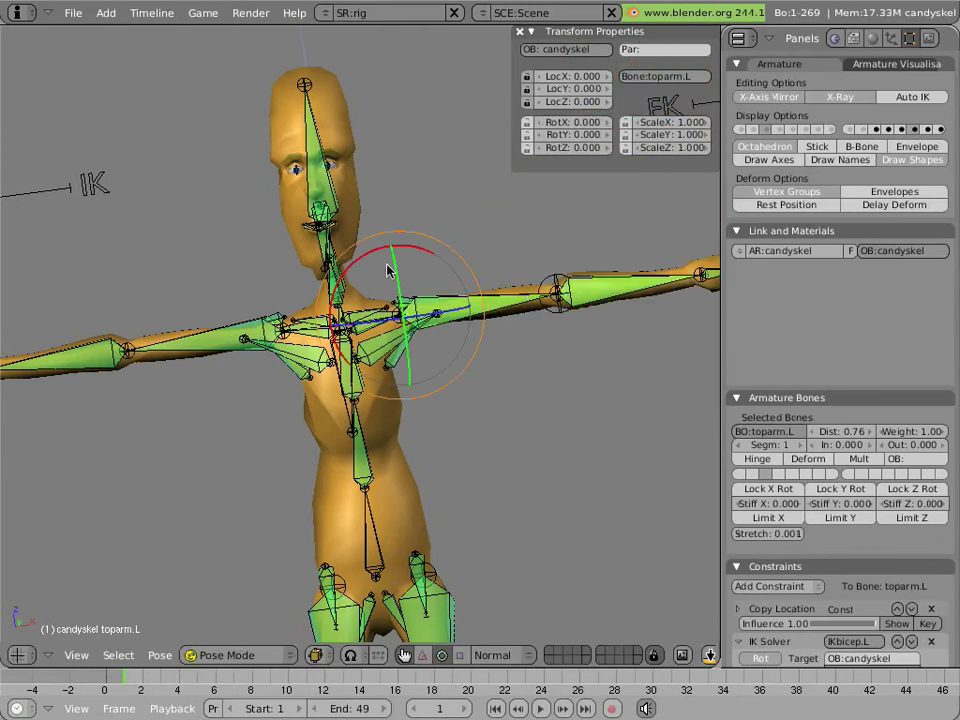
pyautogui.moveTo(510, 310); pyautogui.dragTo(390, 389, button='middle')
pyautogui.moveTo(403, 349); pyautogui.dragTo(405, 389)
pyautogui.press('Escape')
pyautogui.moveTo(405, 389); pyautogui.dragTo(303, 350, button='middle')
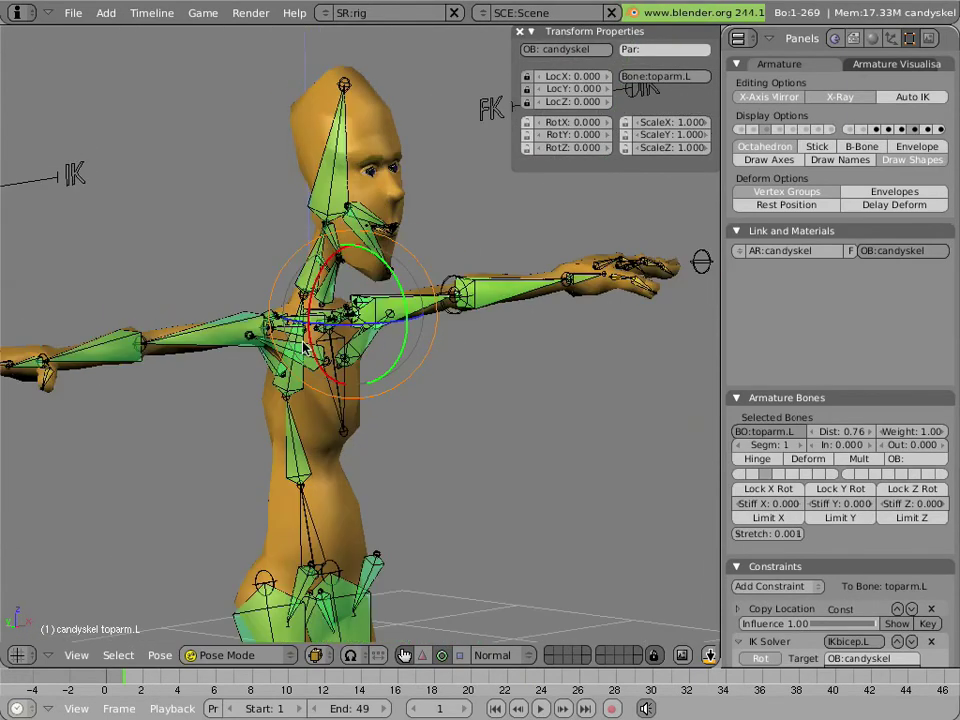
pyautogui.press('KP_3')
# Zoom in on the neck and inspect the neckGEO, nektop and nekbot bones.
pyautogui.scroll(5, 300, 345)
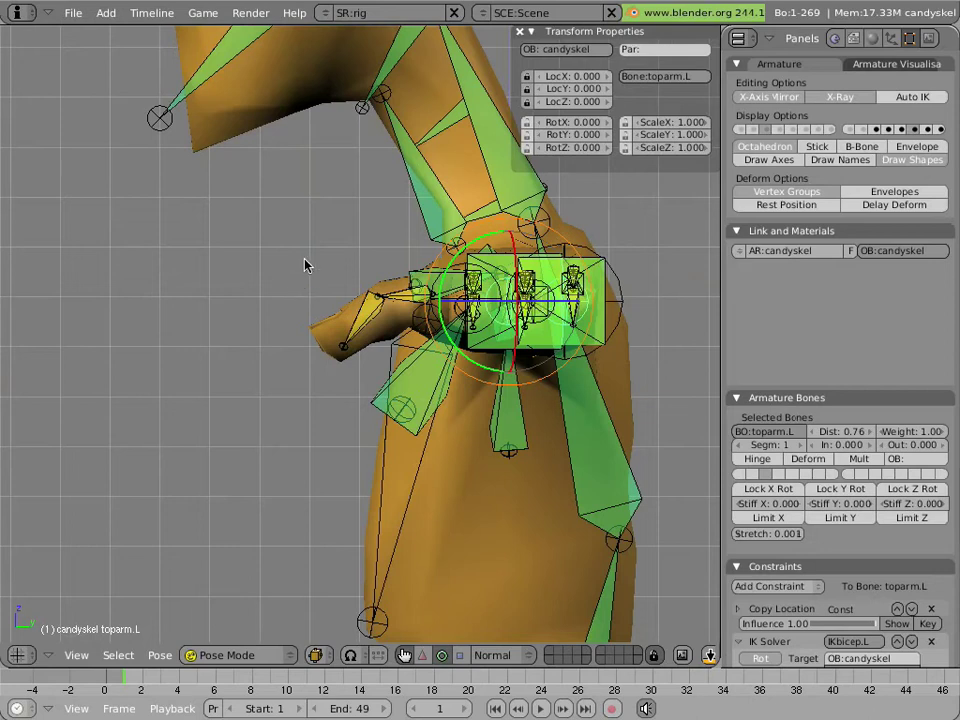
pyautogui.keyDown('shift'); pyautogui.moveTo(325, 233); pyautogui.dragTo(229, 360, button='middle'); pyautogui.keyUp('shift')
pyautogui.rightClick(371, 289)
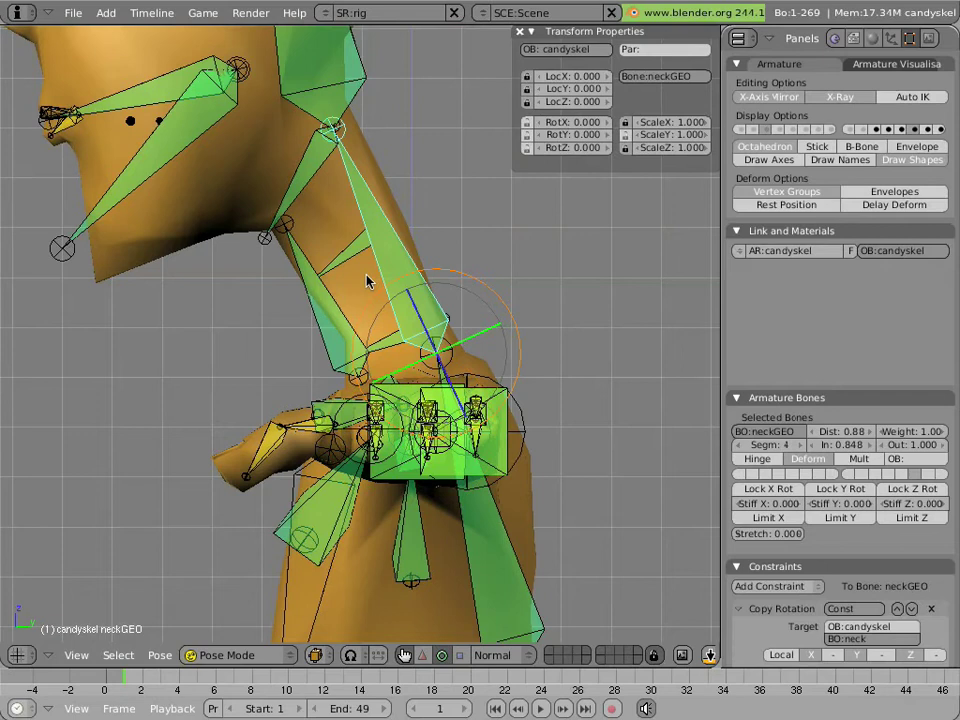
pyautogui.rightClick(311, 193)
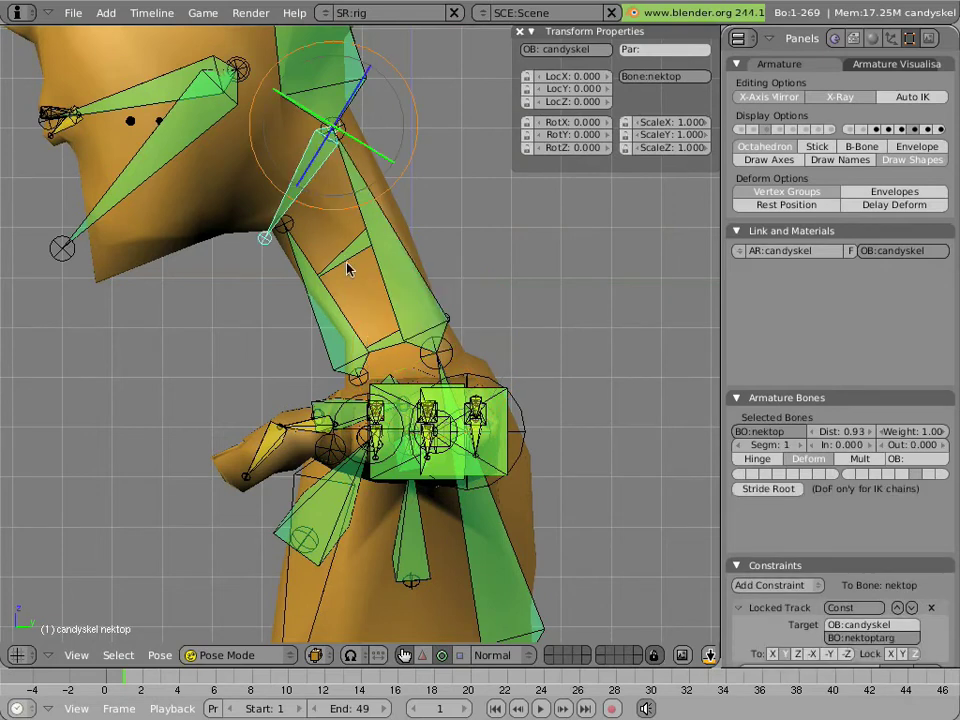
pyautogui.rightClick(383, 355)
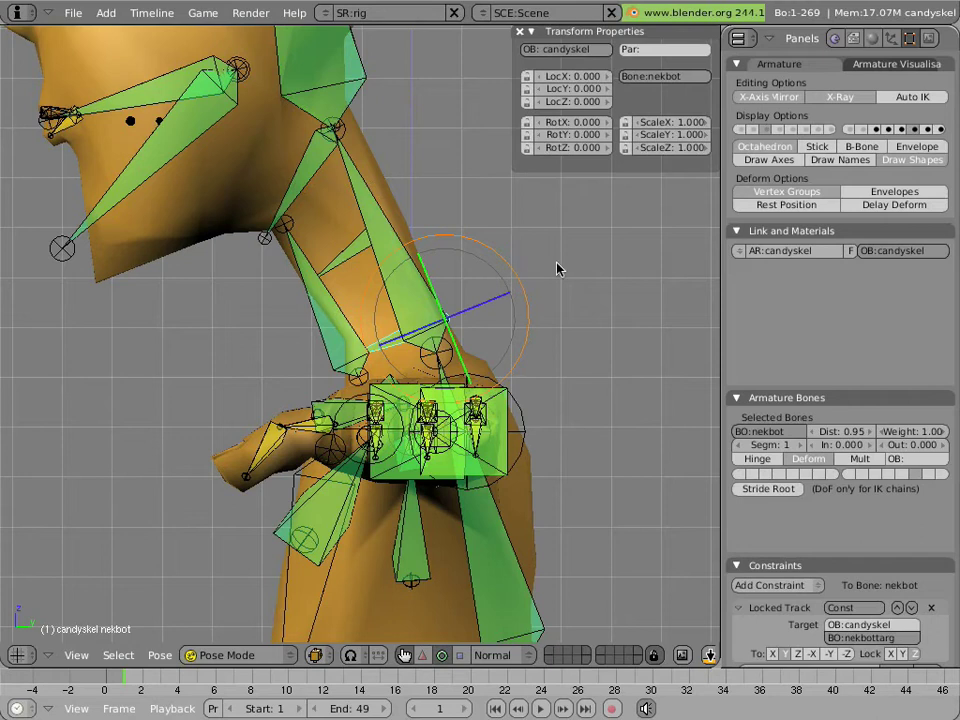
# Show another helper layer and inspect neckfronttarg, neckfront, a tracking helper and the jaw.
pyautogui.keyDown('shift'); pyautogui.click(914, 131); pyautogui.keyUp('shift')
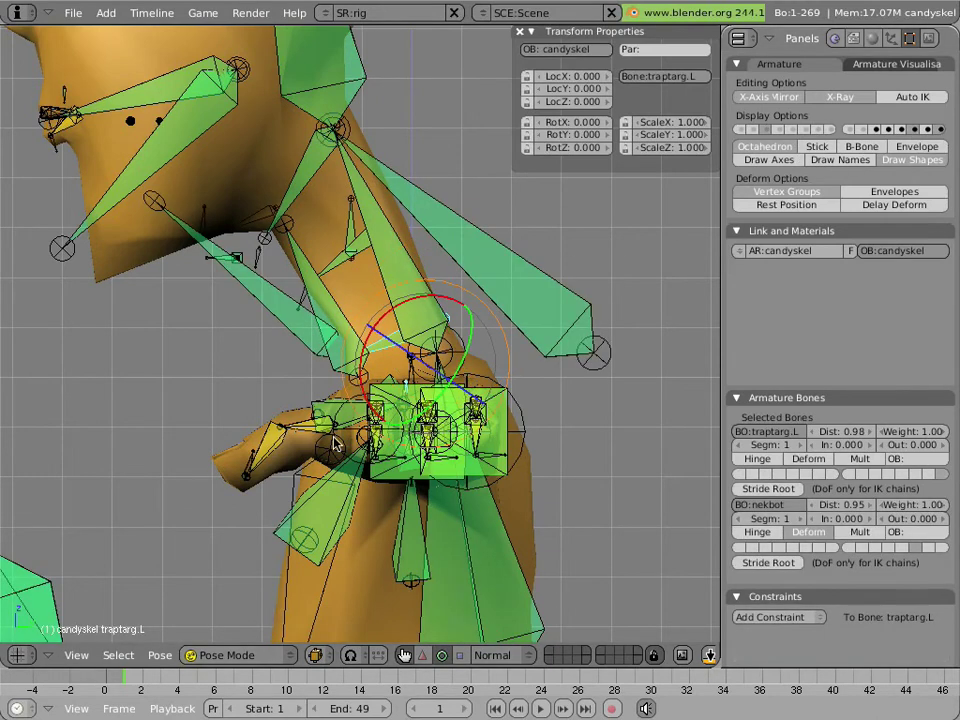
pyautogui.rightClick(262, 252)
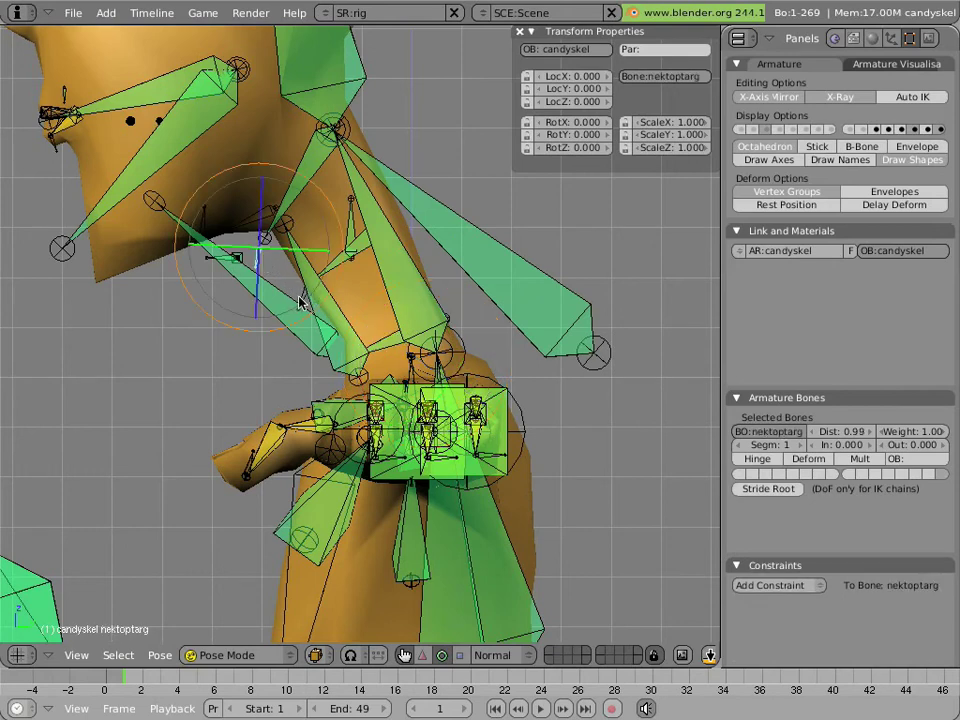
pyautogui.rightClick(337, 310)
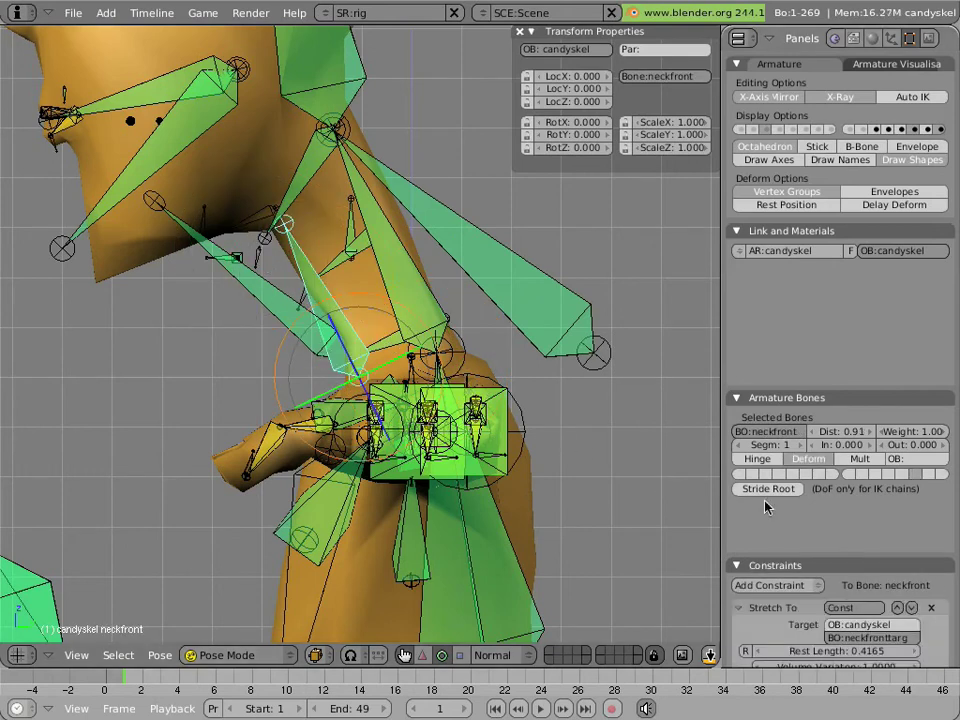
pyautogui.scroll(-4, 764, 566)
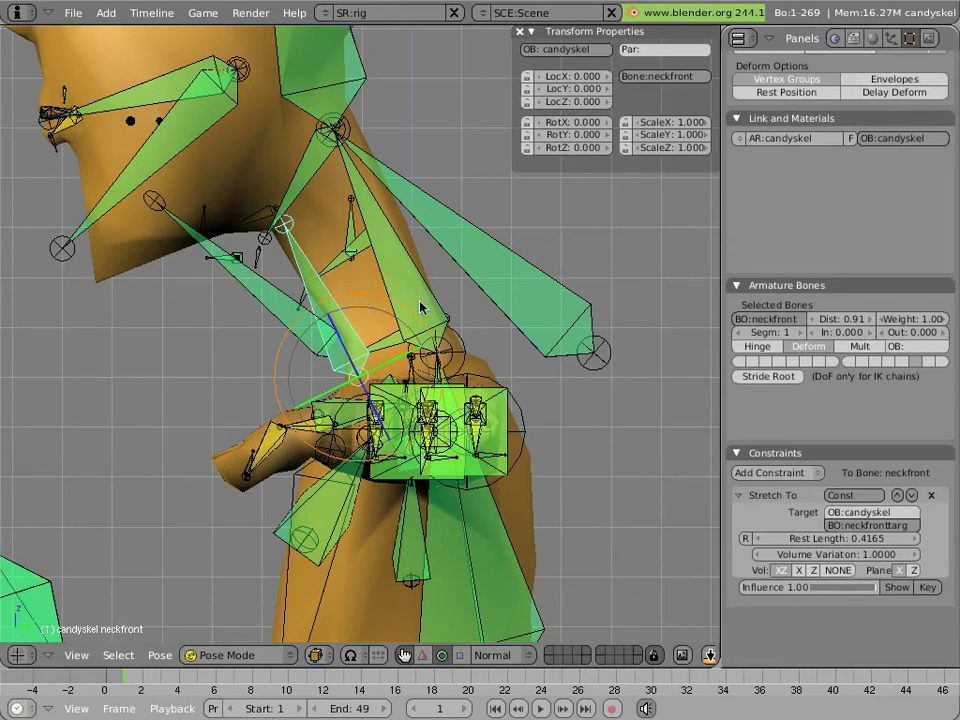
pyautogui.rightClick(200, 170)
pyautogui.rightClick(262, 228)
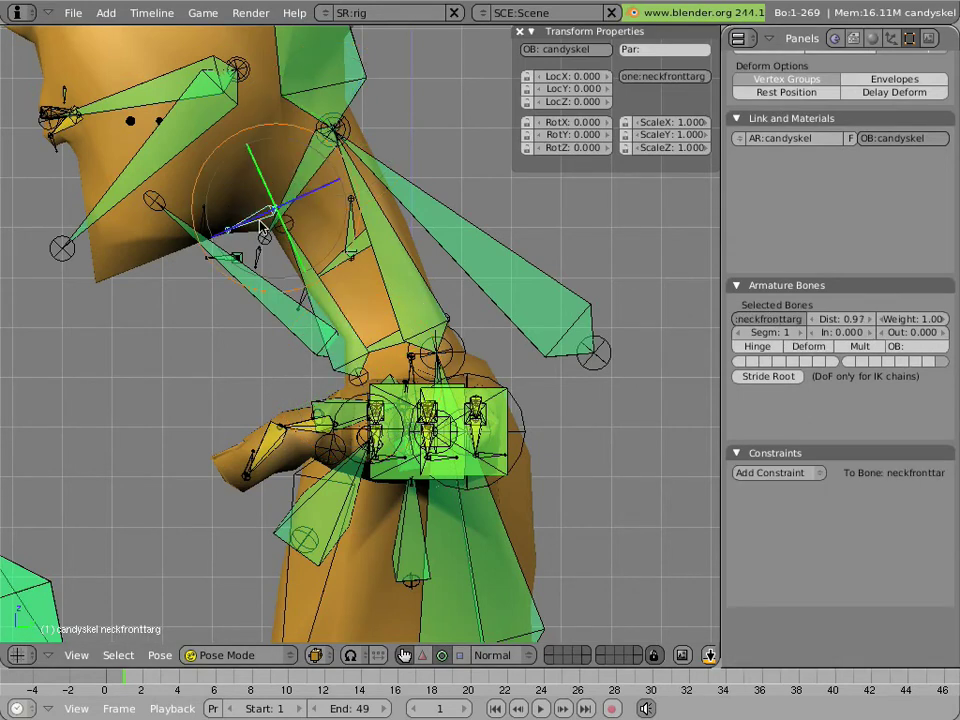
pyautogui.rightClick(155, 190)
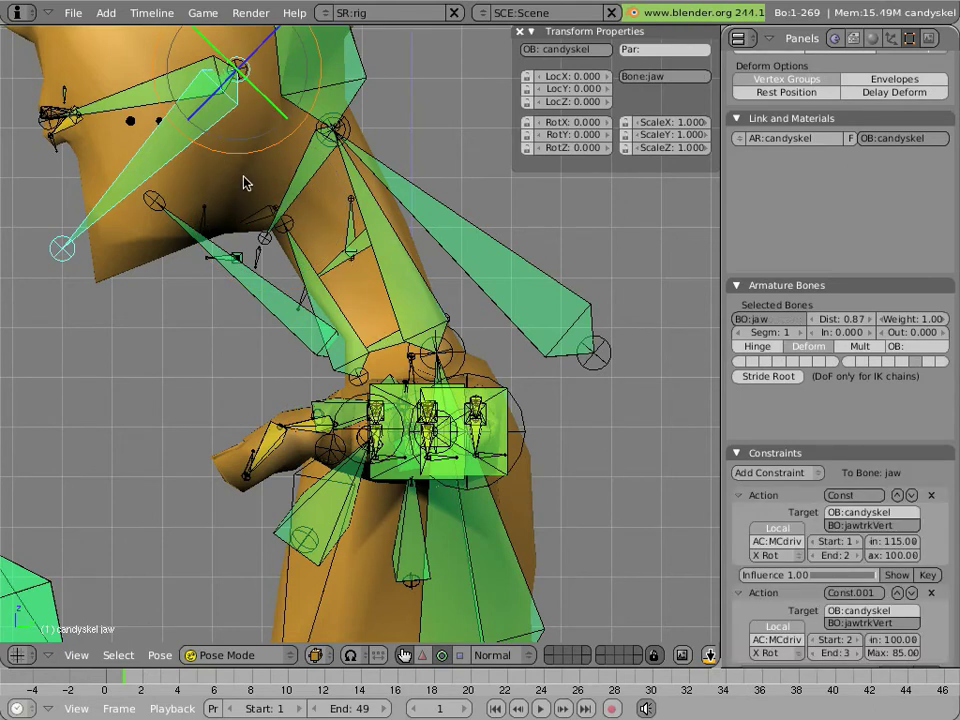
# Test-move and test-rotate the jaw bone, cancelling both.
pyautogui.press('g')
pyautogui.rightClick(296, 124)
pyautogui.press('r')
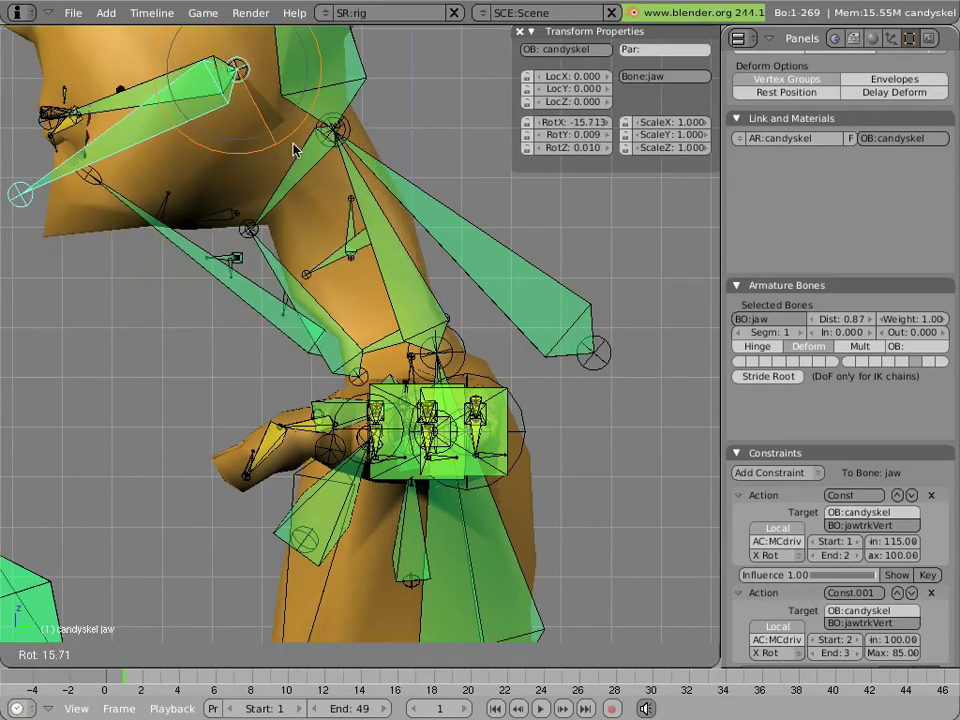
pyautogui.rightClick(380, 212)
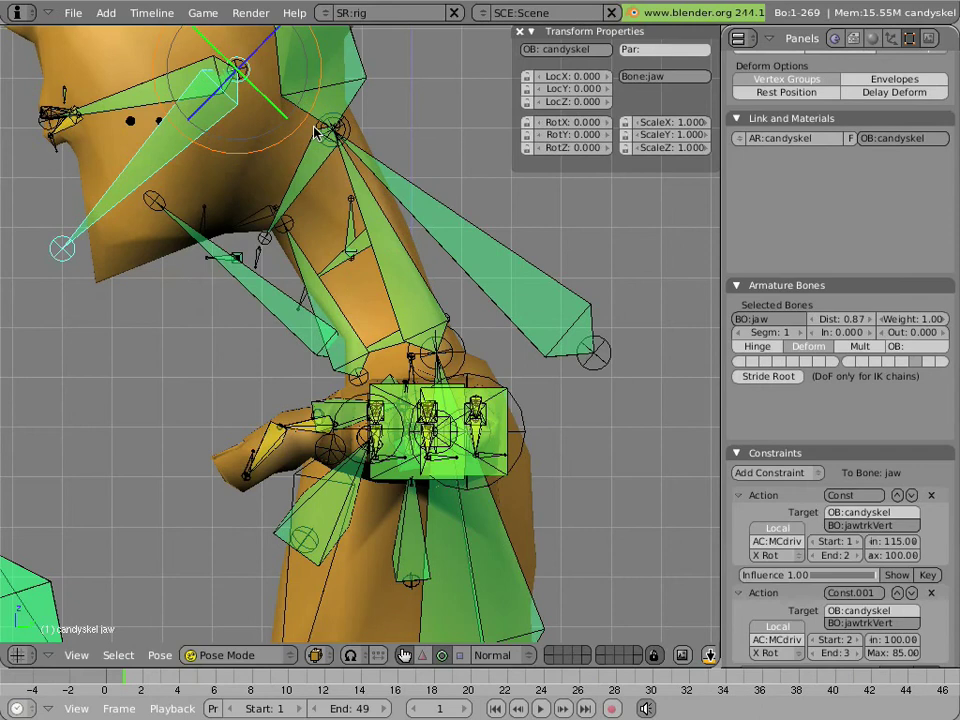
# Select neckGEO and show the first bone layer's extra outlined bones.
pyautogui.rightClick(452, 328)
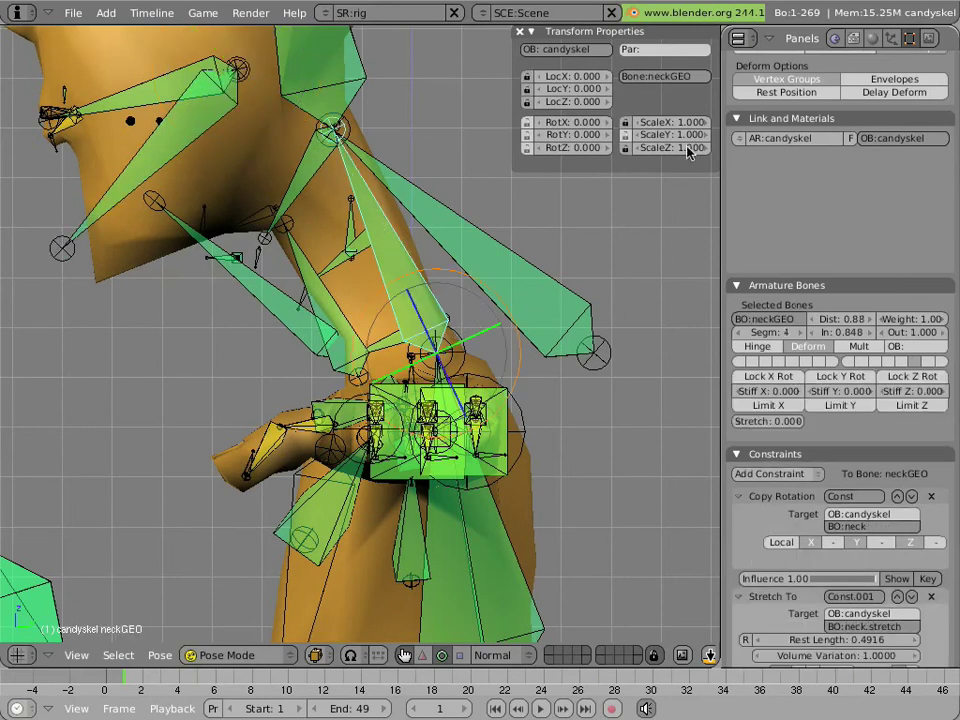
pyautogui.scroll(3, 790, 200)
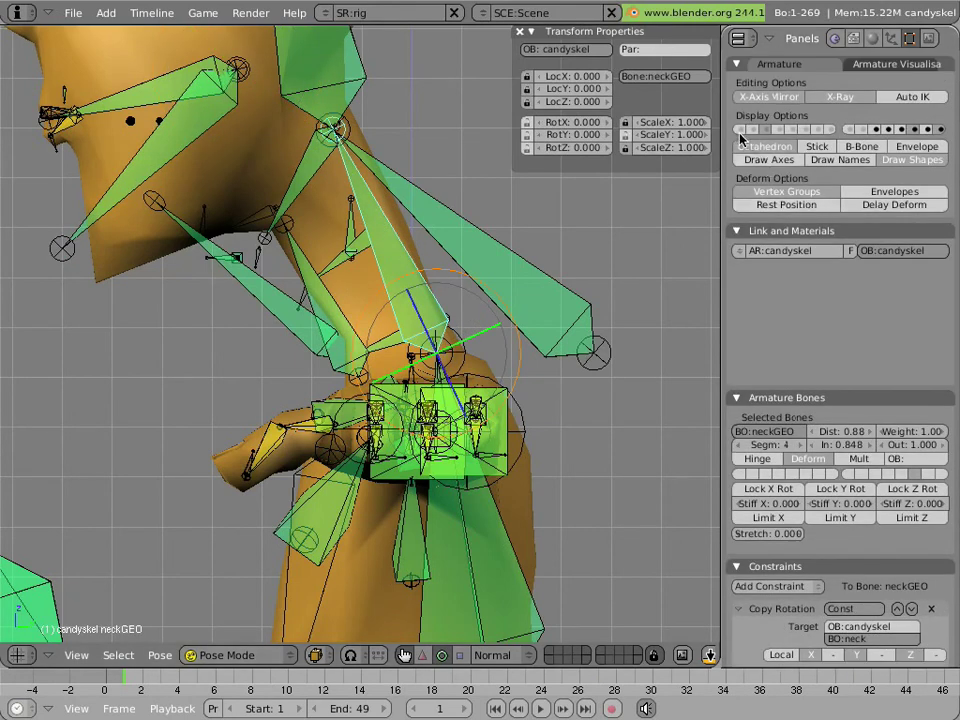
pyautogui.click(741, 130)
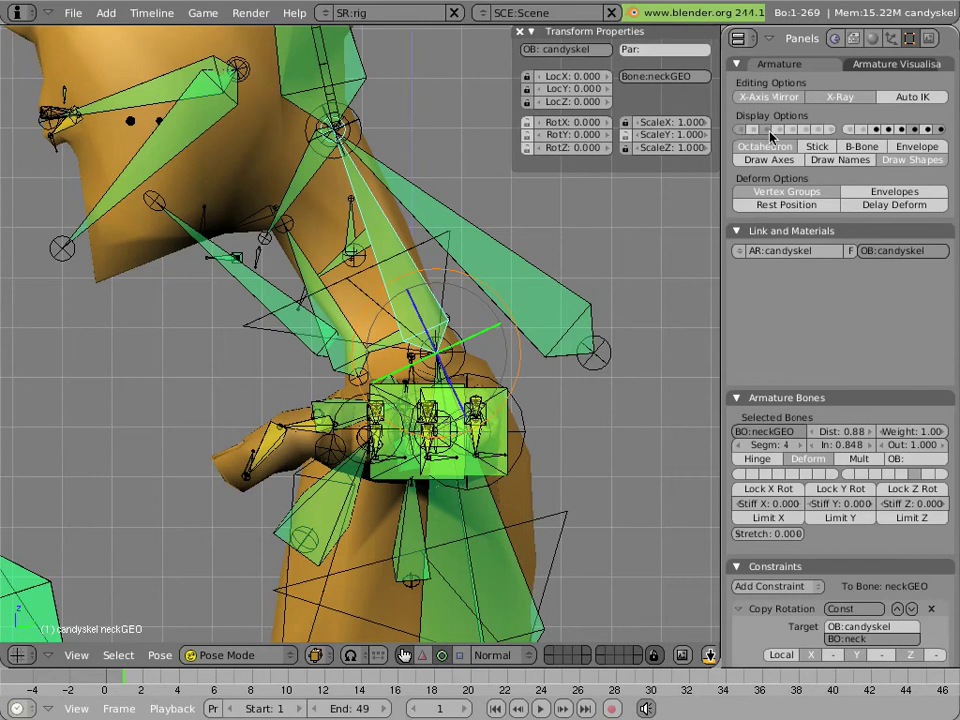
# Test-rotate the neck and head bones, cancelling so both return to rest.
pyautogui.rightClick(432, 251)
pyautogui.press('r')
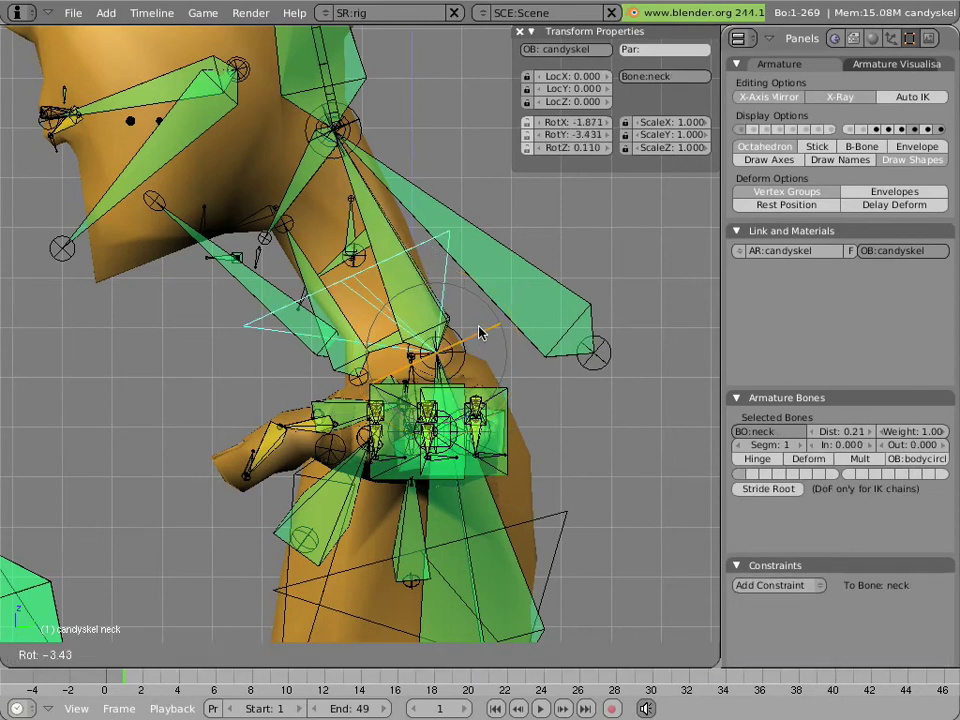
pyautogui.press('Escape')
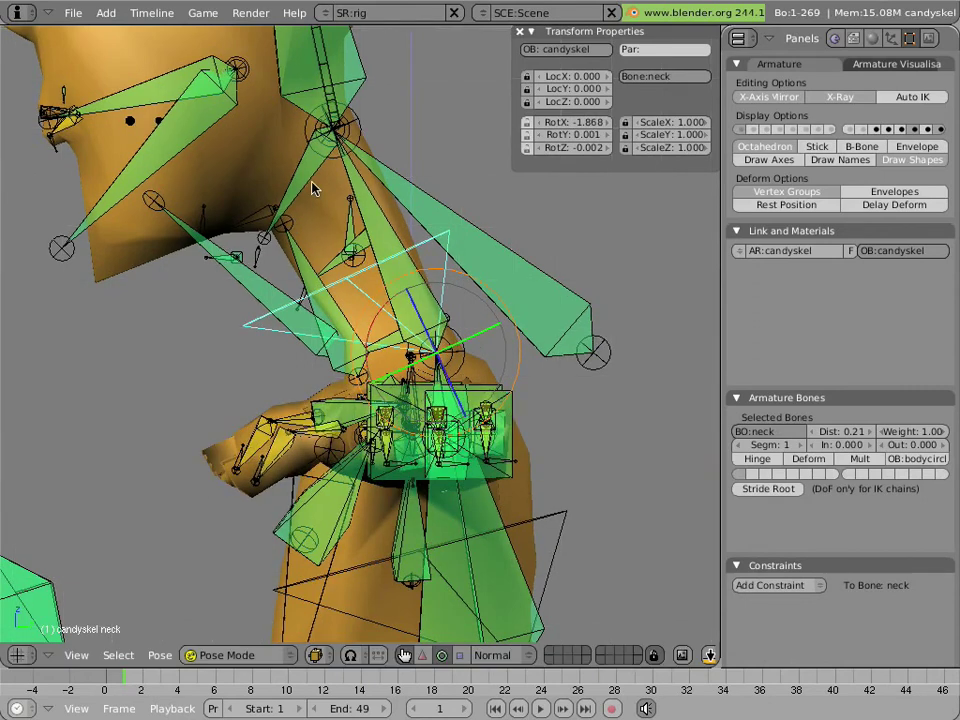
pyautogui.rightClick(380, 106)
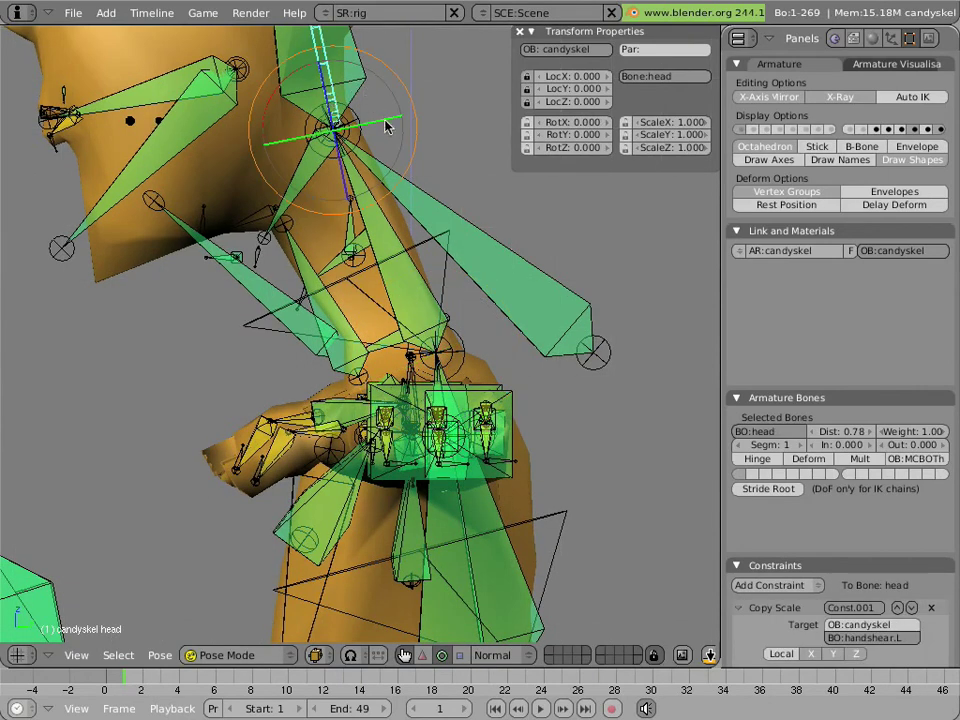
pyautogui.moveTo(386, 125); pyautogui.dragTo(412, 126)
pyautogui.press('Escape')
# Orbit to a side view of the hips and inspect groin.L and groin.R.
pyautogui.scroll(-8, 458, 261)
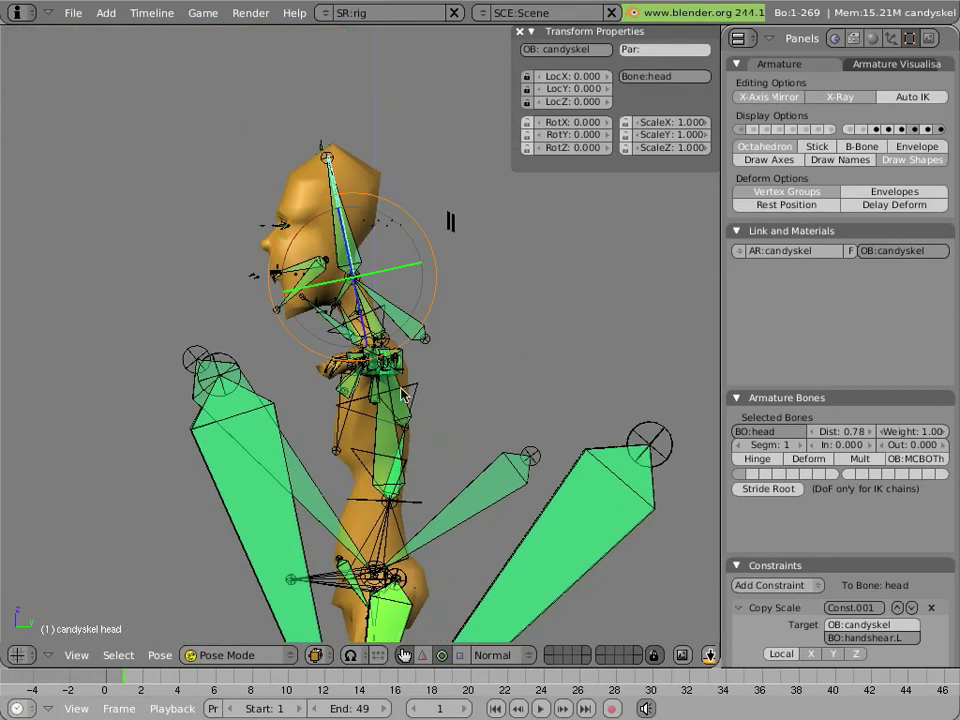
pyautogui.moveTo(440, 402); pyautogui.dragTo(400, 450, button='middle')
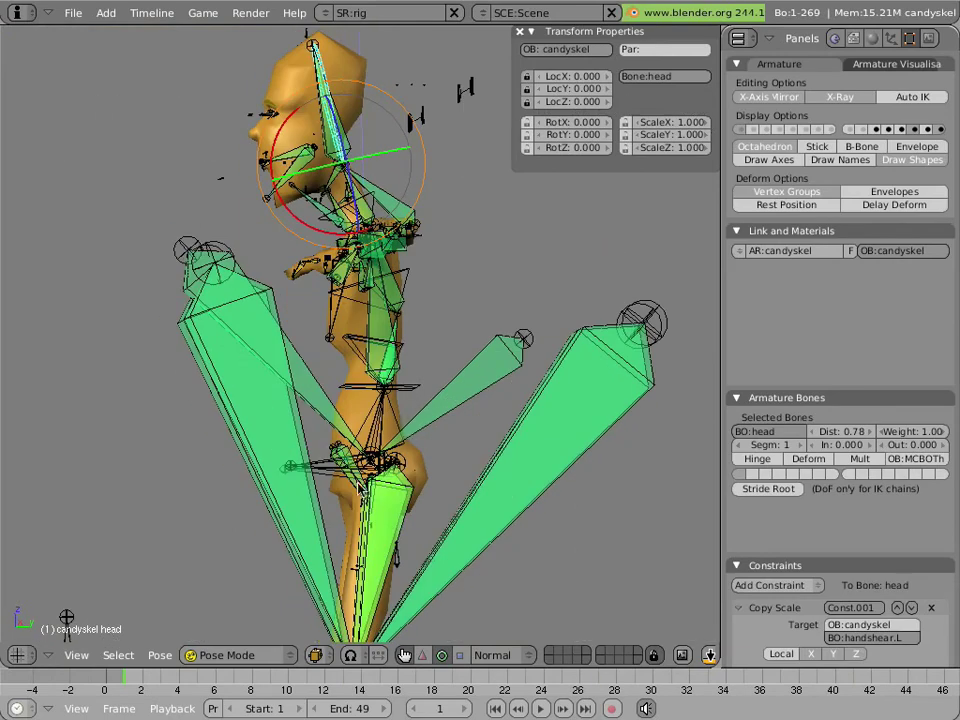
pyautogui.scroll(5, 356, 512)
pyautogui.moveTo(337, 322); pyautogui.dragTo(287, 390, button='middle')
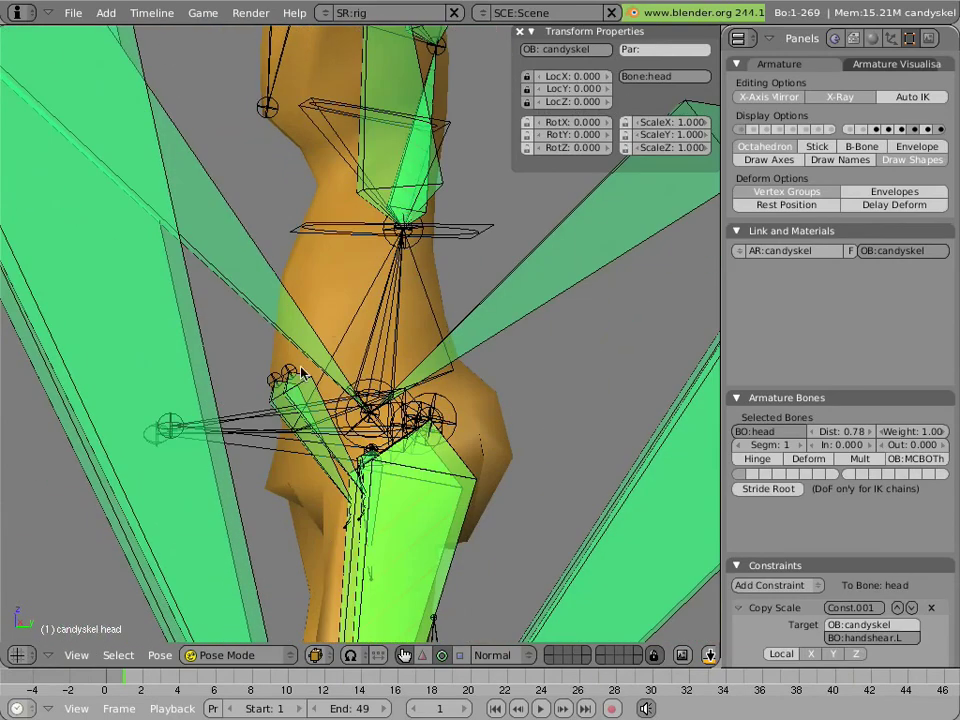
pyautogui.rightClick(281, 377)
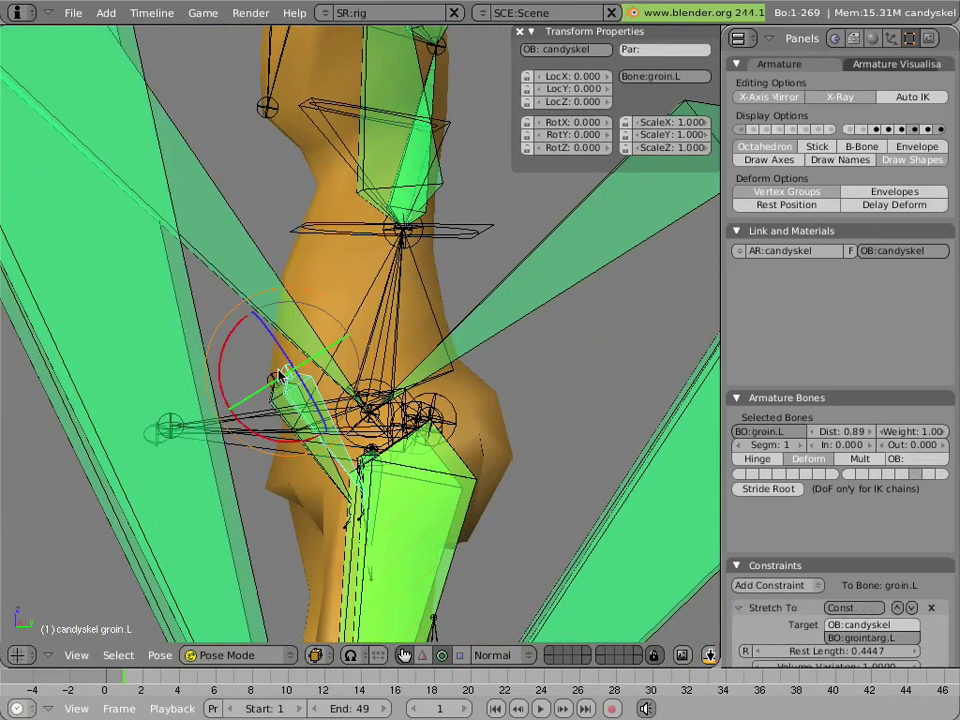
pyautogui.rightClick(448, 381)
# Orbit around the hips and inspect the legplane.L and legplane.R bones.
pyautogui.moveTo(448, 381); pyautogui.dragTo(456, 413, button='middle')
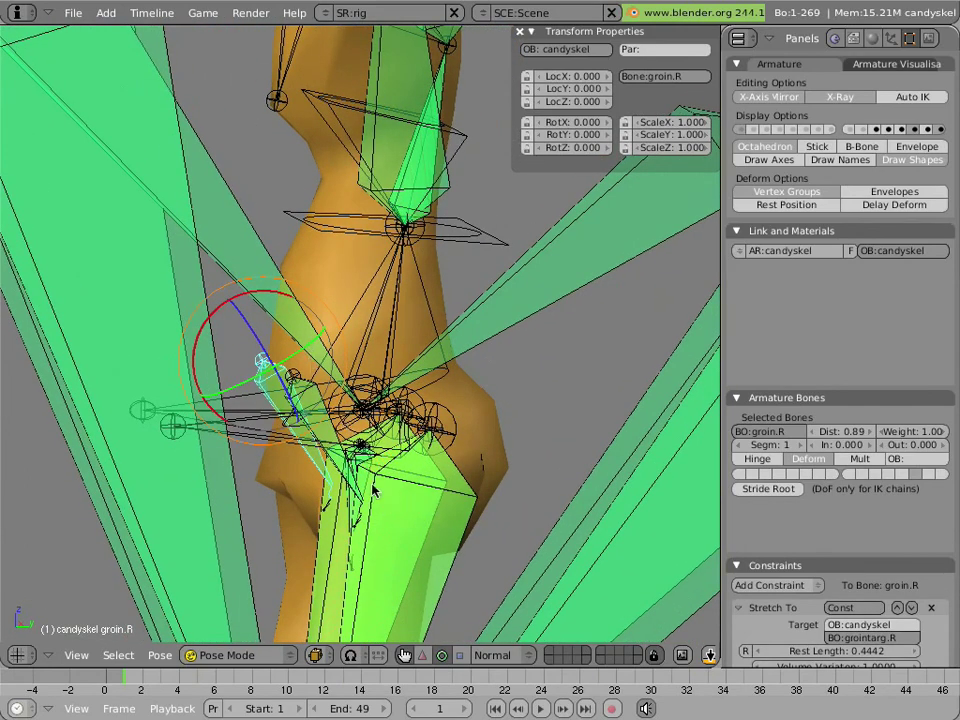
pyautogui.moveTo(298, 418); pyautogui.dragTo(224, 418, button='middle')
pyautogui.rightClick(237, 408)
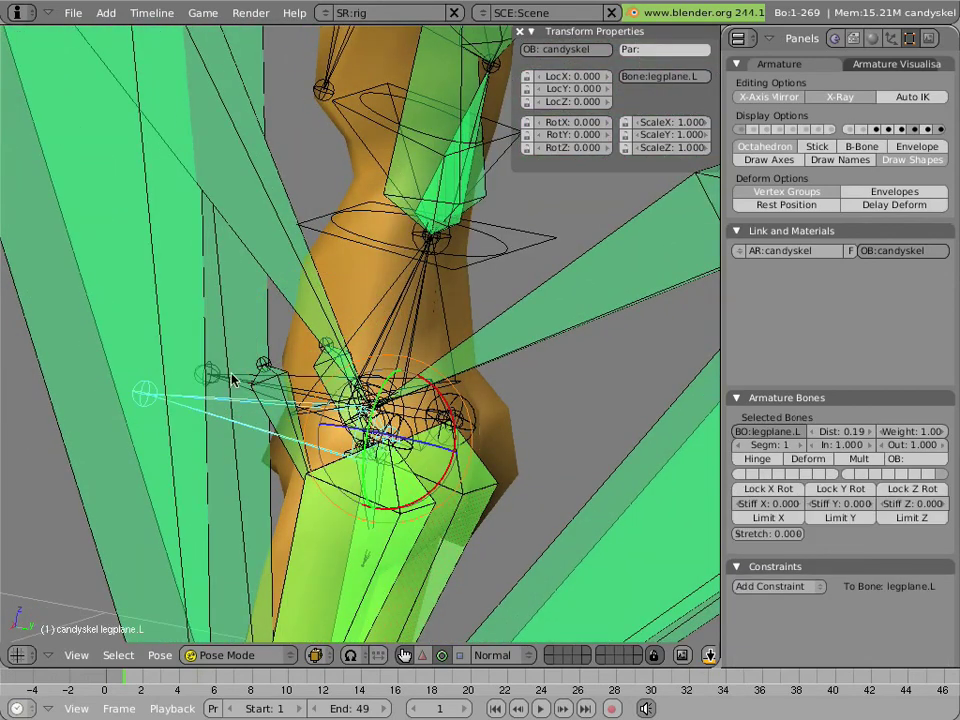
pyautogui.rightClick(232, 378)
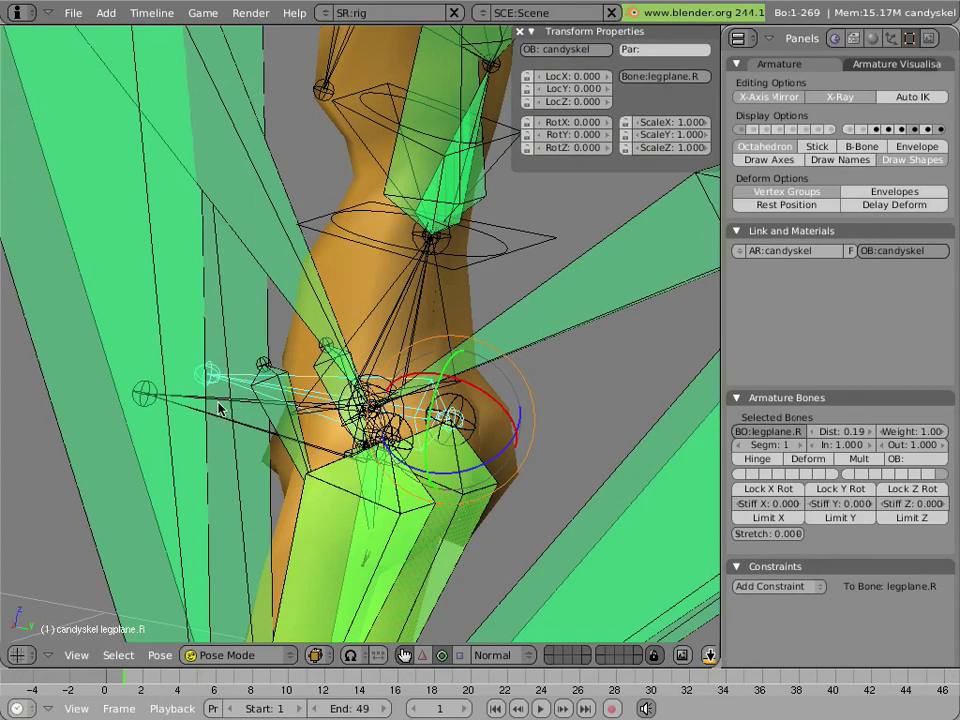